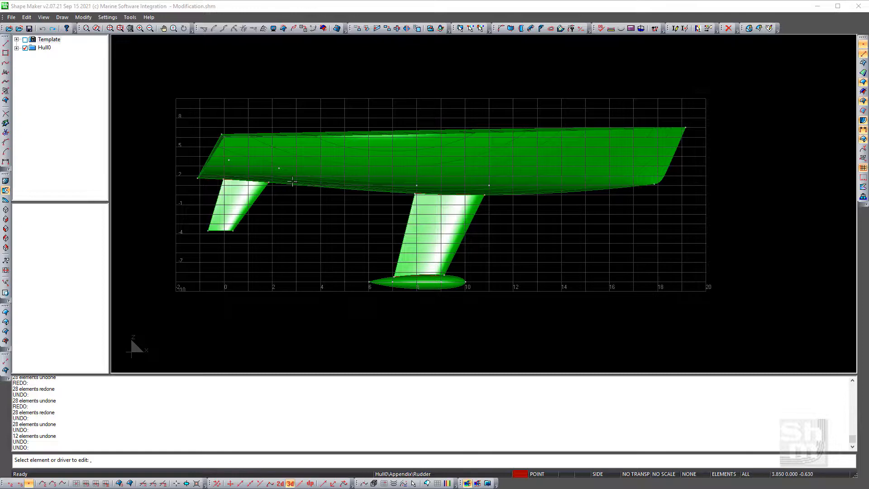
Move the Appendix block out of Hull0 to the top level of the block tree and rename the Hull0 block as MainHull.
left_click(17, 48)
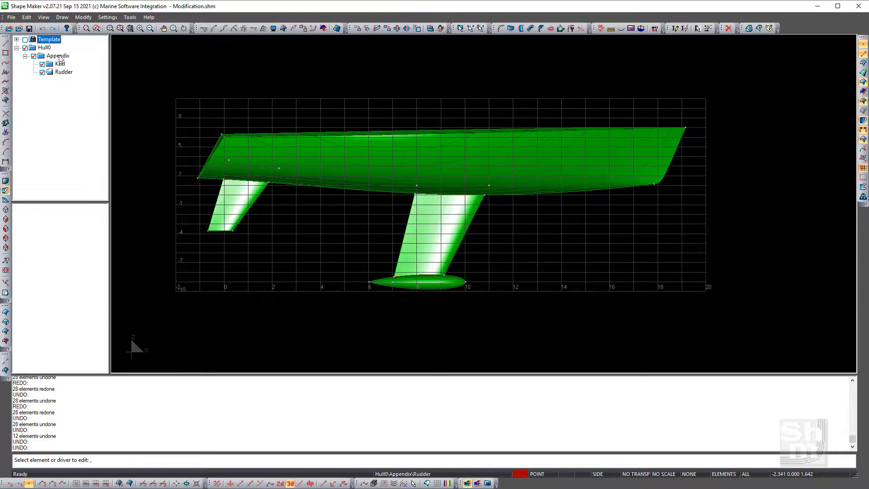
left_click_drag(59, 56, 30, 95)
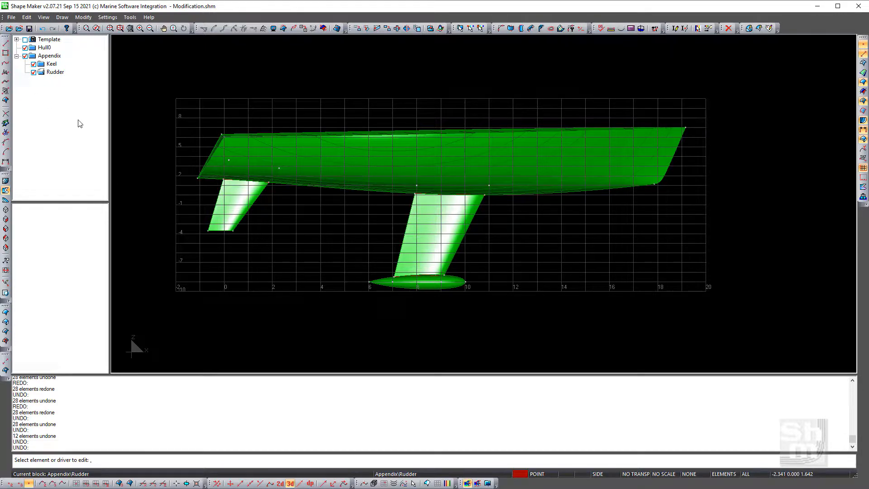
left_click(50, 48)
left_click(50, 48)
left_click(46, 48)
double_click(47, 47)
type("ьфшт")
key("BackSpace")
key("BackSpace")
key("BackSpace")
key("BackSpace")
type("MainHull")
key("Return")
Add a new top-level block named Hull0 and nest the Appendix and MainHull blocks inside it.
right_click(32, 102)
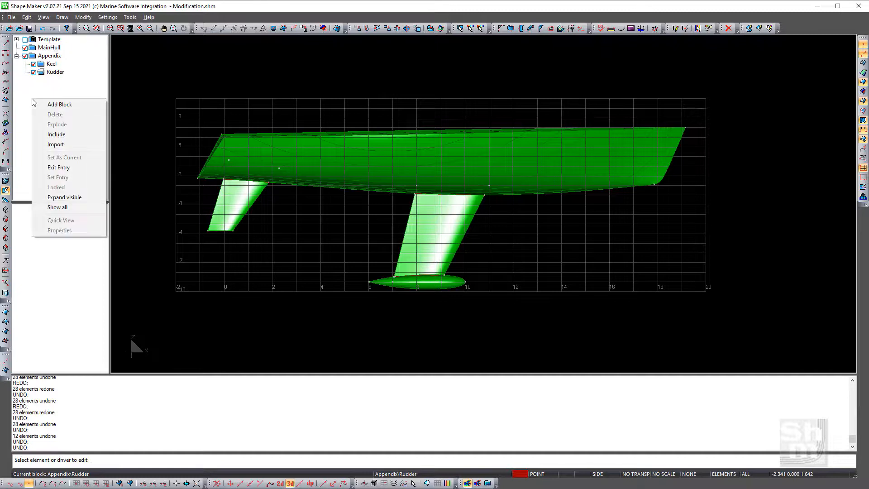
left_click(54, 105)
type("Hull0")
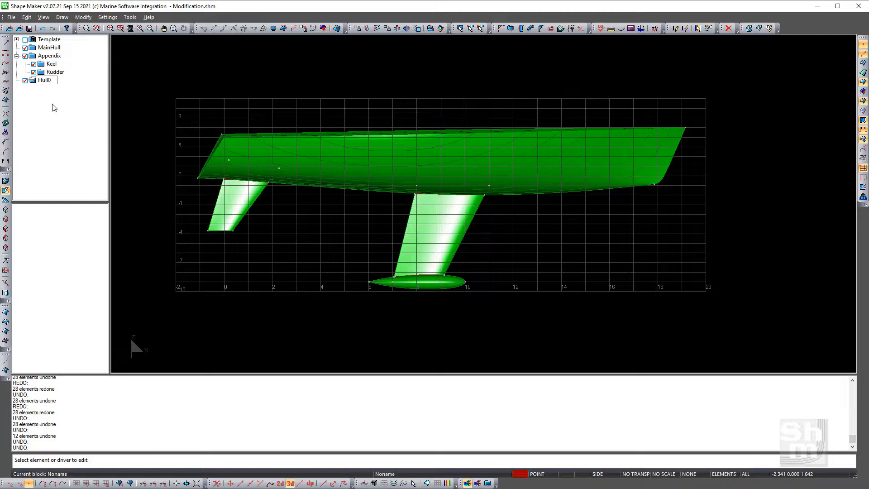
key("Return")
left_click_drag(33, 56, 45, 82)
left_click_drag(33, 47, 38, 60)
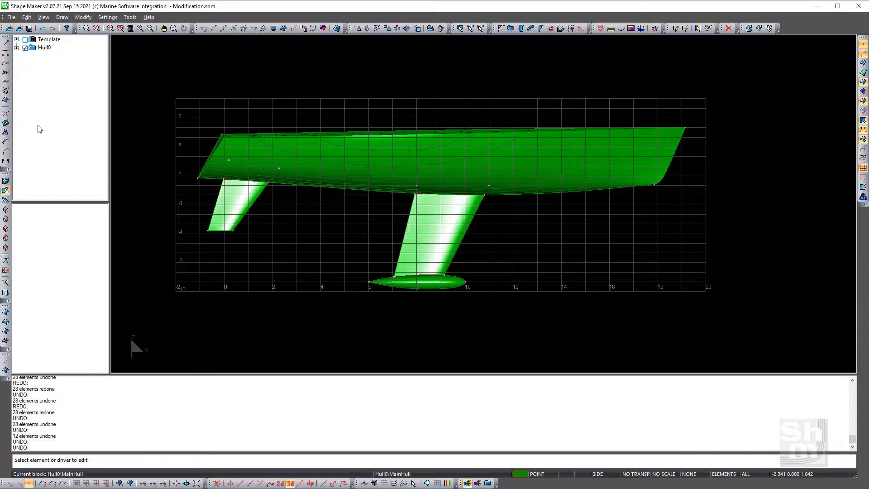
left_click(17, 48)
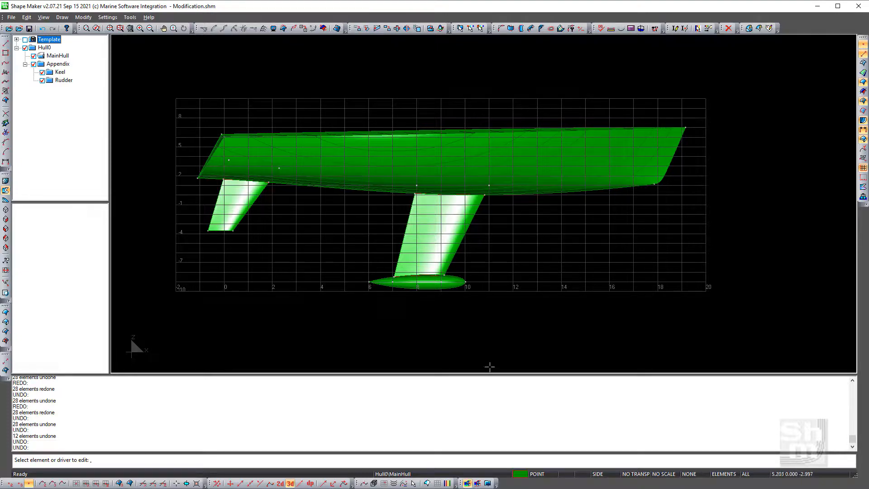
Copy the whole Hull0 block using block-tree selection, as one new block named Hull1 on new support elements.
left_click(488, 483)
left_click(387, 28)
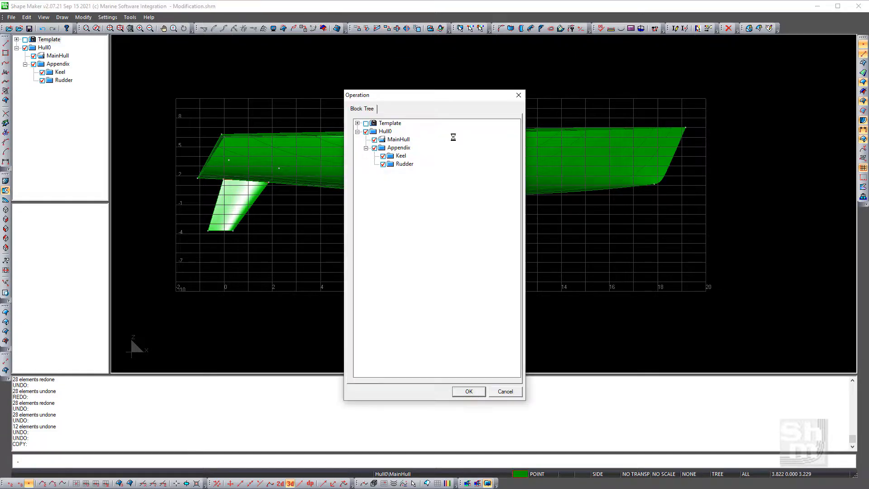
left_click(385, 131)
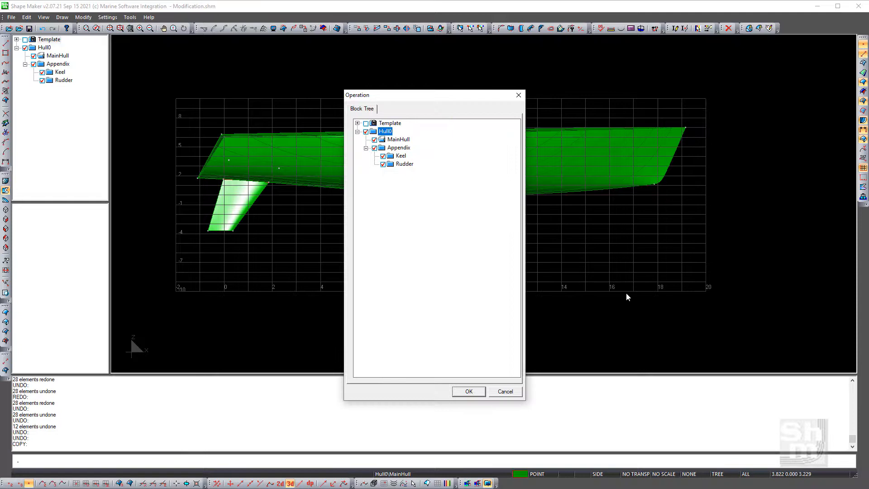
left_click(459, 392)
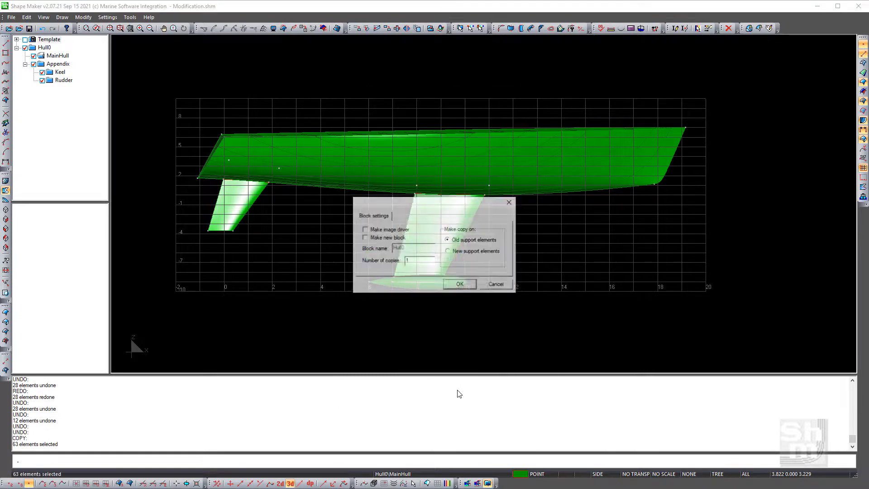
left_click(365, 237)
left_click_drag(408, 247, 402, 247)
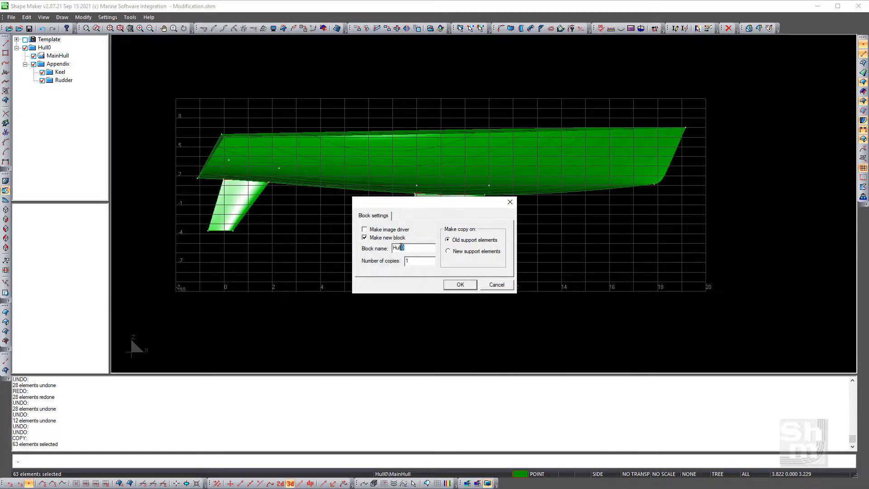
type("1")
left_click(448, 252)
left_click(461, 285)
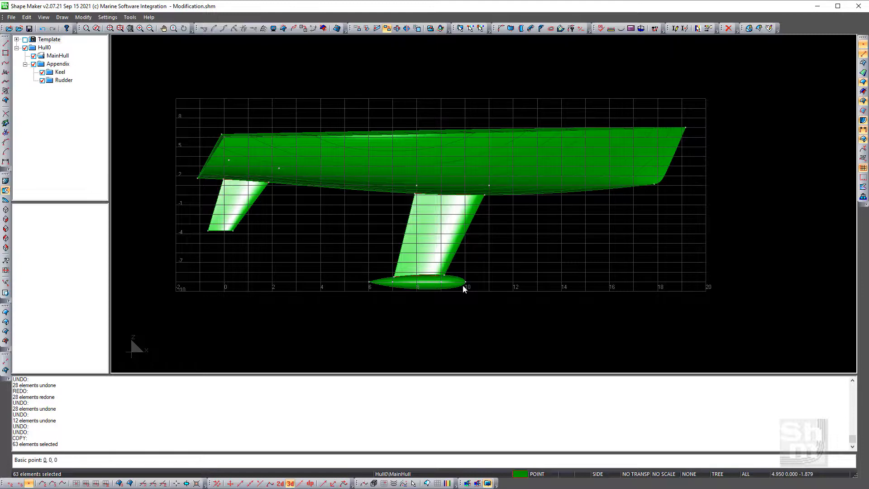
Place the copy with zero movement from base point 0, 0, 0 and expand Hull1 and its Appendix in the block tree.
key("Return")
key("Return")
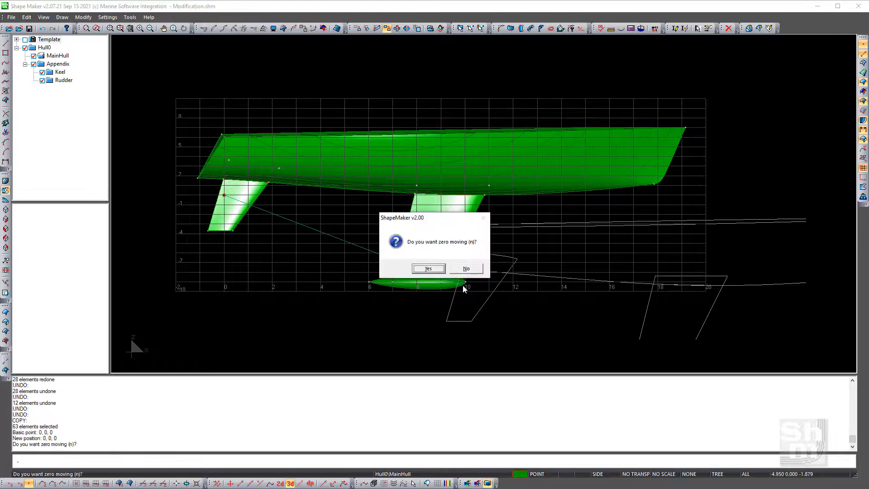
left_click(433, 269)
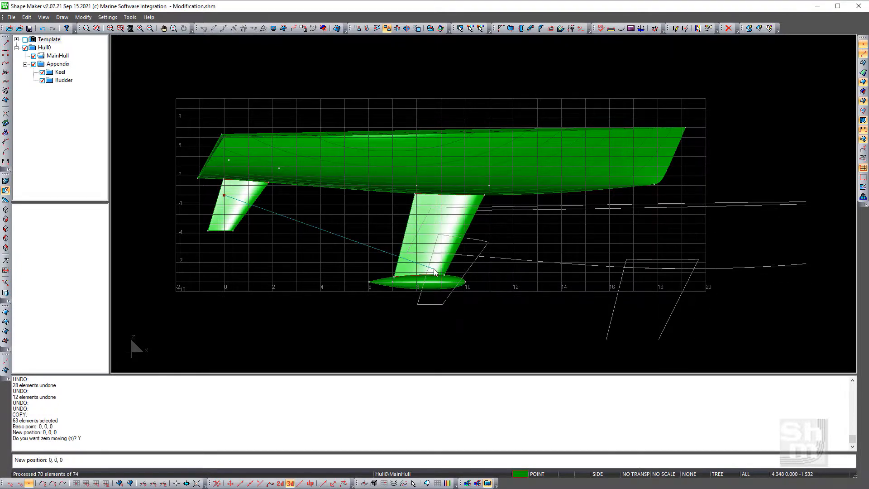
left_click(434, 271)
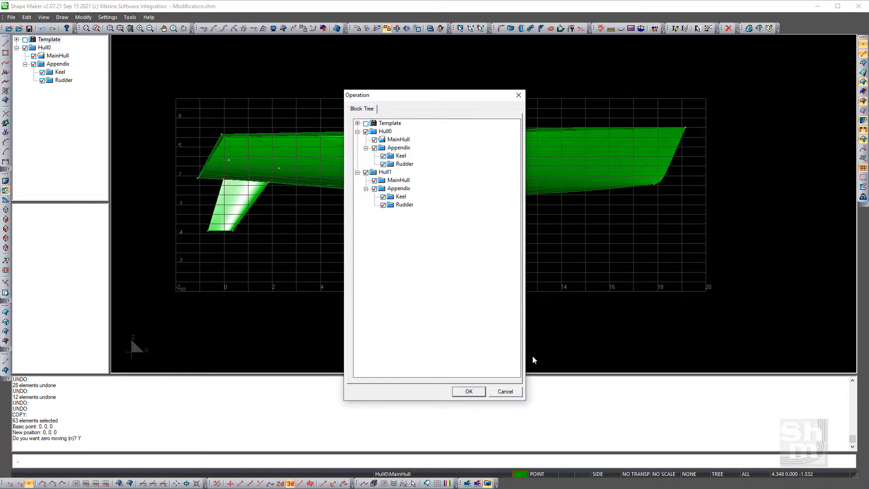
left_click(505, 391)
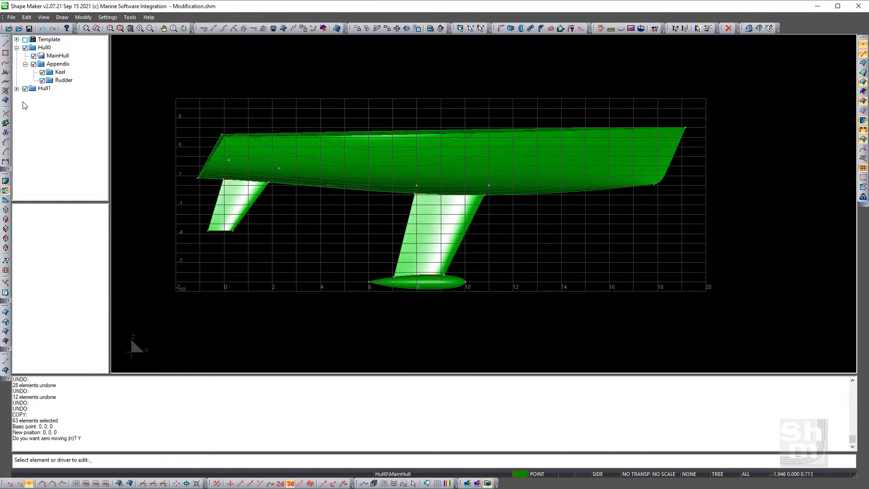
left_click(17, 88)
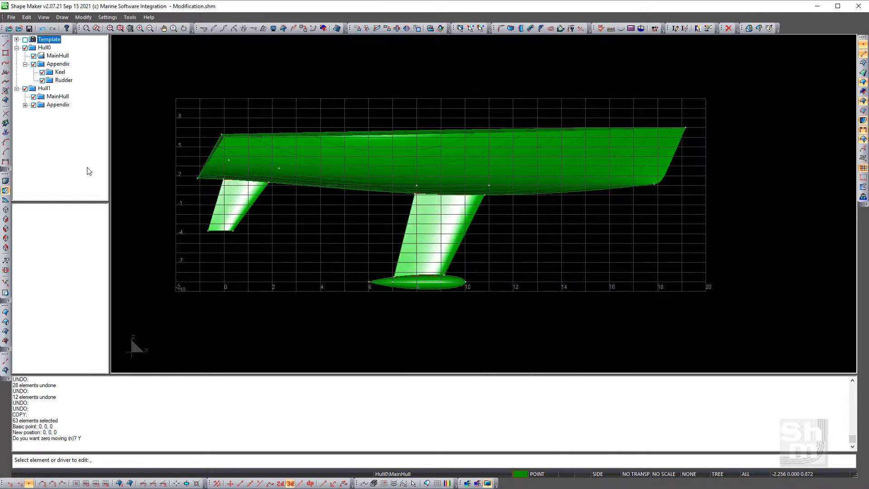
left_click(26, 104)
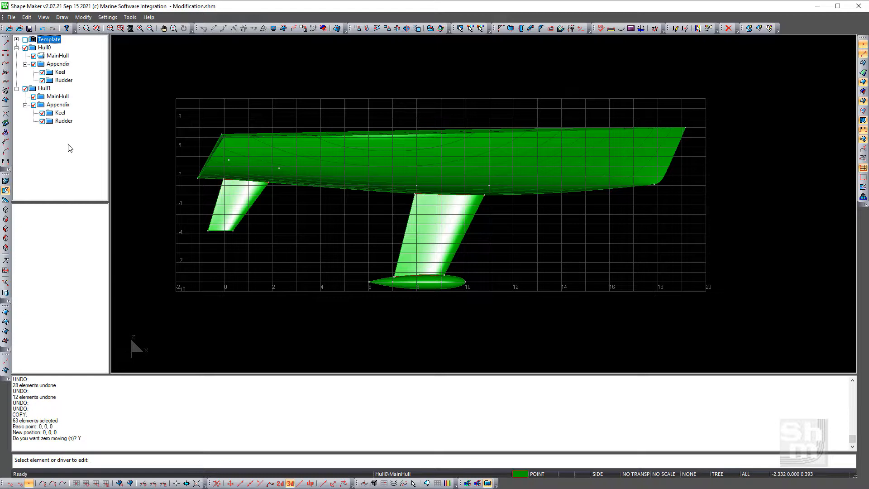
Hide the Hull1 block and recolor all the Hull0 elements teal.
left_click(25, 88)
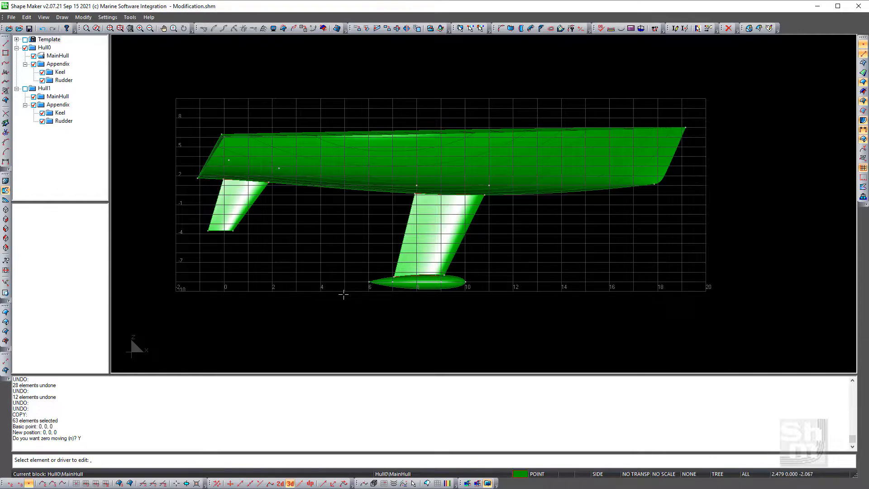
left_click(82, 17)
left_click(92, 75)
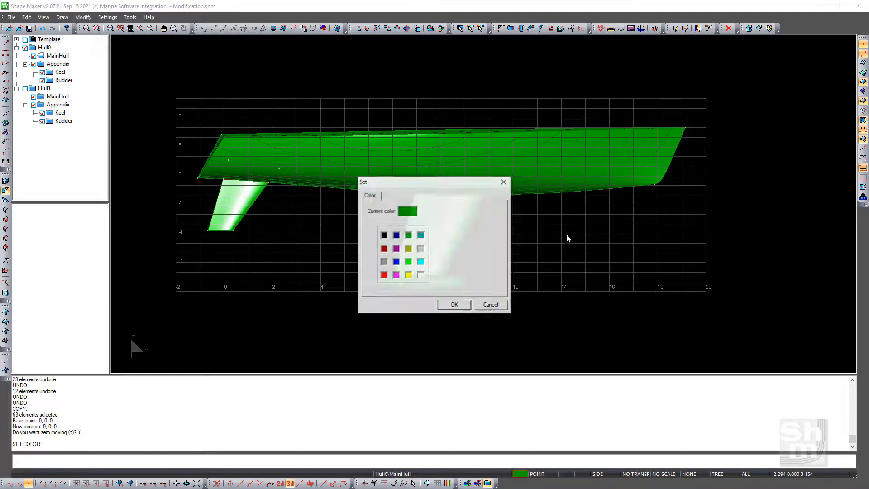
left_click(420, 234)
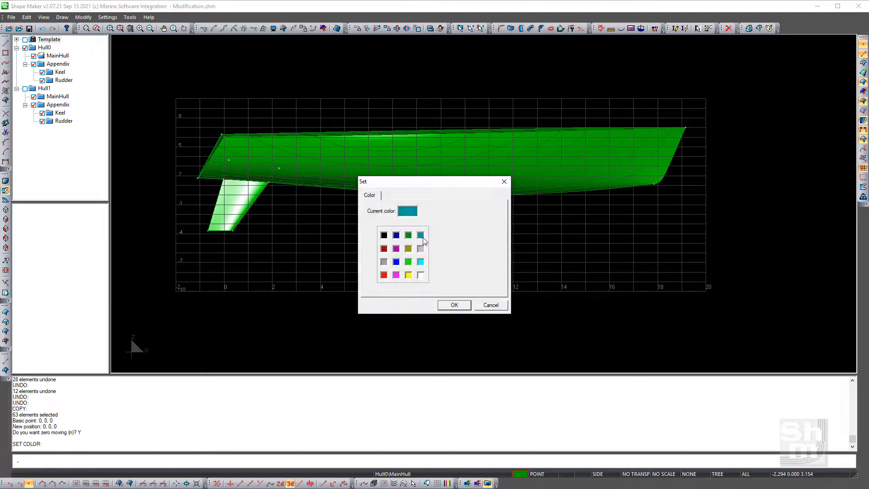
left_click(461, 310)
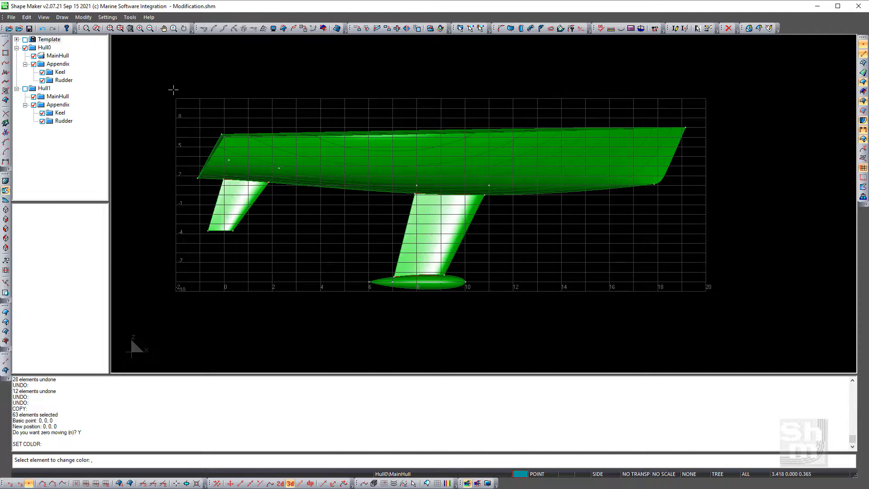
left_click(121, 49)
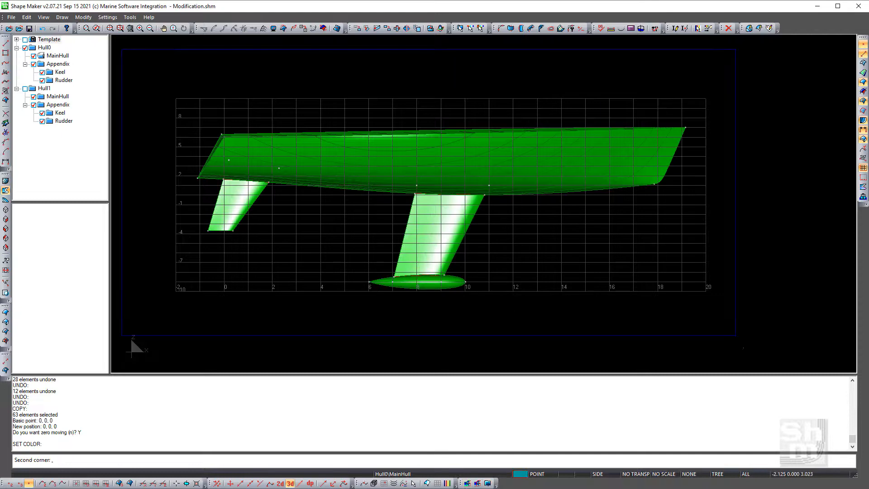
left_click(749, 353)
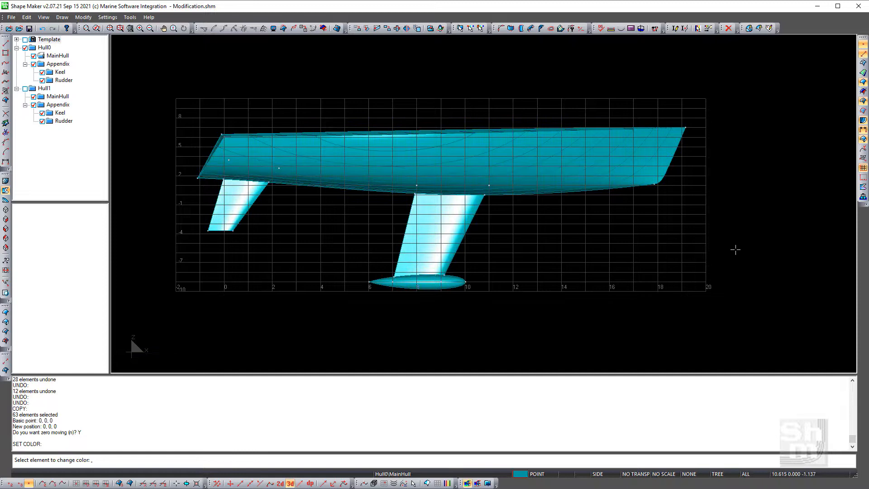
Hide the Hull0 block and show only the Hull1 block.
left_click(25, 48)
left_click(25, 89)
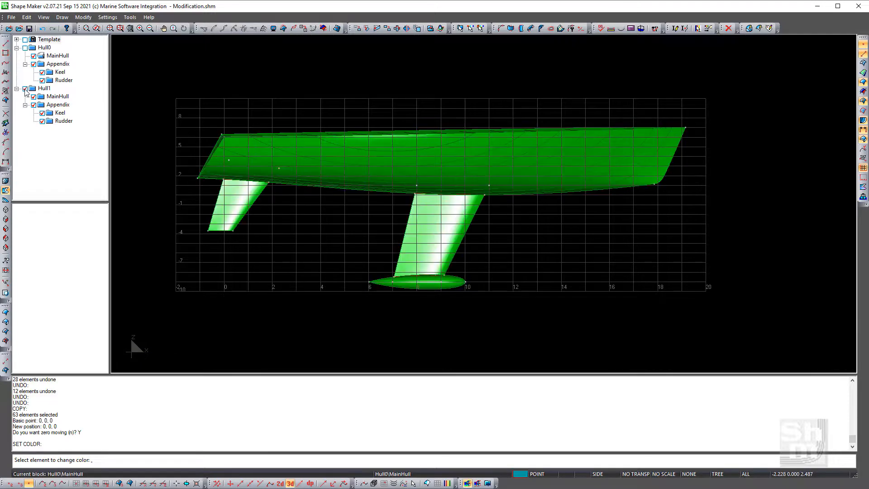
left_click(25, 47)
left_click(25, 48)
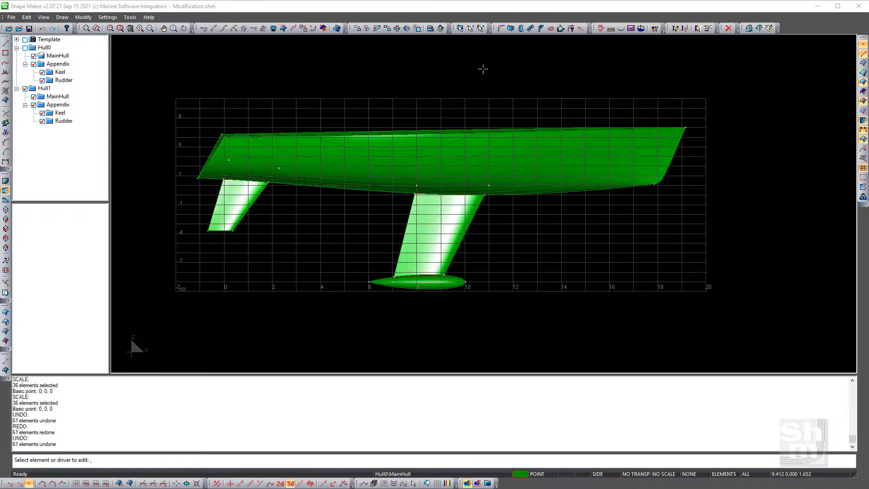
Scale all visible Hull1 elements about base point 0, 0, 0, with X from 9.5 to 10 and Y from 3.4 to 3.6.
left_click(417, 29)
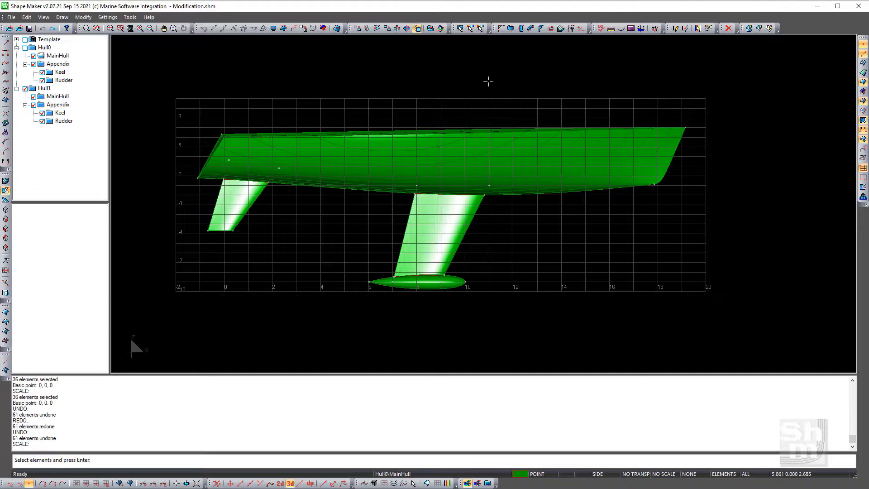
left_click(141, 70)
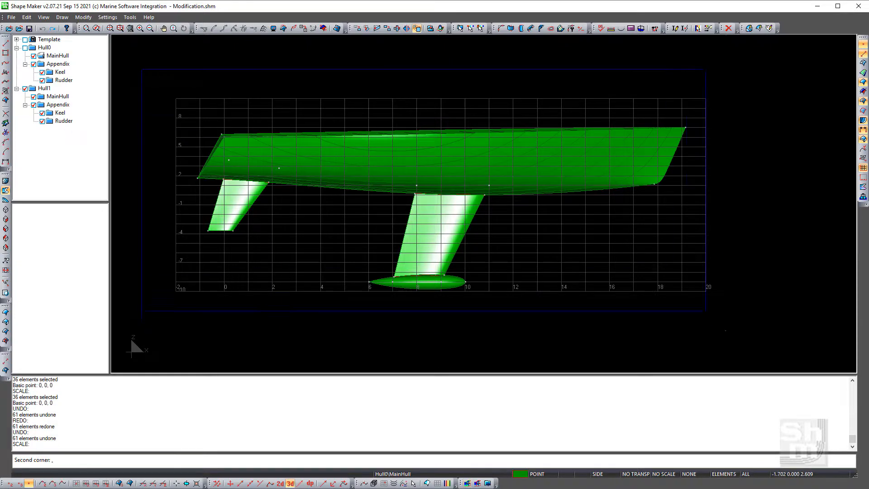
left_click(730, 334)
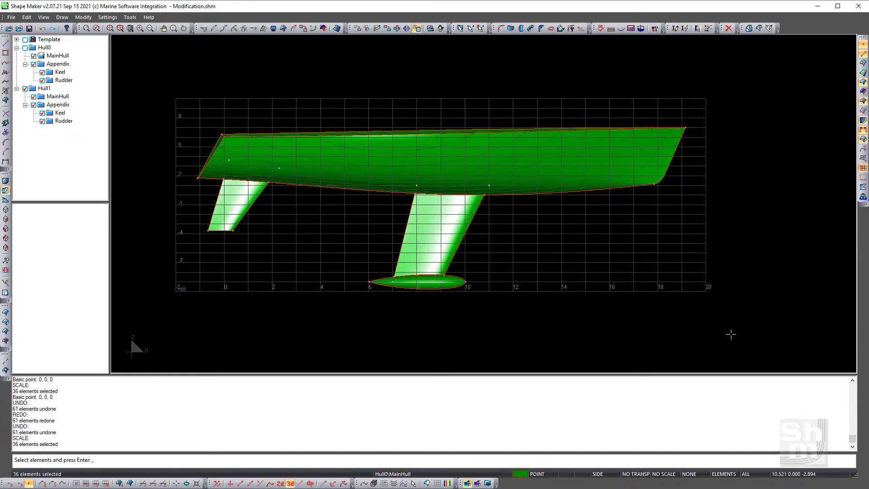
key("Return")
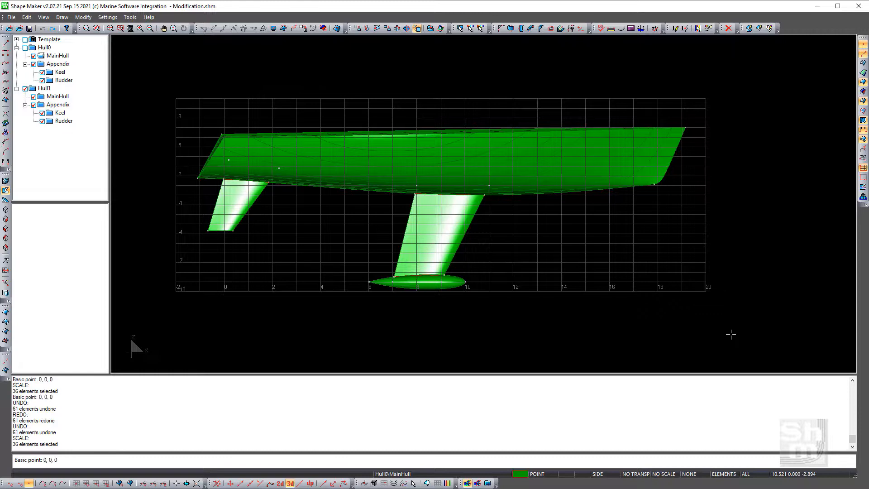
key("Return")
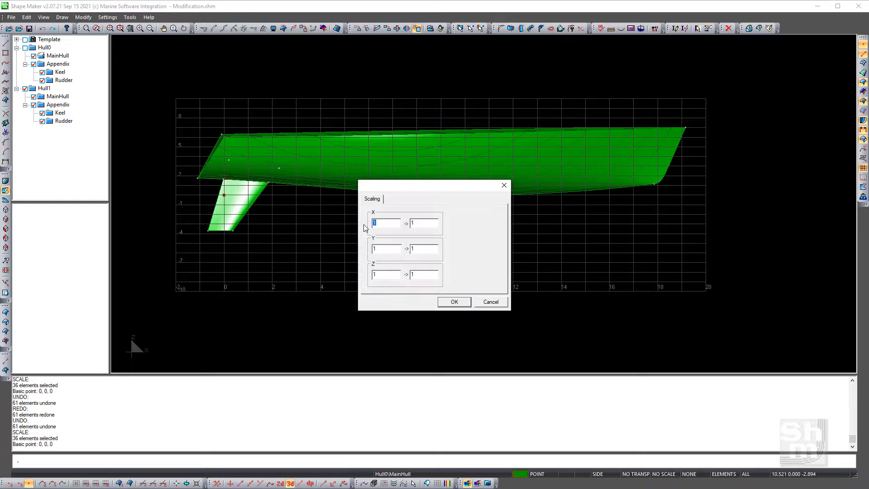
type("9.5")
left_click(422, 223)
type("0")
key("Tab")
type("3.4")
key("Tab")
type("3.6")
left_click(462, 302)
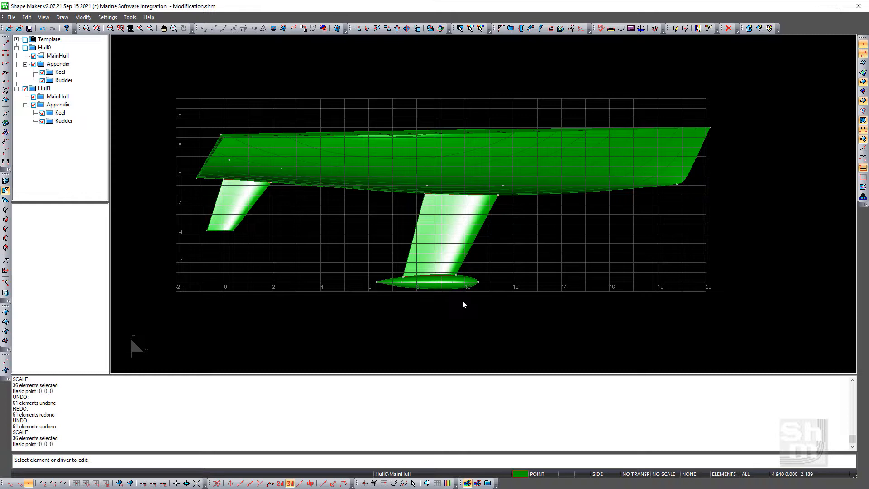
Undo the Hull1 scaling, restoring it once for comparison before undoing it again.
left_click(42, 29)
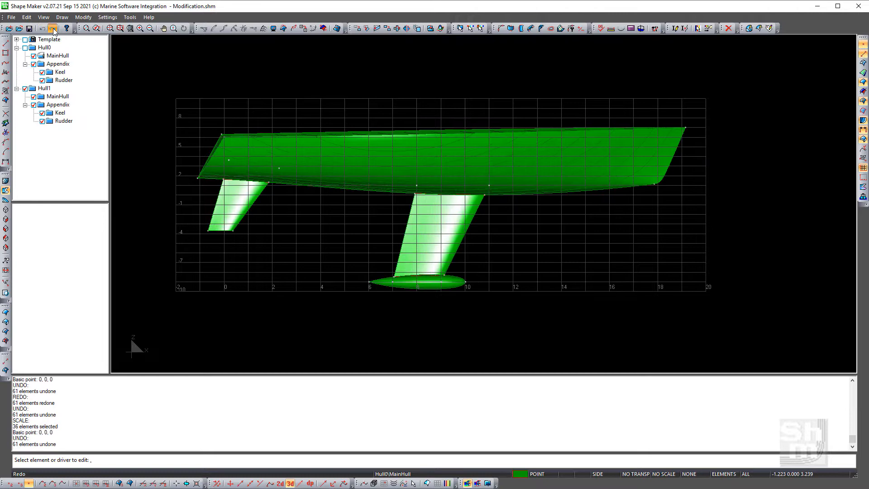
left_click(53, 29)
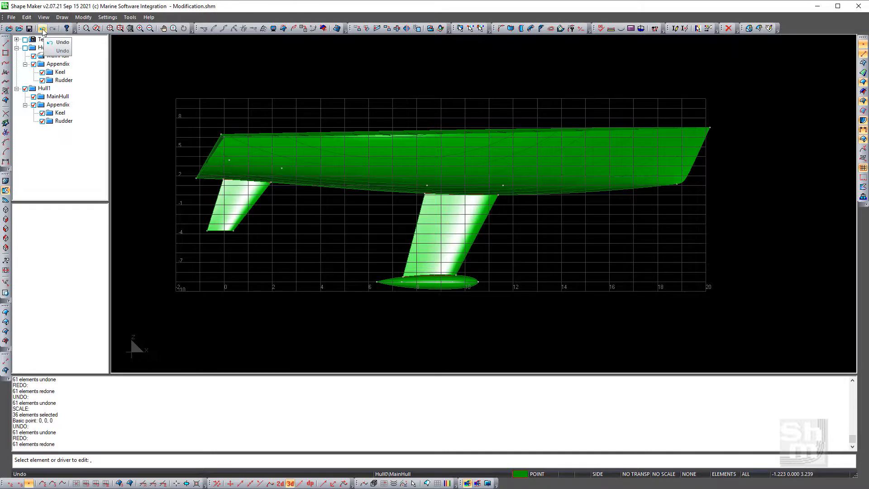
left_click(43, 29)
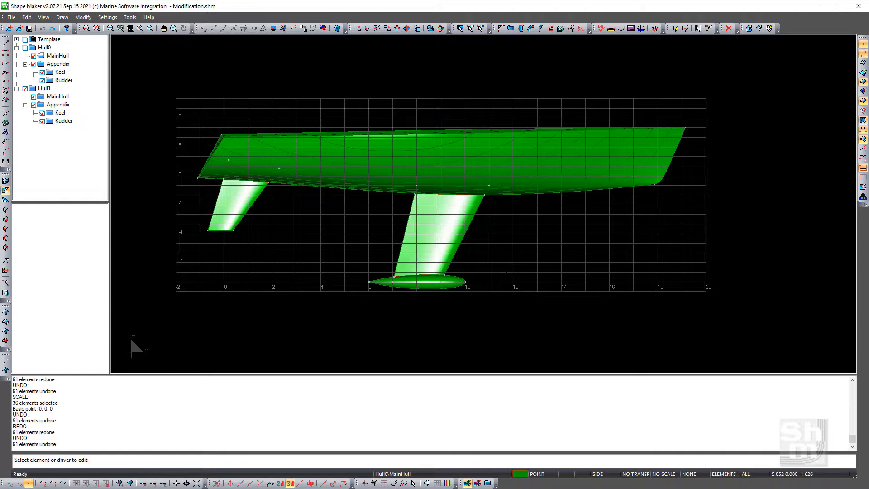
Scale only the MainHull block of Hull1 about base point 0, 0, 0, with X from 9.5 to 10 and Y from 3.4 to 3.6.
left_click(488, 483)
left_click(416, 29)
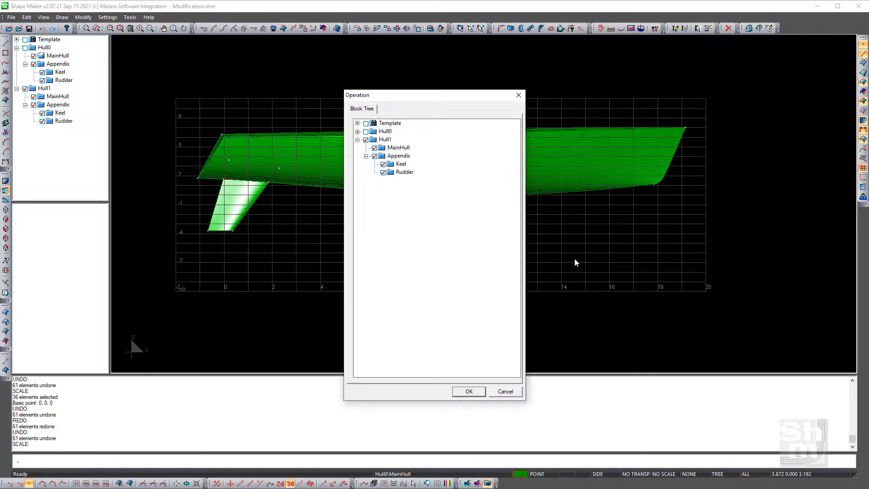
left_click(385, 148)
left_click(476, 392)
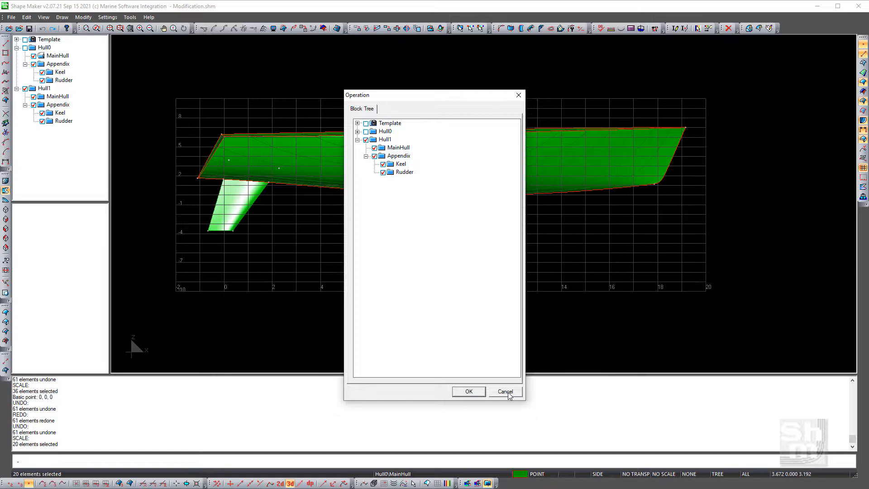
left_click(508, 392)
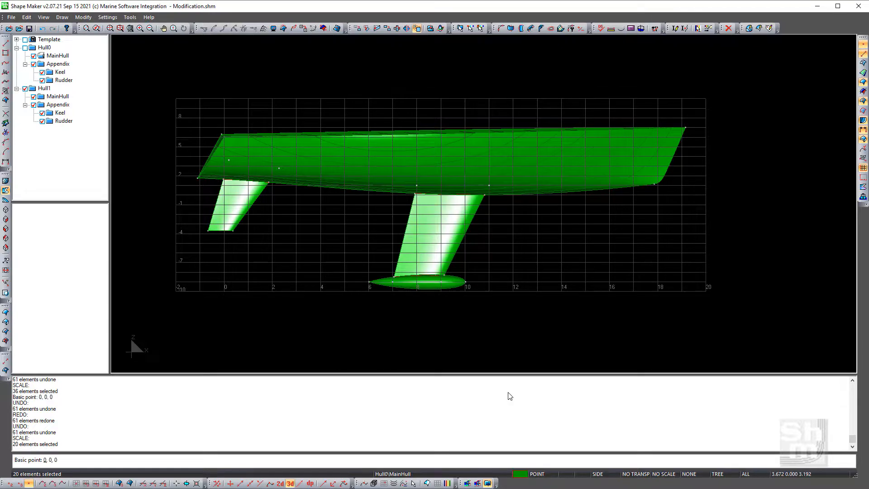
key("Return")
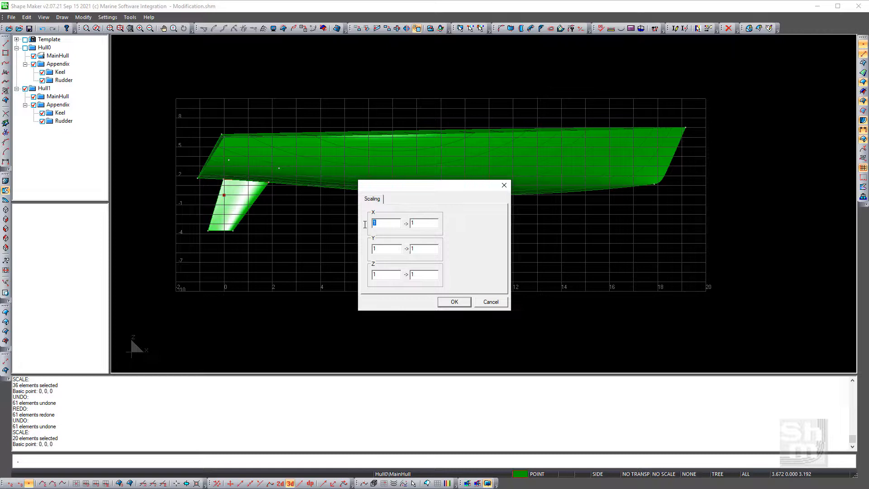
left_click(423, 225)
type("0")
key("Tab")
type("3.4")
type(".6")
left_click(454, 302)
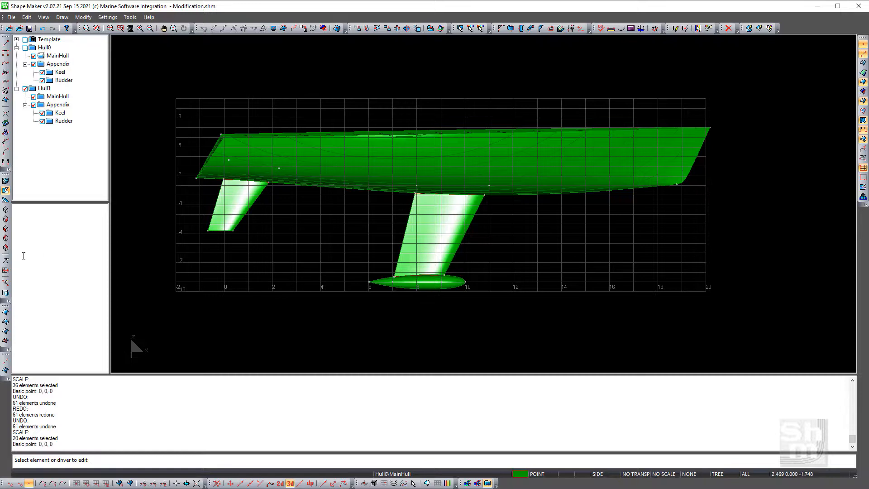
Compare the Hull1 main hull before and after scaling in a 3D view, and undo the scaling in the side view.
left_click(6, 248)
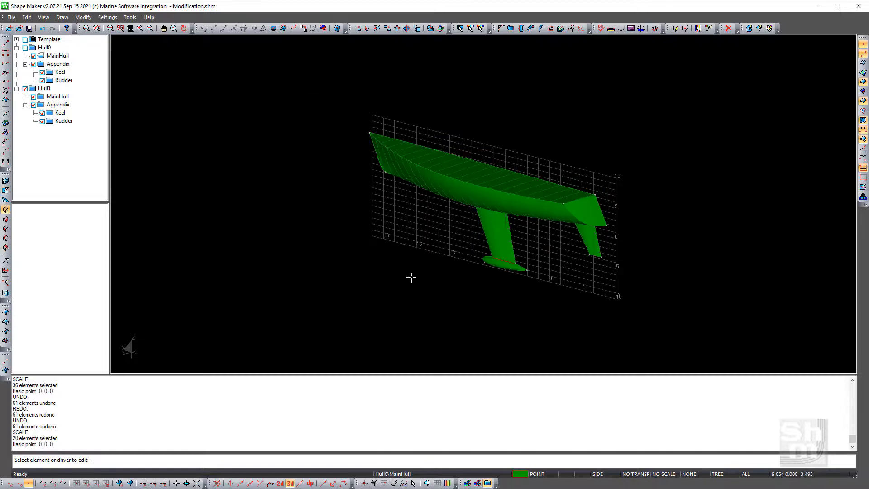
middle_click_drag(409, 274, 785, 184)
middle_click_drag(401, 242, 661, 113)
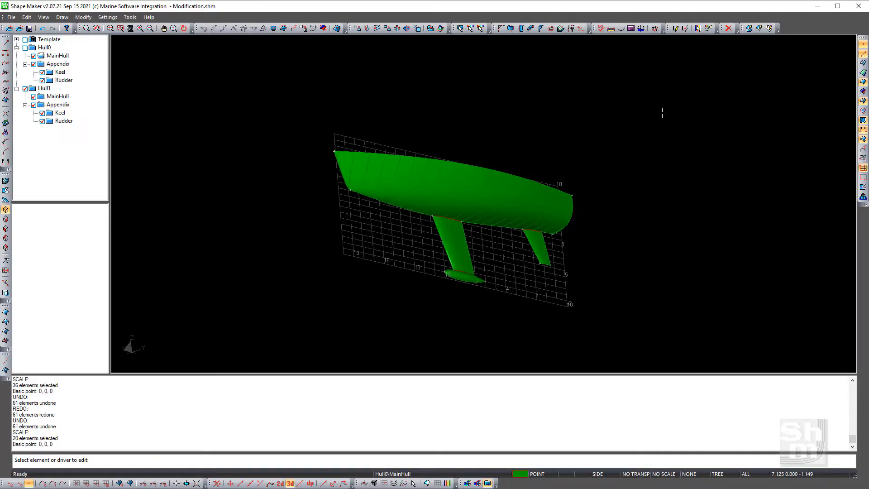
left_click(42, 29)
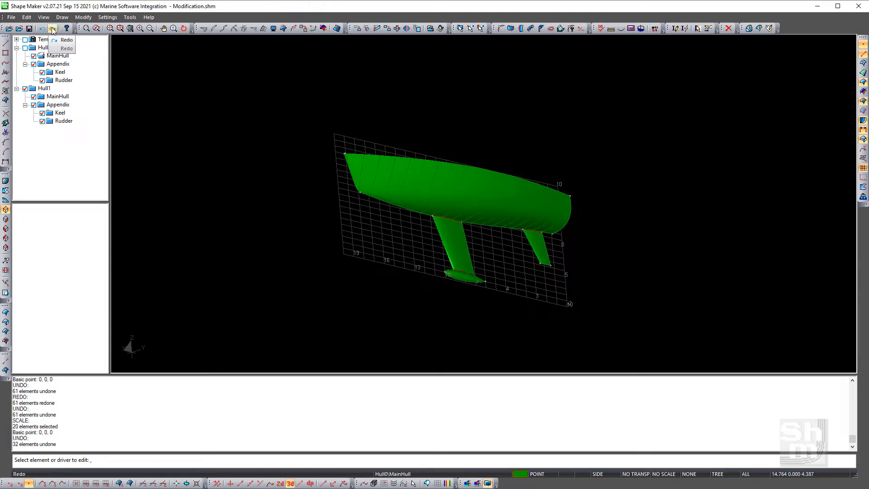
left_click(53, 29)
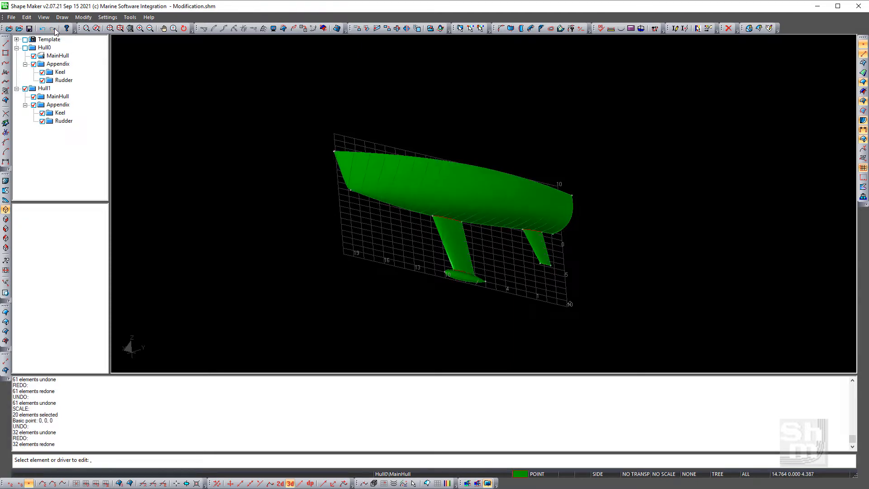
middle_click_drag(345, 188, 698, 213)
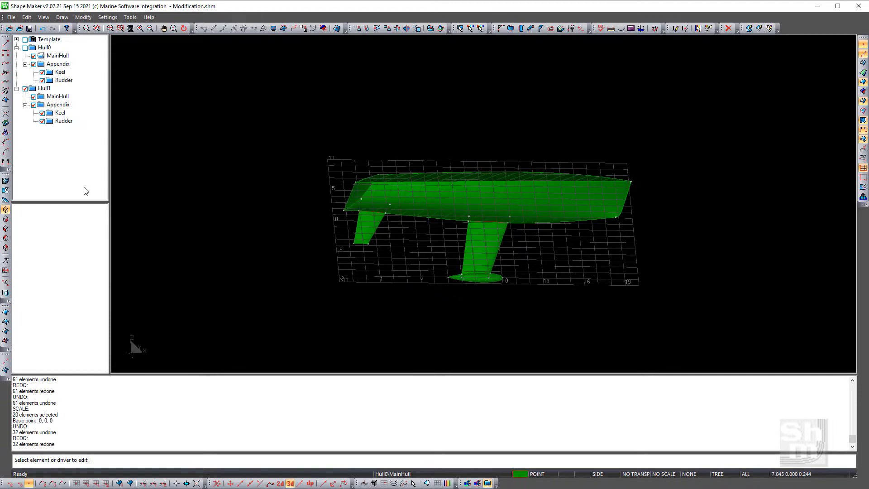
left_click(6, 190)
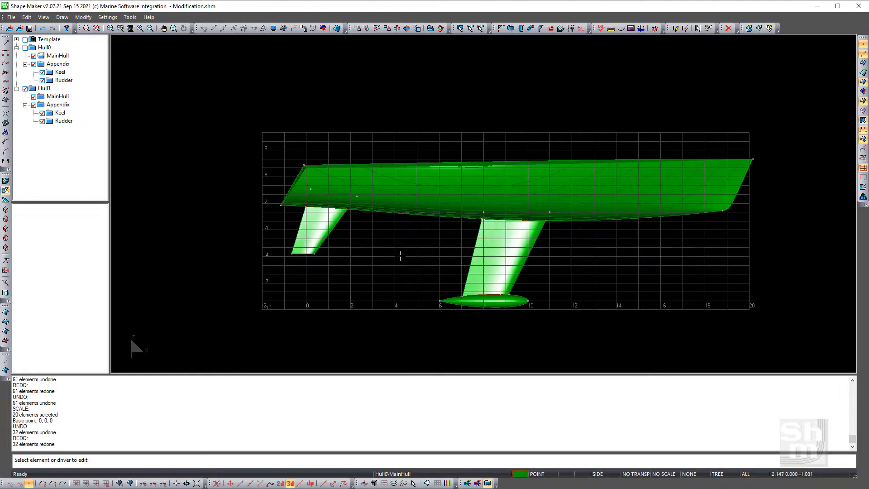
middle_click_drag(400, 255, 349, 239)
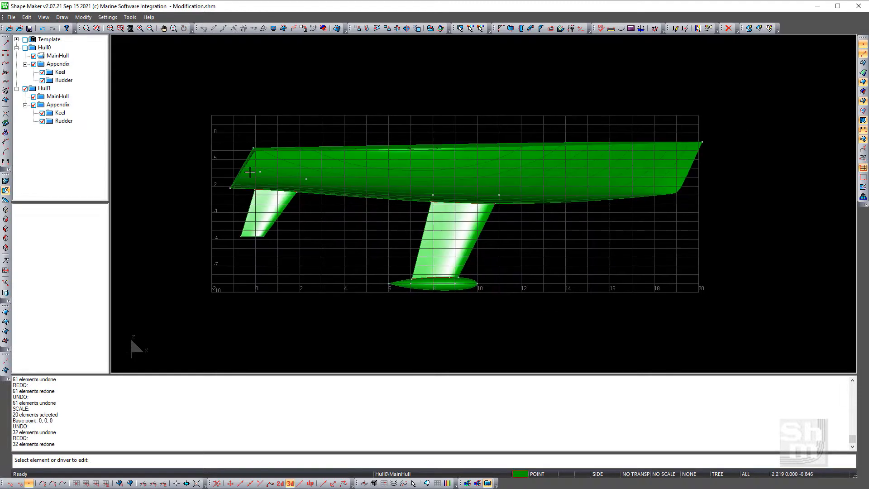
left_click(42, 28)
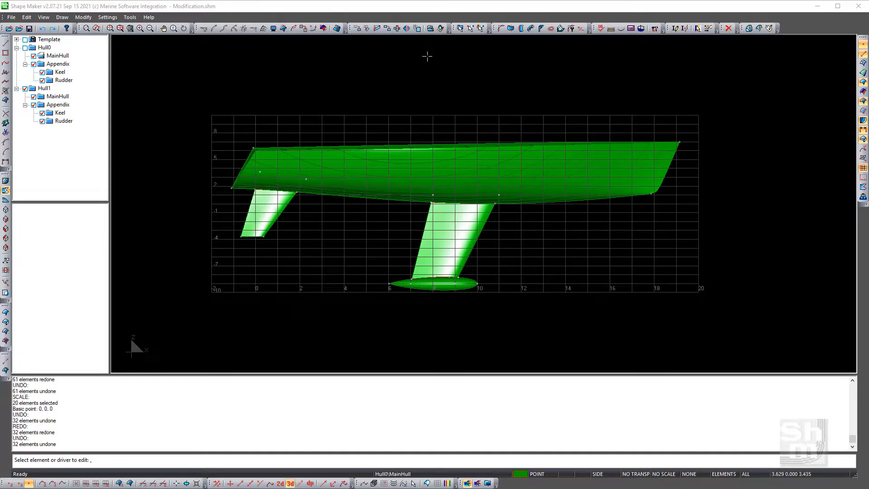
Move the keel bulb of Hull1 aft by about 0.43 along X with orthogonal mode on.
left_click(357, 28)
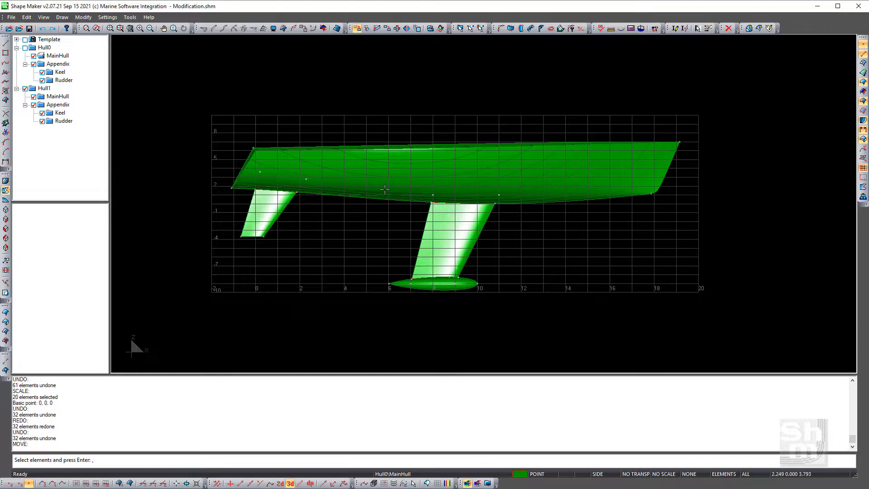
left_click(361, 261)
left_click(506, 306)
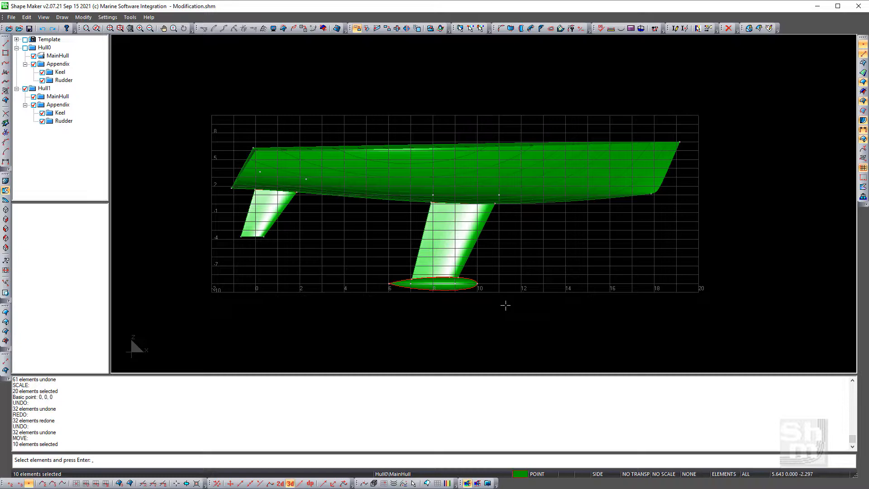
key("Return")
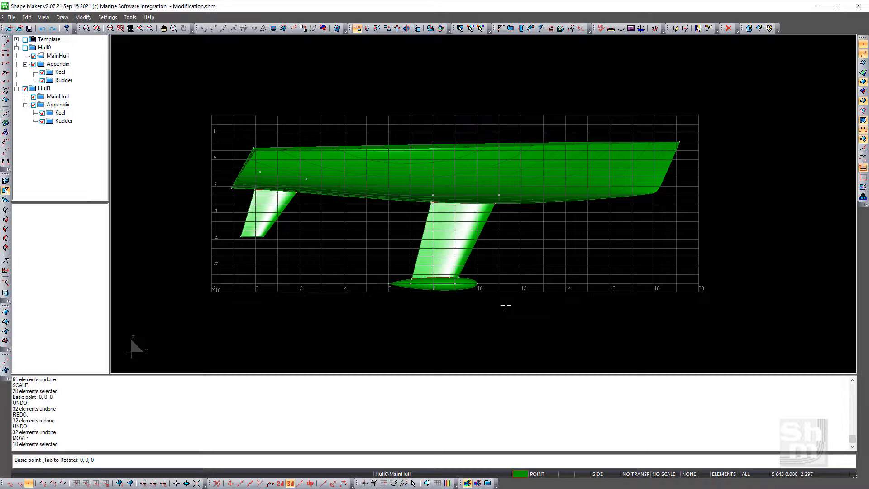
left_click(231, 484)
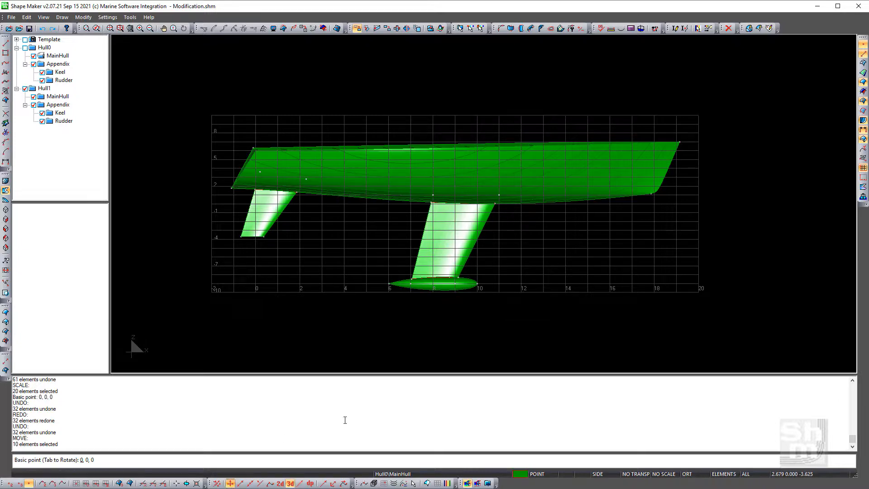
left_click(489, 281)
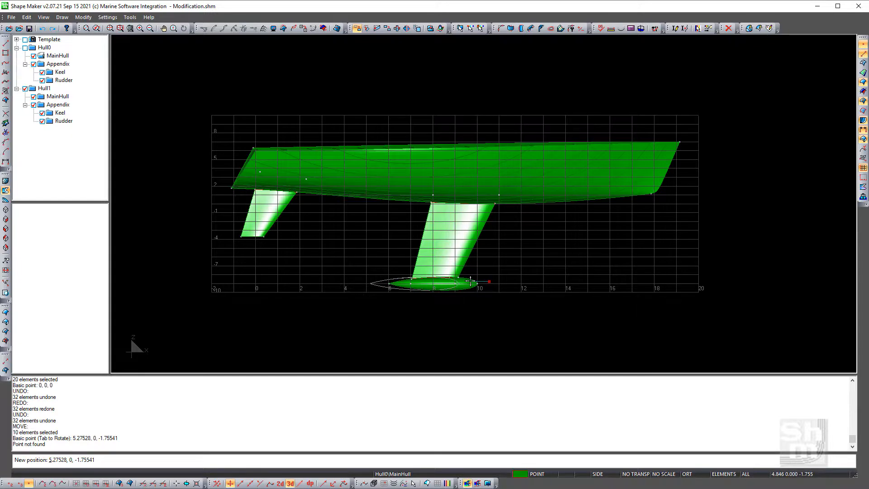
left_click(470, 281)
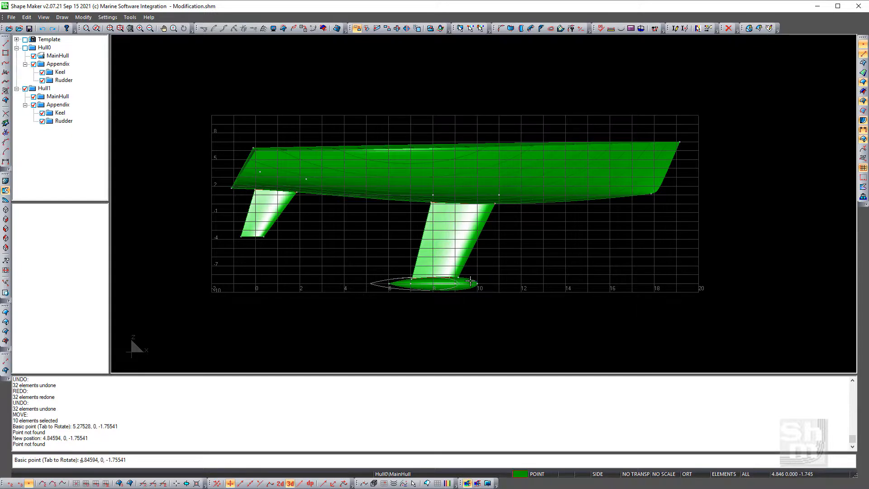
right_click(592, 264)
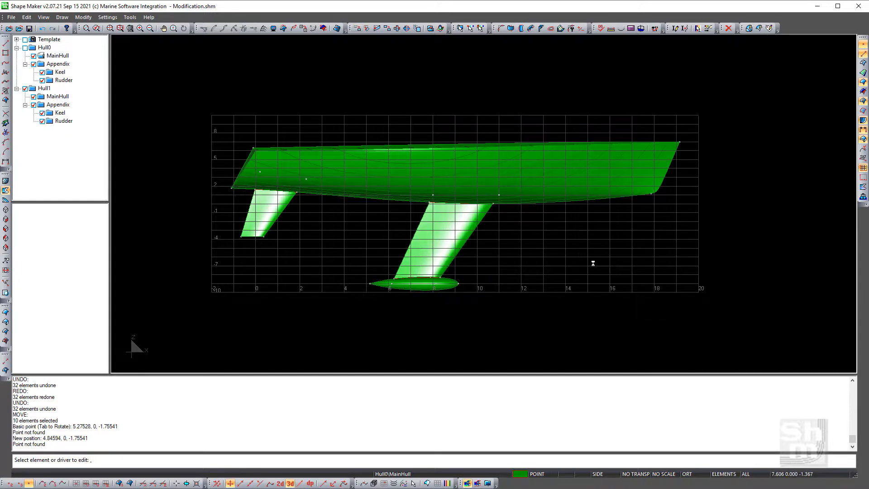
Undo the keel bulb move, restoring it once for comparison before undoing it again.
left_click(42, 29)
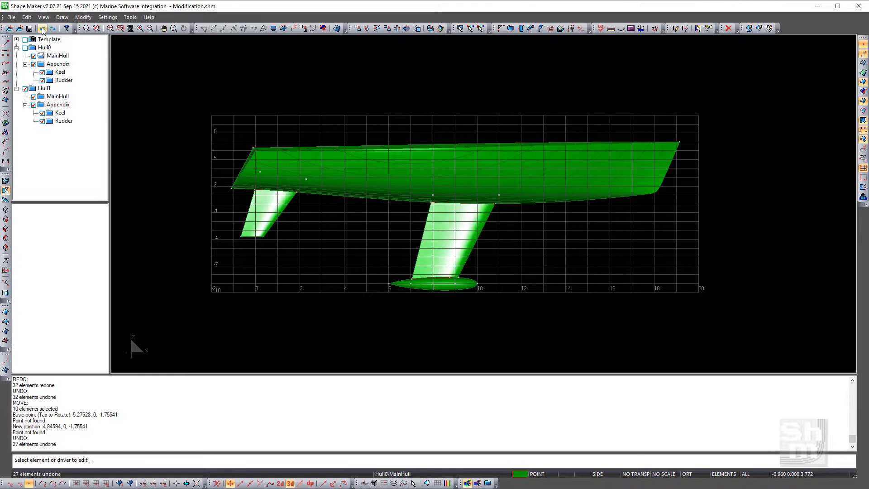
left_click(53, 28)
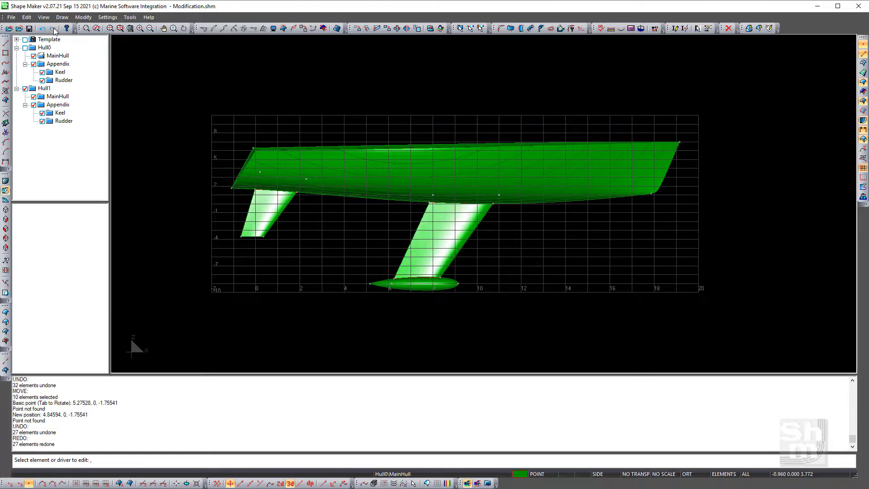
left_click(42, 28)
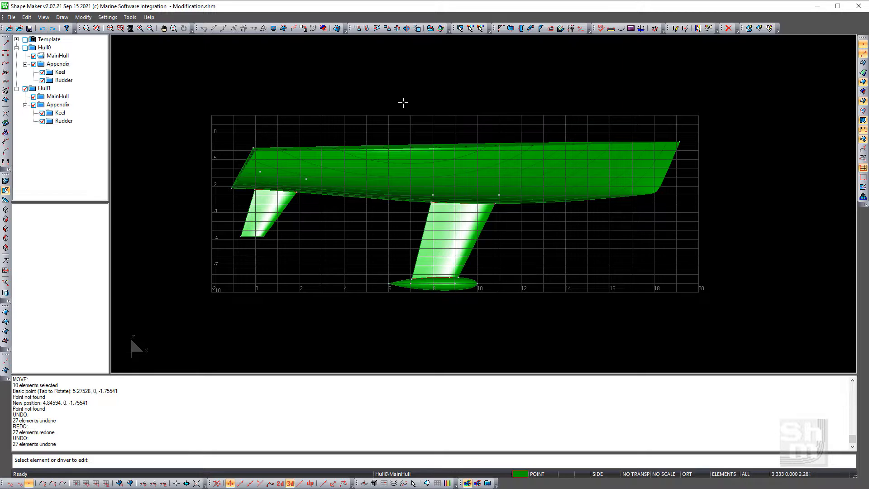
Move all the rudder elements of Hull1 forward along X by about 0.32.
left_click(359, 29)
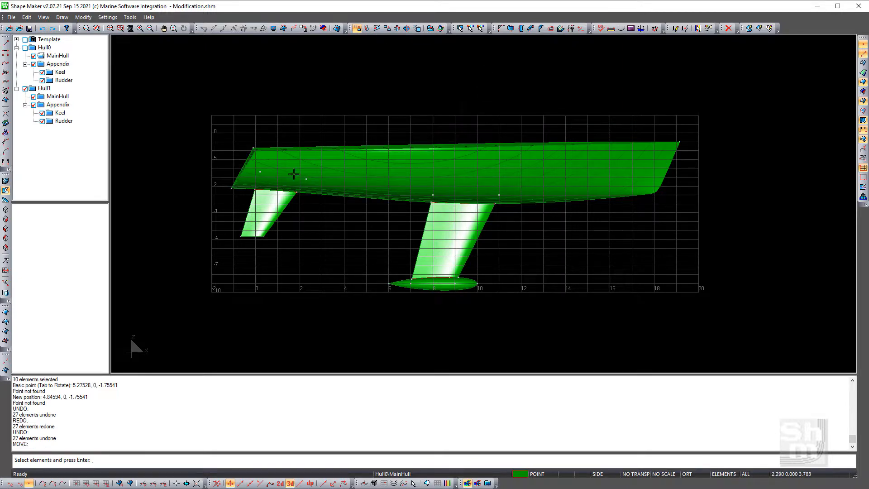
left_click(235, 157)
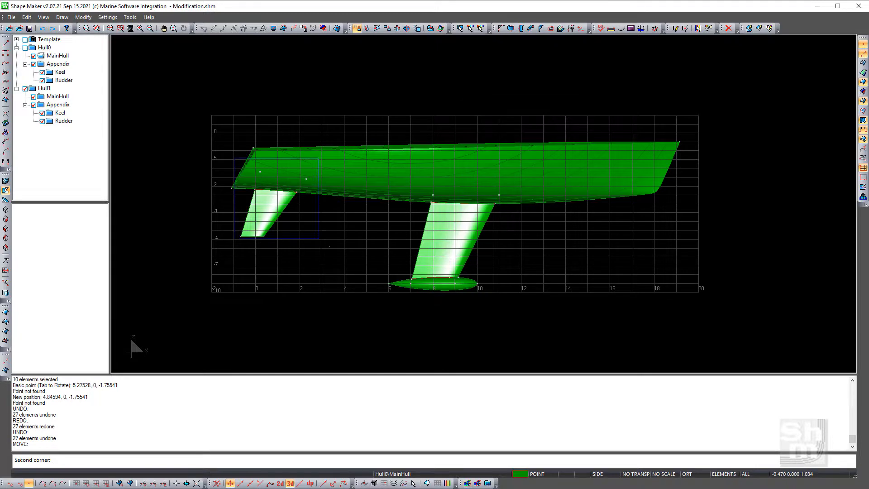
left_click(329, 247)
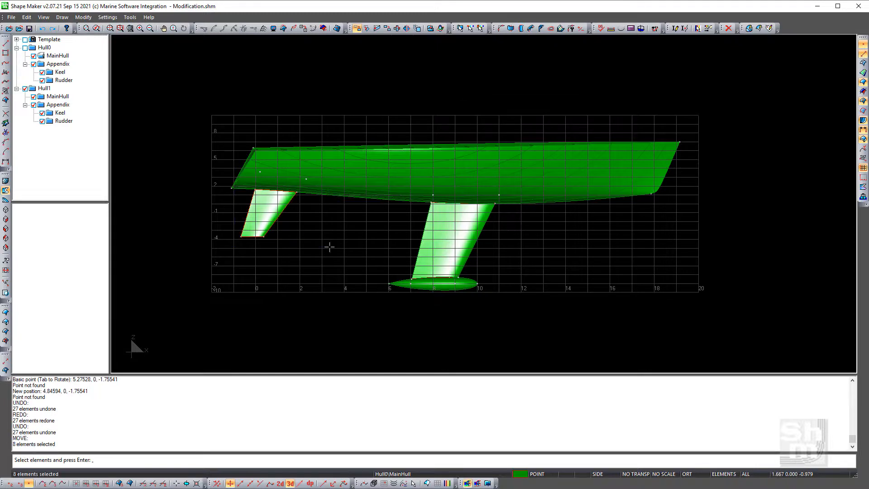
key("Return")
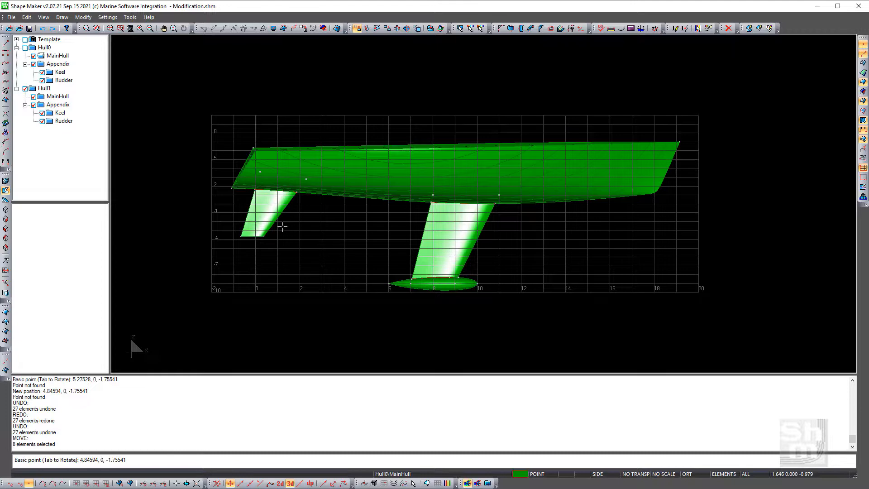
left_click(259, 203)
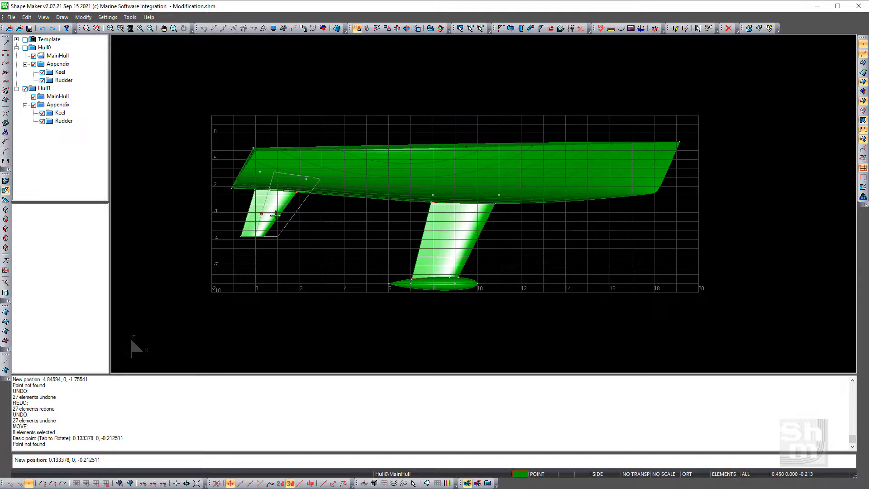
left_click(275, 215)
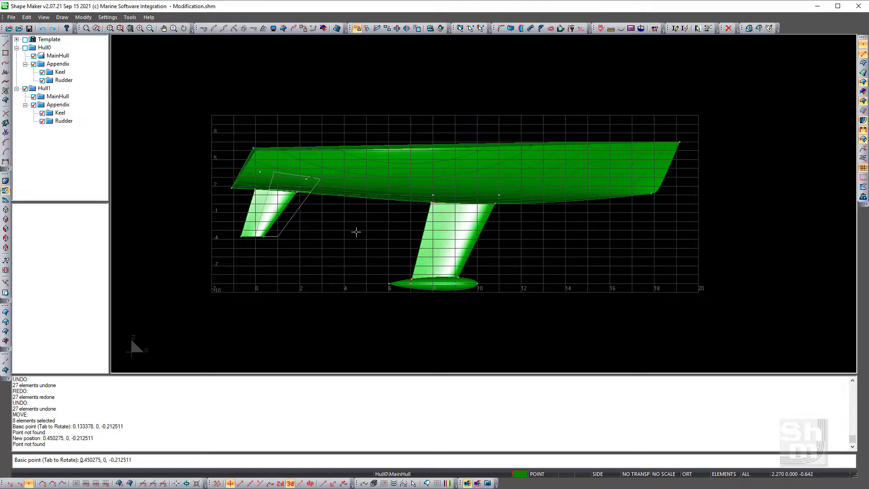
right_click(356, 232)
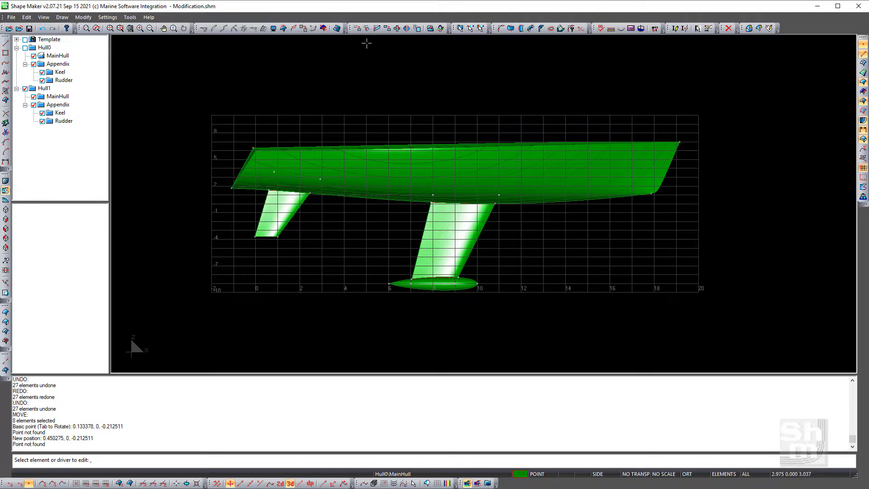
Move only the lower tip elements of the Hull1 rudder aft along X by about 0.18.
left_click(356, 29)
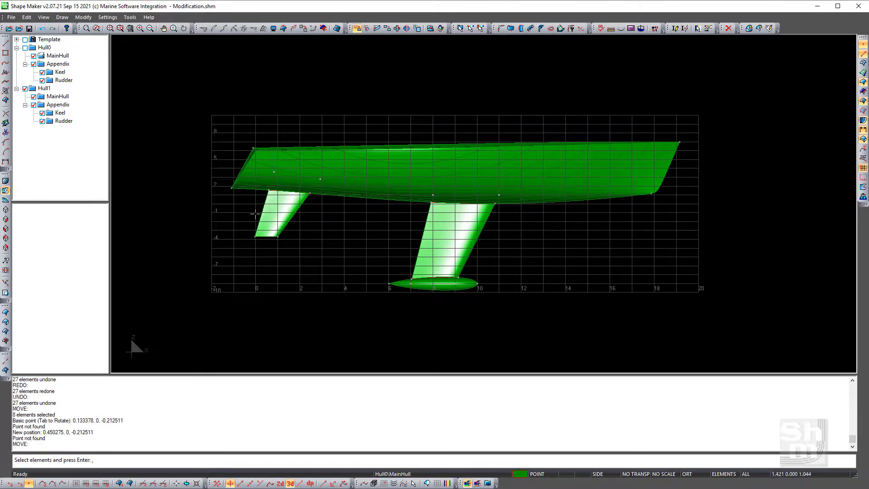
left_click(241, 224)
left_click(298, 244)
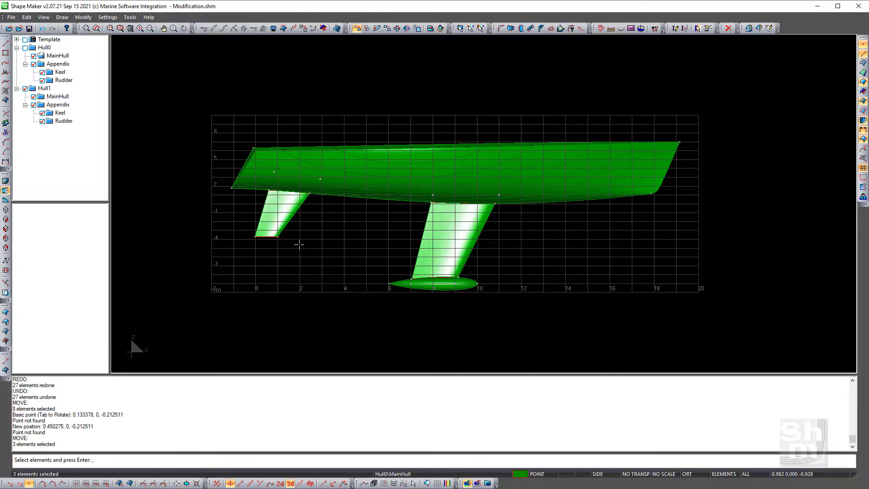
key("Return")
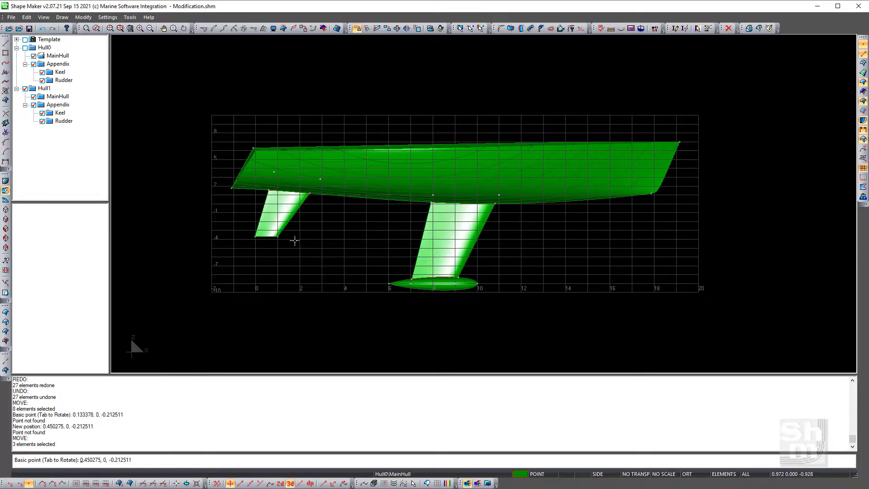
left_click(288, 234)
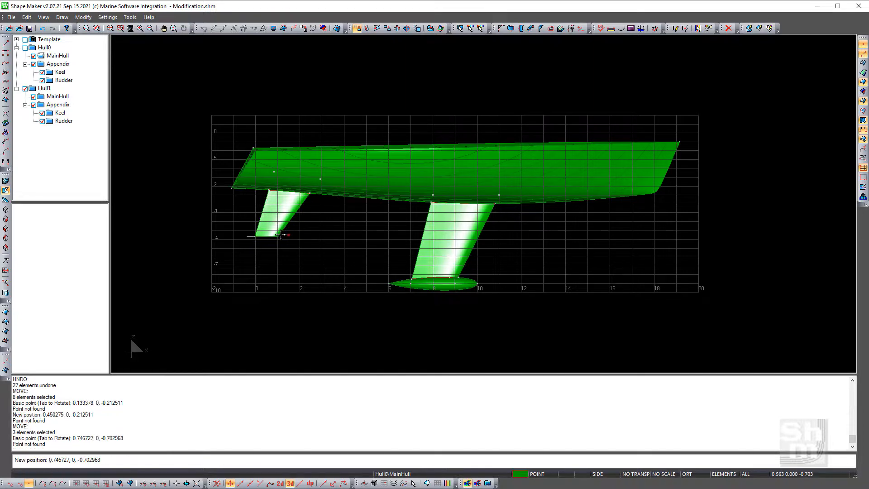
left_click(282, 234)
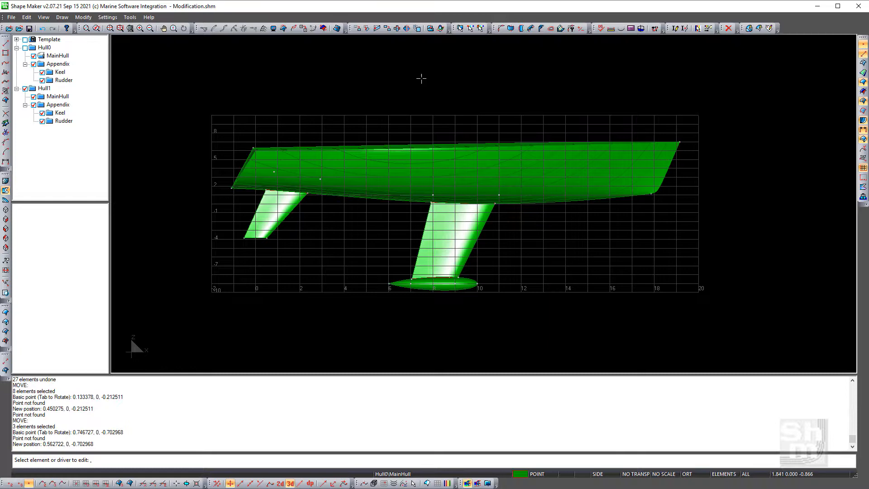
Try rotating the Hull1 keel bulb by about -3.26 degrees around its middle, and undo the rotation.
left_click(367, 29)
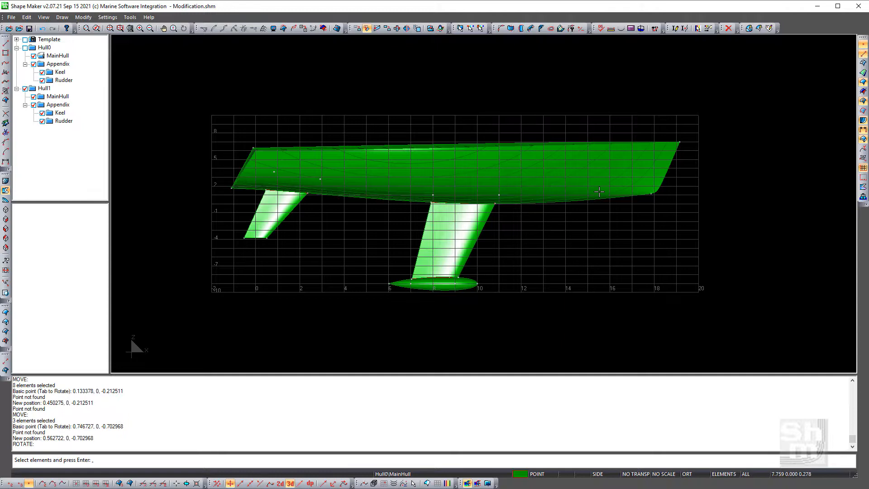
left_click(379, 272)
left_click(506, 299)
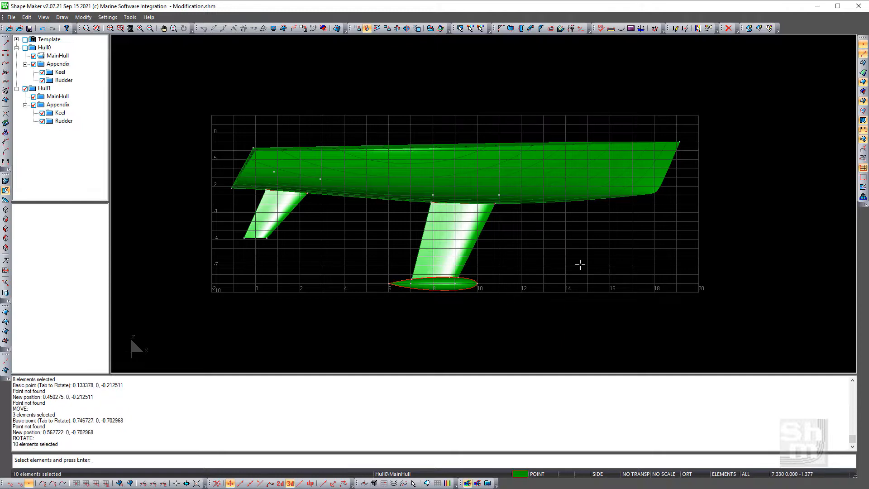
key("Return")
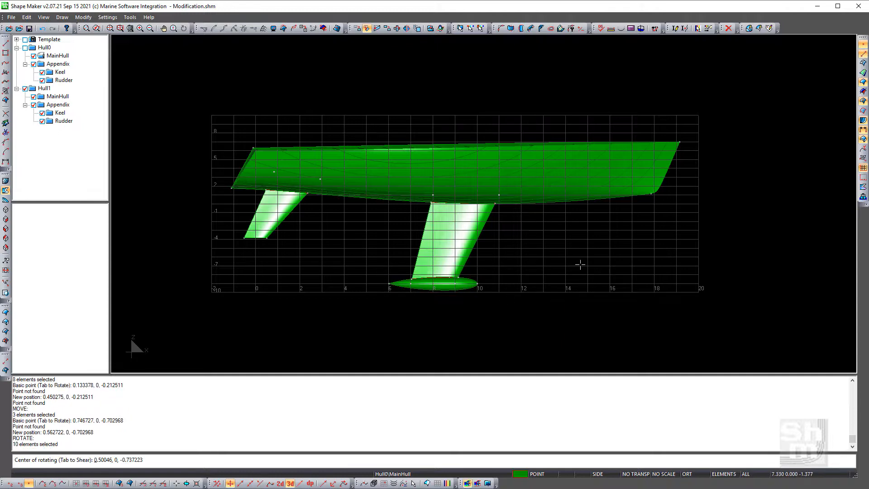
left_click(443, 283)
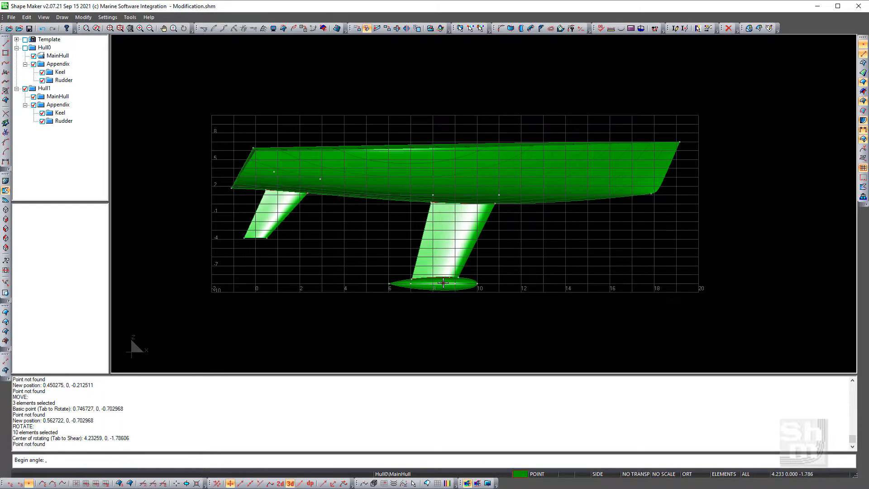
left_click(546, 283)
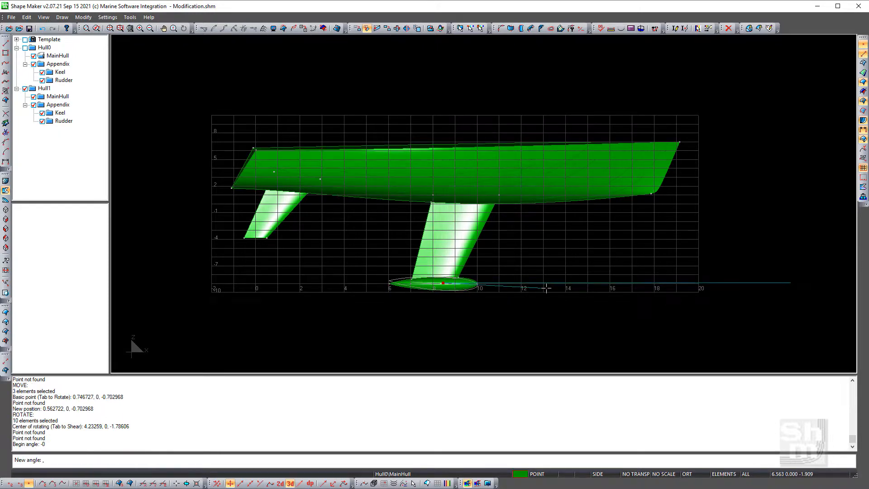
left_click(547, 289)
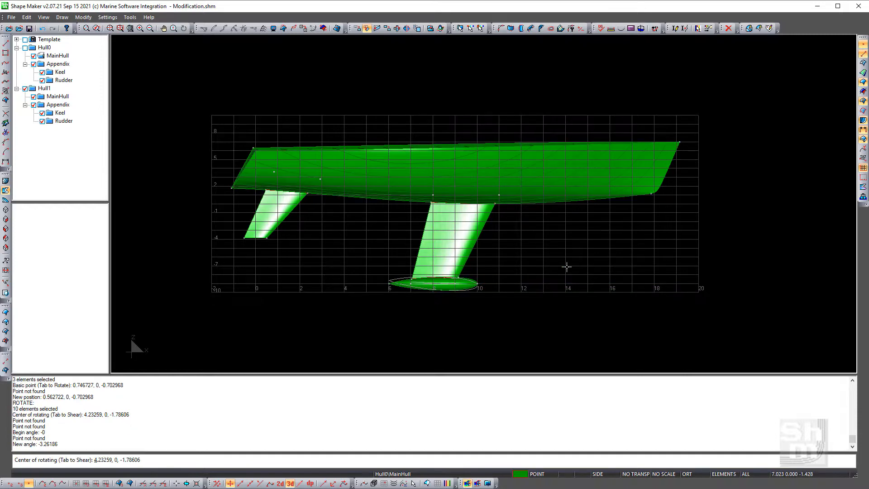
key("Escape")
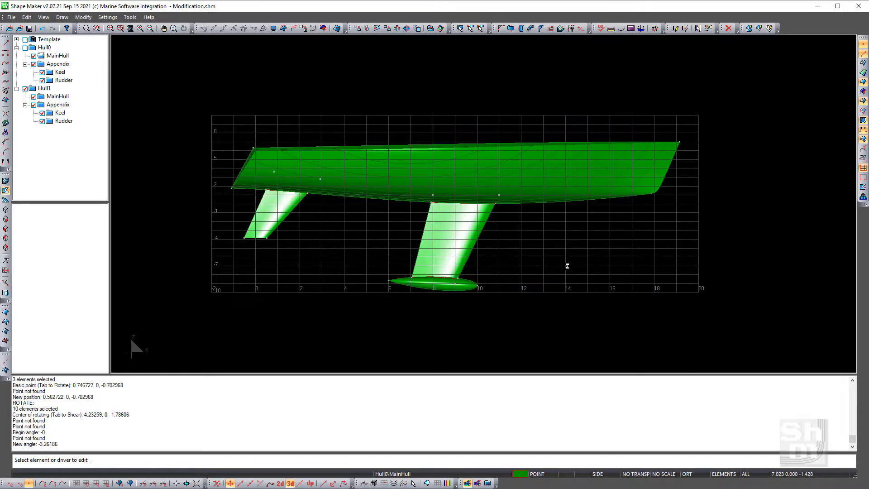
left_click(42, 28)
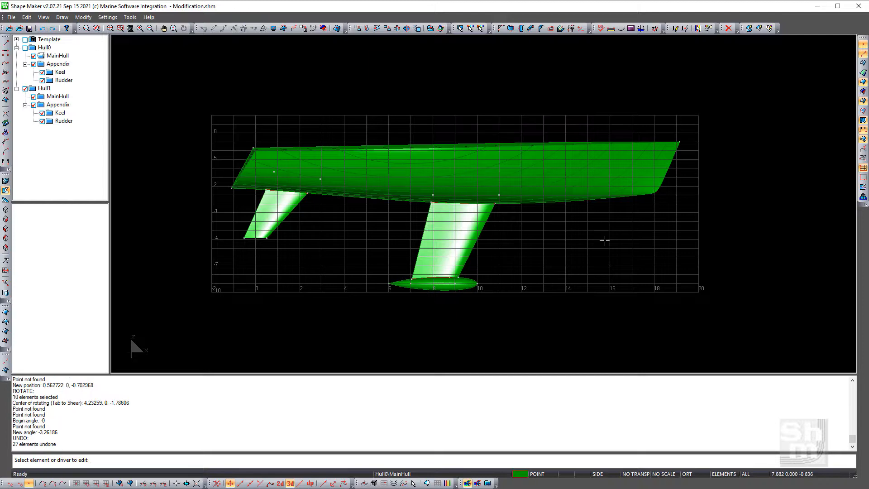
Try rotating the Hull1 bow elements by about 23.2 degrees around the lower stem point, and undo the rotation.
left_click(366, 29)
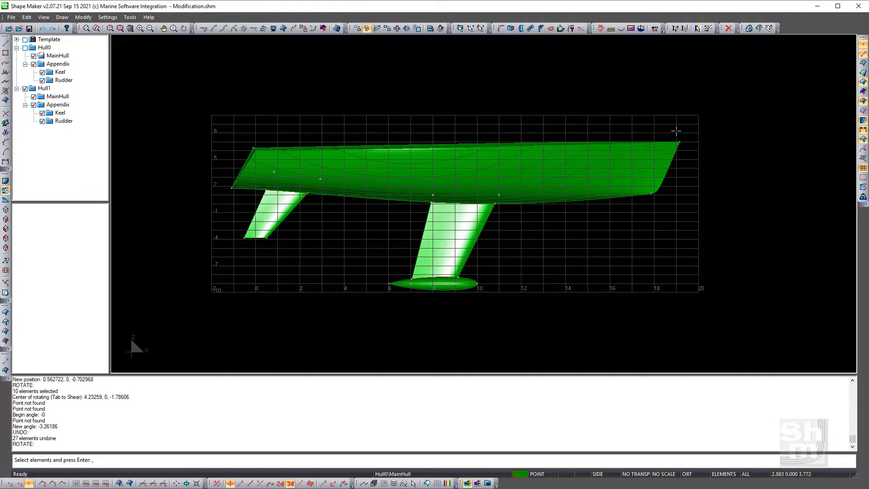
left_click(626, 130)
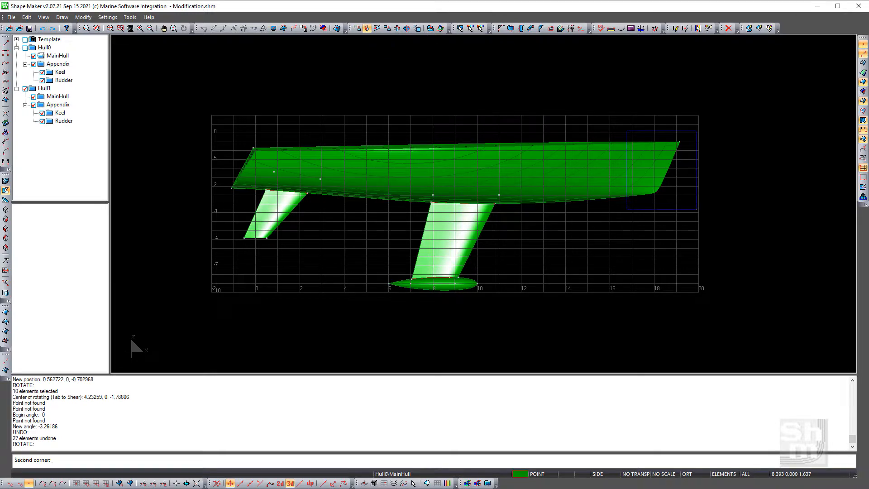
left_click(696, 209)
key("Return")
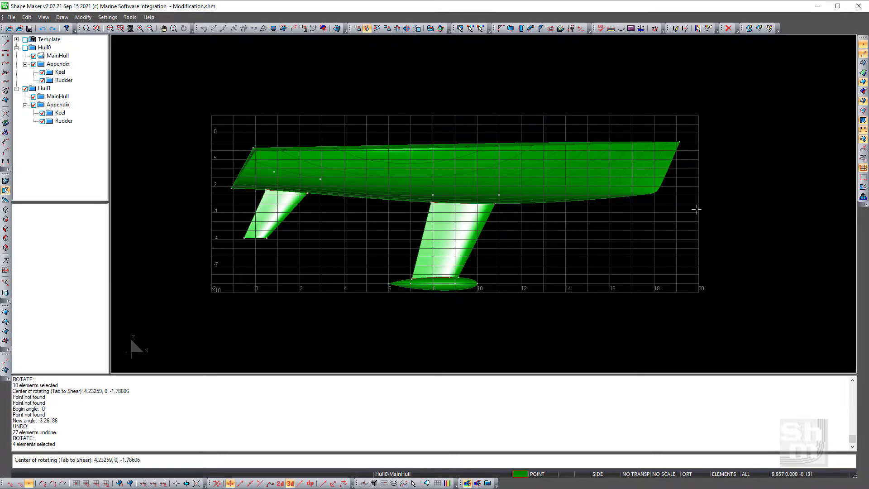
left_click(651, 194)
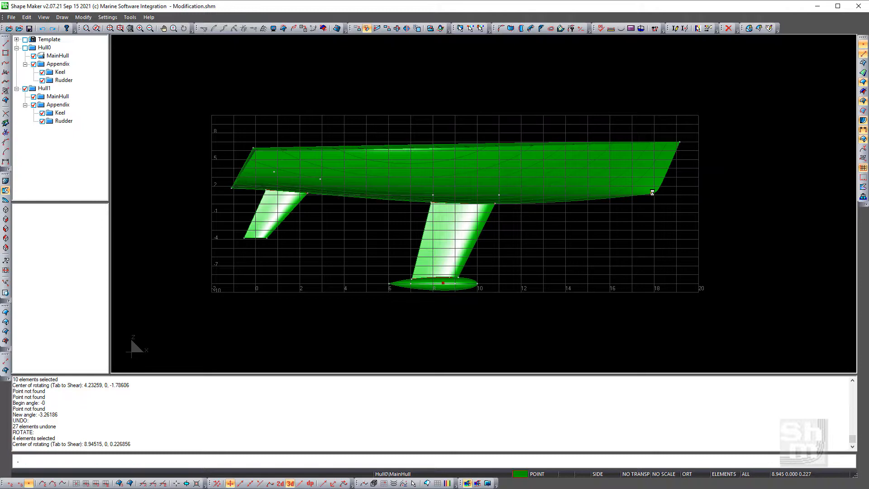
left_click(695, 193)
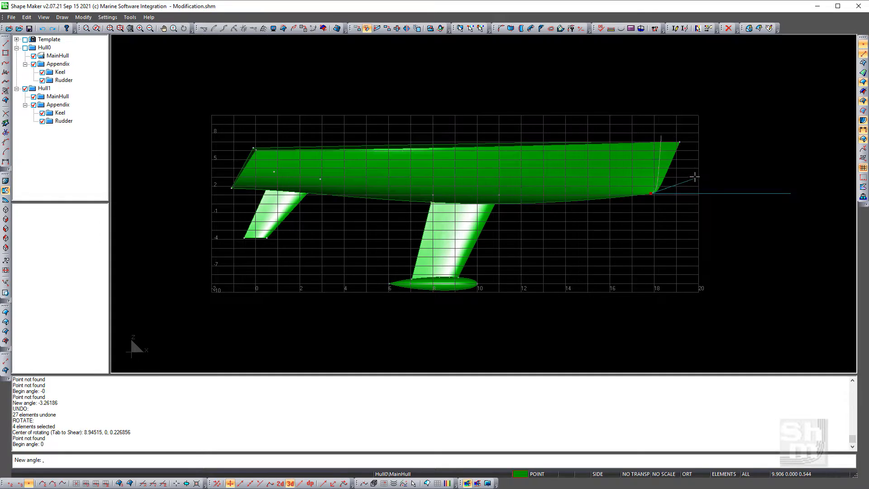
left_click(694, 175)
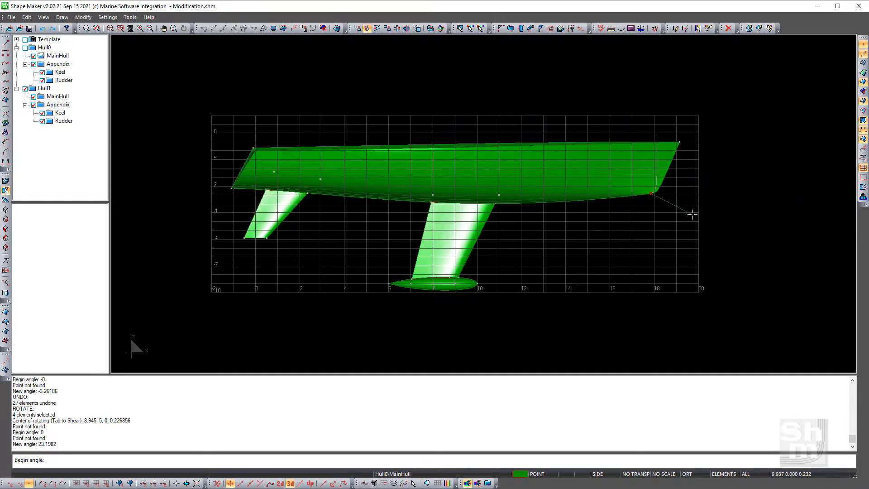
right_click(693, 215)
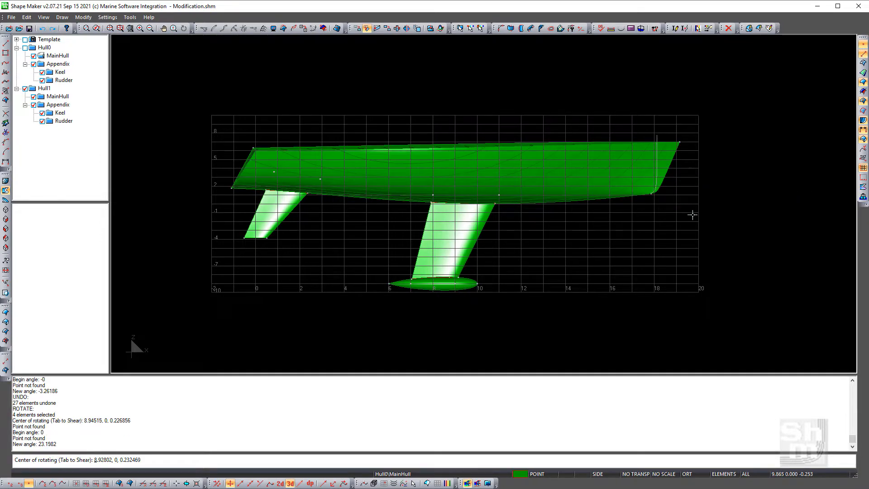
right_click(693, 214)
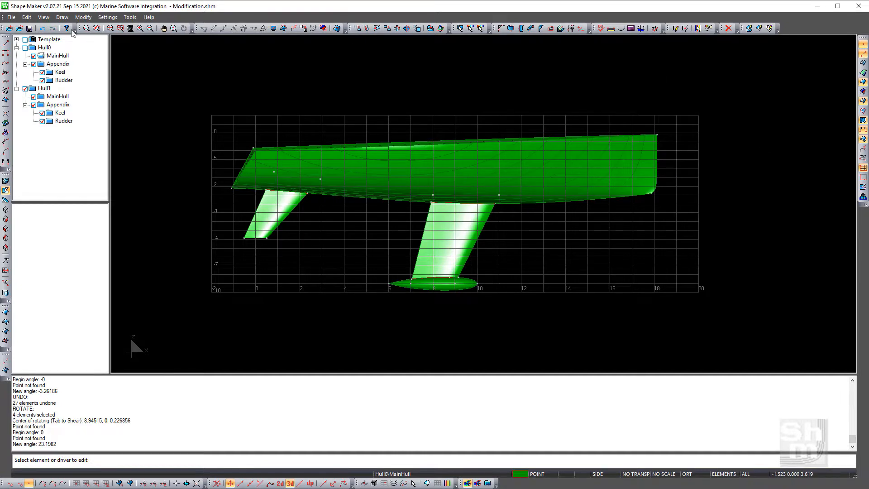
left_click(42, 29)
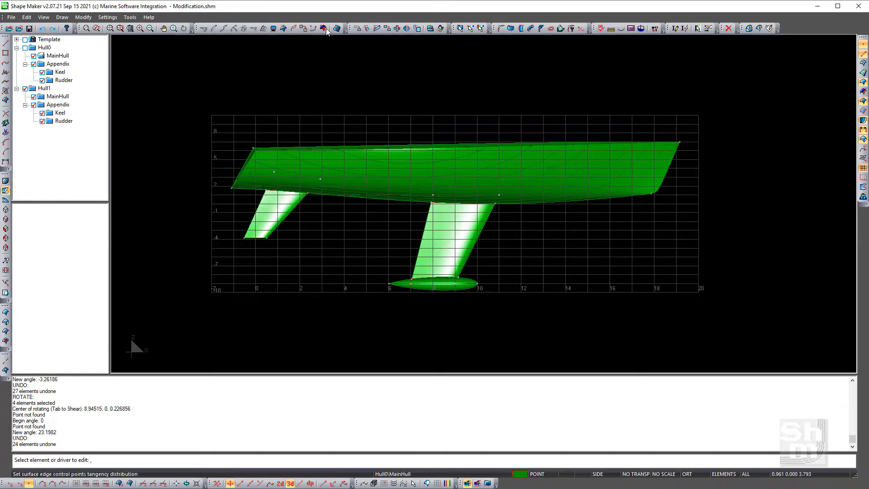
Try to move the Hull1 rudder elements, with element 869 deselected, aft along X by about 1.0, without showing back references.
left_click(357, 29)
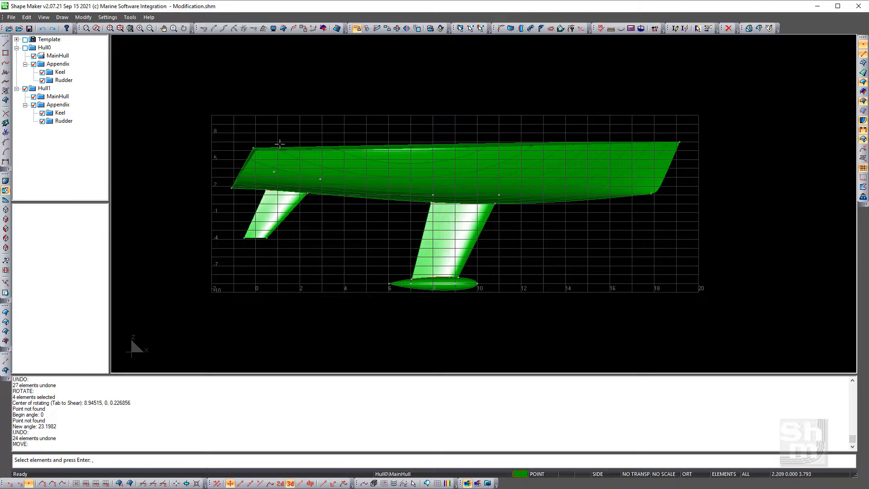
left_click(238, 162)
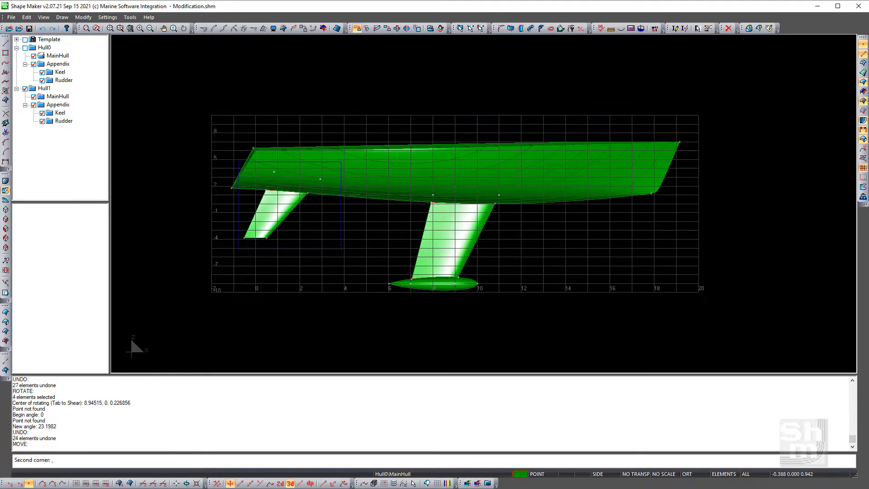
left_click(341, 249)
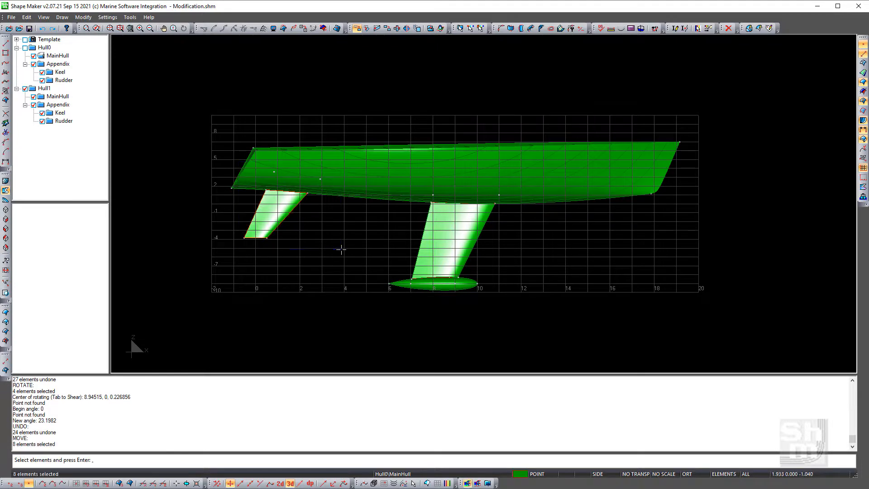
left_click(285, 206)
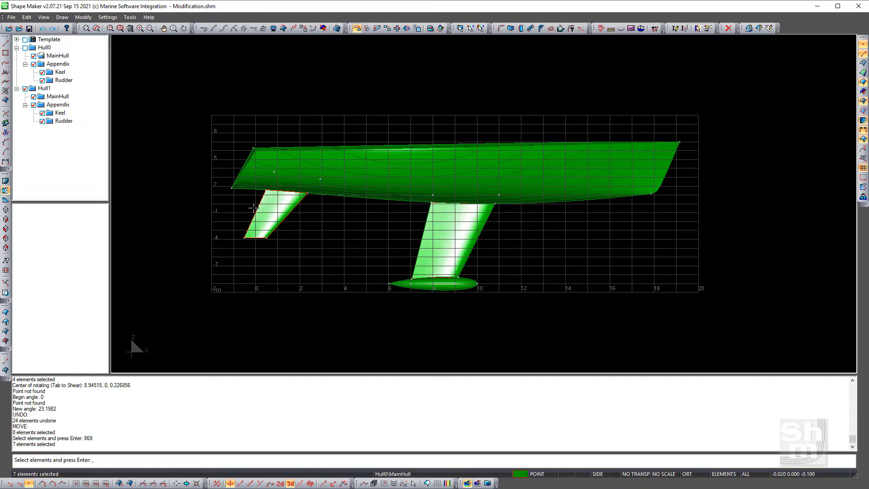
key("Return")
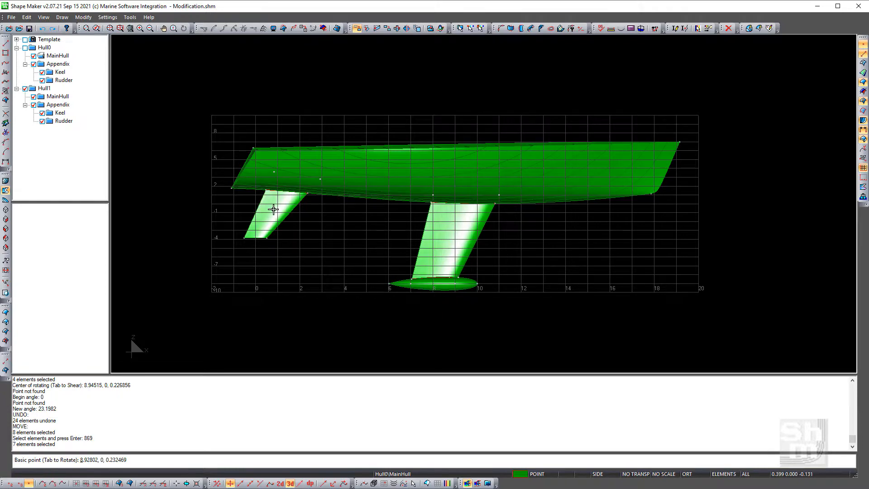
left_click(273, 209)
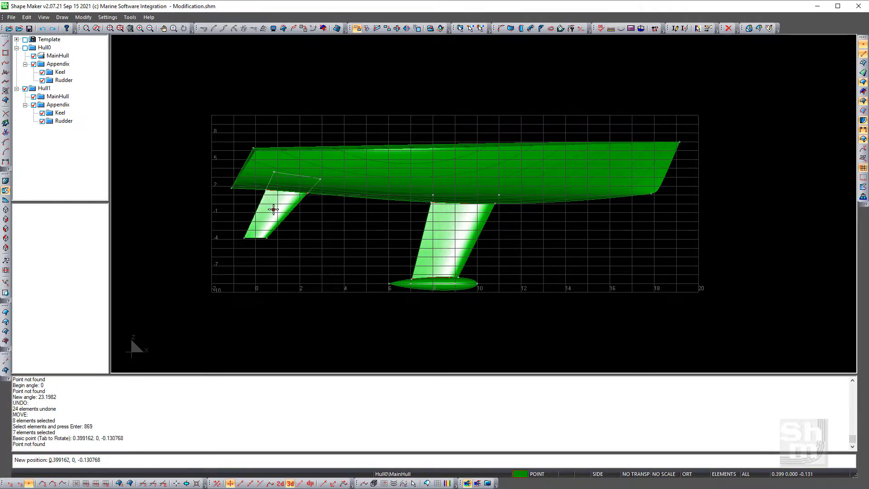
left_click(229, 209)
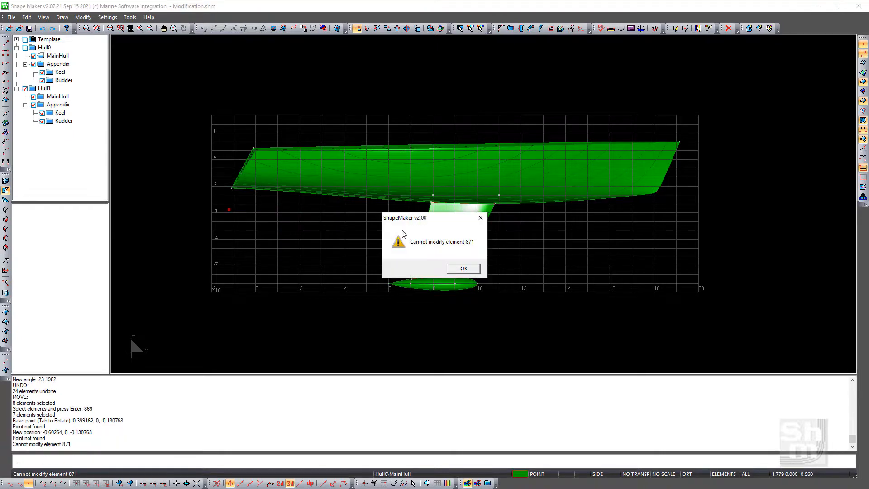
left_click(464, 269)
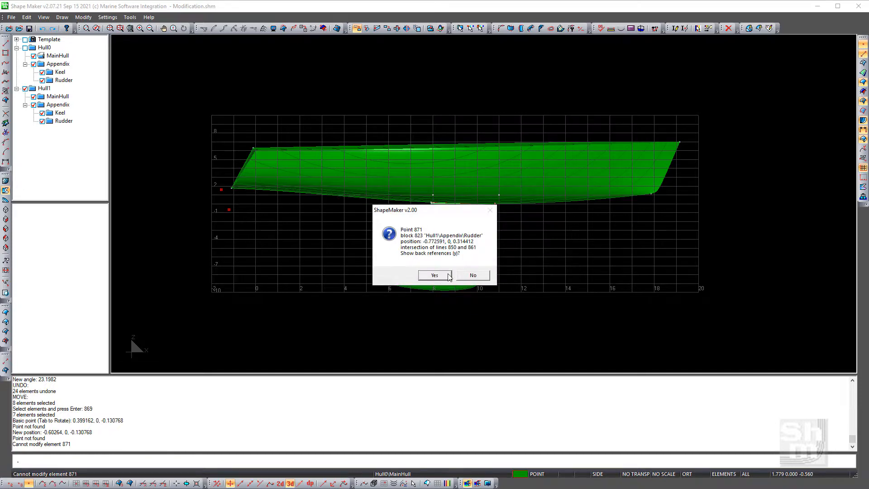
left_click(473, 276)
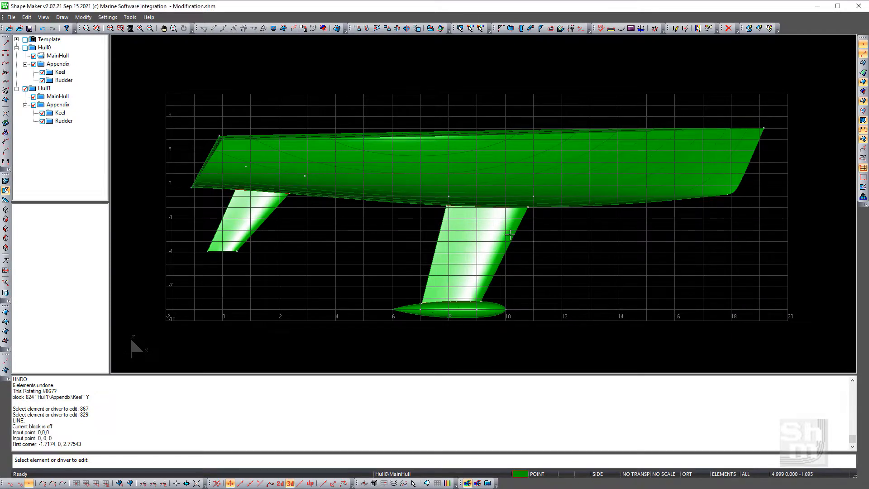
Raise the front and rear knots of the keel bulb's profile line to Z about -1.449 and -1.525, comparing the shapes with undo and redo.
scroll(509, 234, "up", 3)
left_click(496, 255)
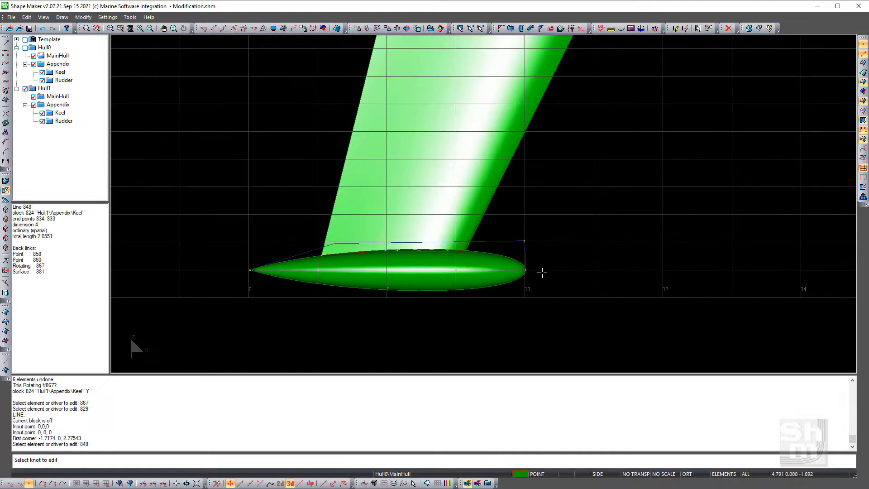
left_click(524, 238)
left_click(577, 224)
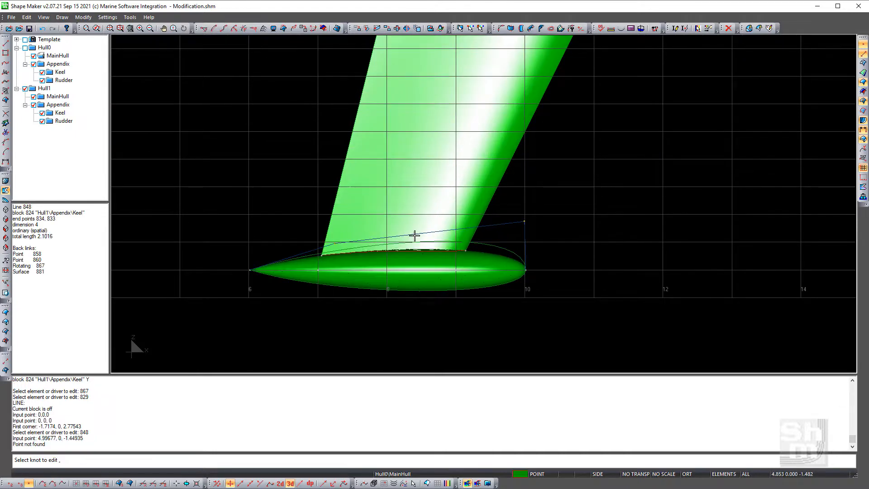
left_click(336, 243)
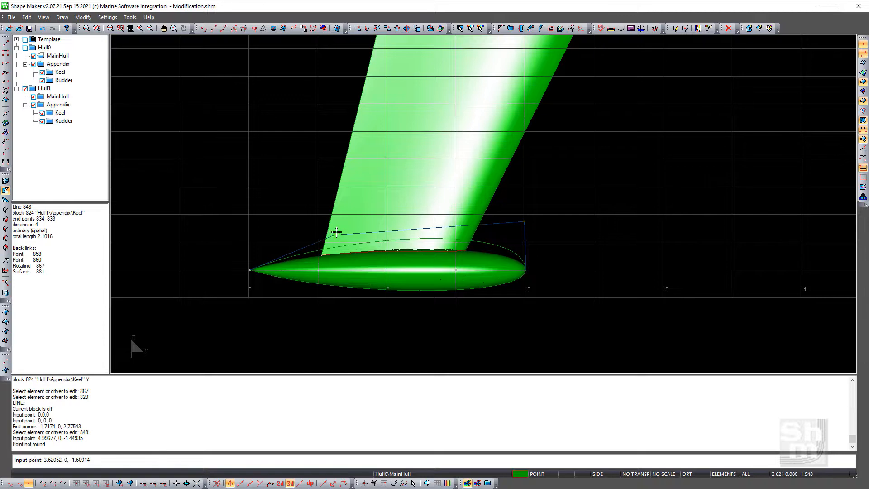
left_click(334, 232)
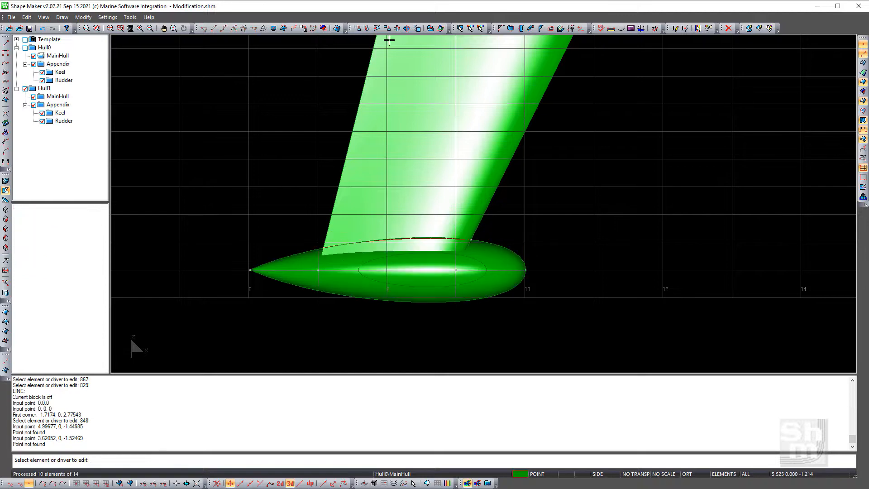
left_click(41, 29)
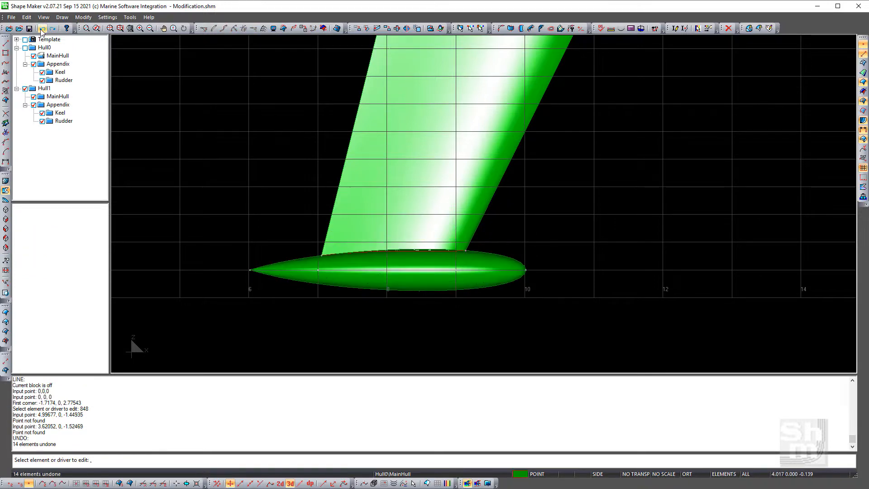
left_click(53, 29)
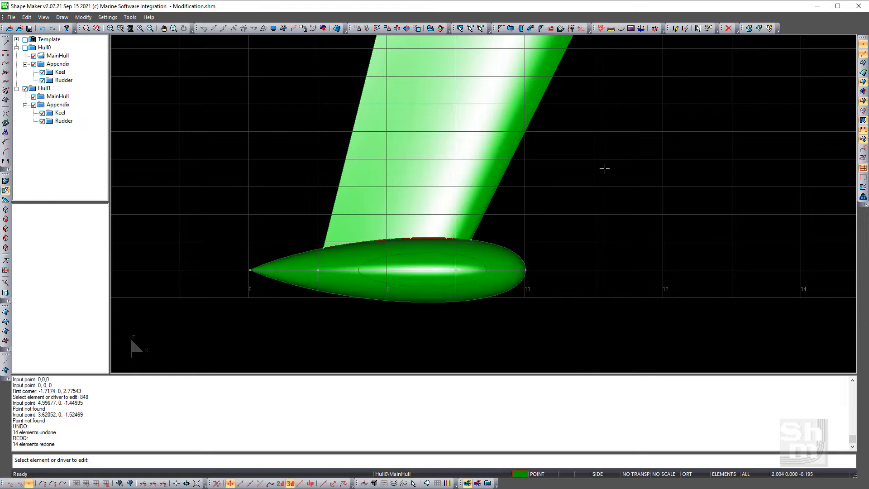
Turn off the trimmed surface display to view the full untrimmed keel and rudder surfaces.
scroll(606, 168, "down", 2)
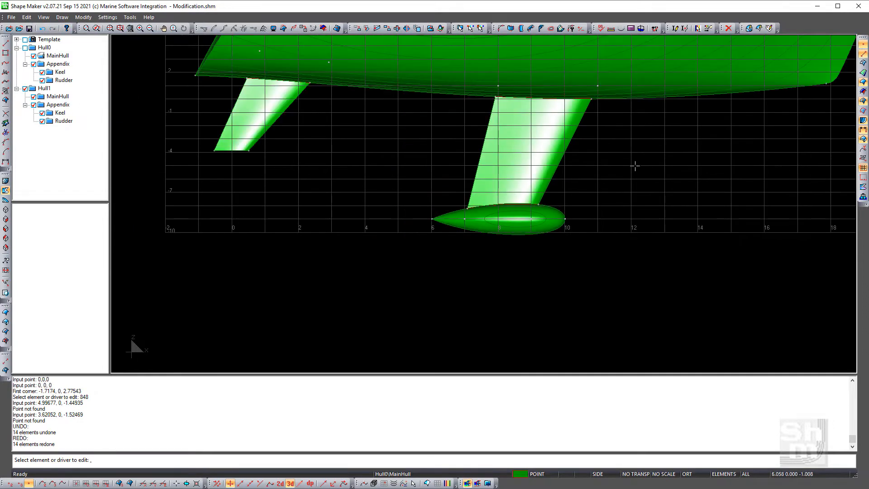
scroll(634, 166, "down", 1)
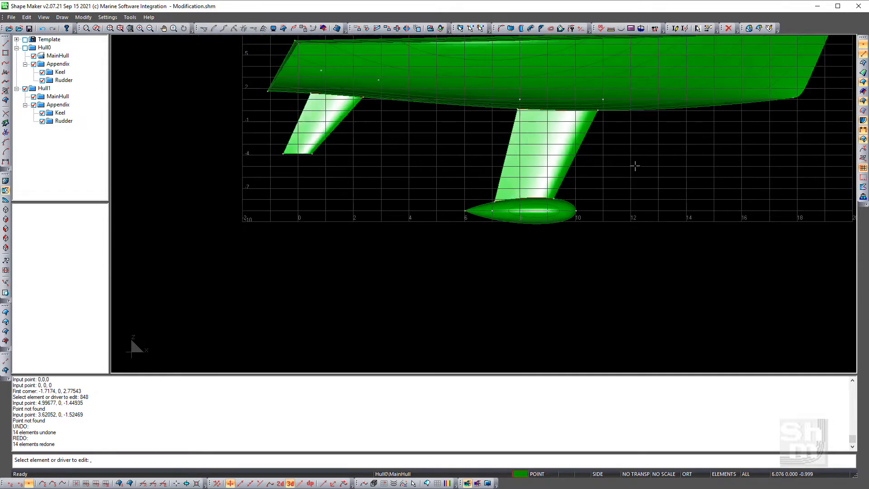
left_click(862, 102)
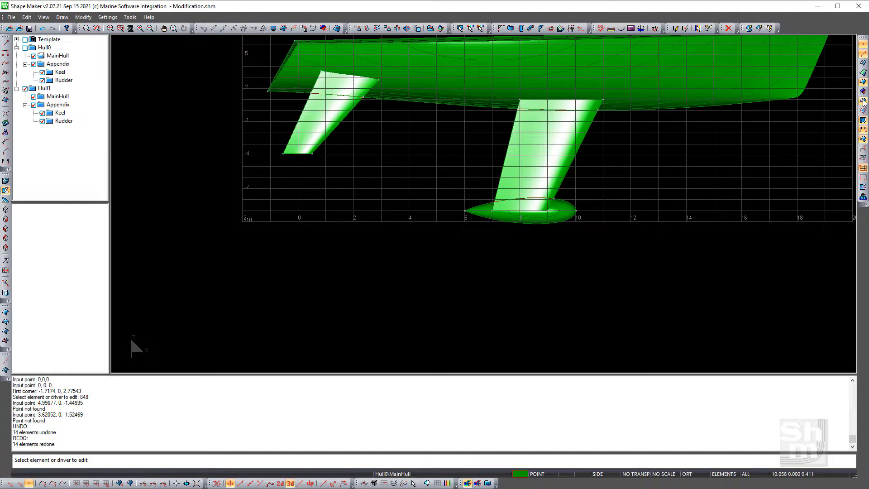
Widen the keel's root profile line 841 in plan view, moving its front, middle and aft knots to Y about 0.124, 0.150 and 0.066.
left_click(86, 28)
left_click(417, 86)
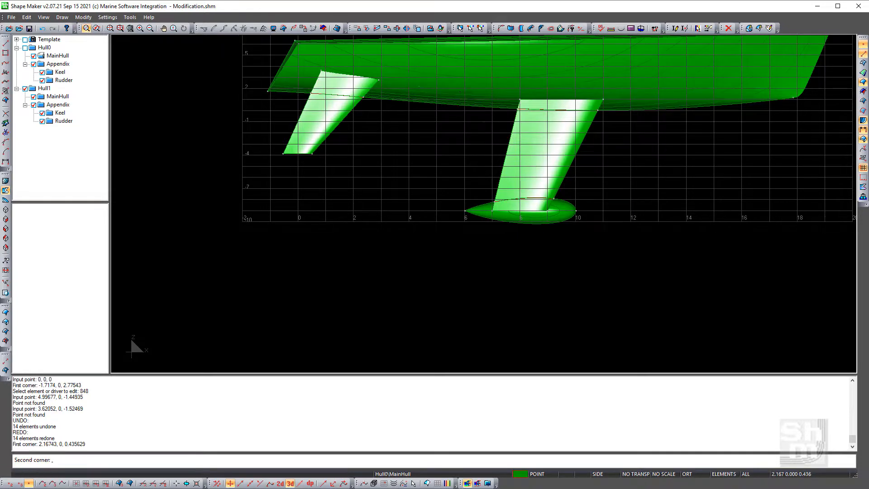
left_click(659, 224)
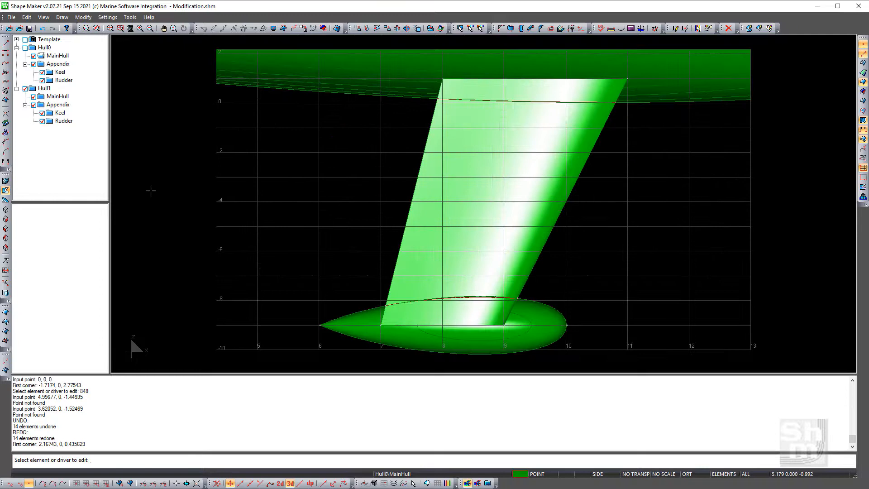
left_click(5, 198)
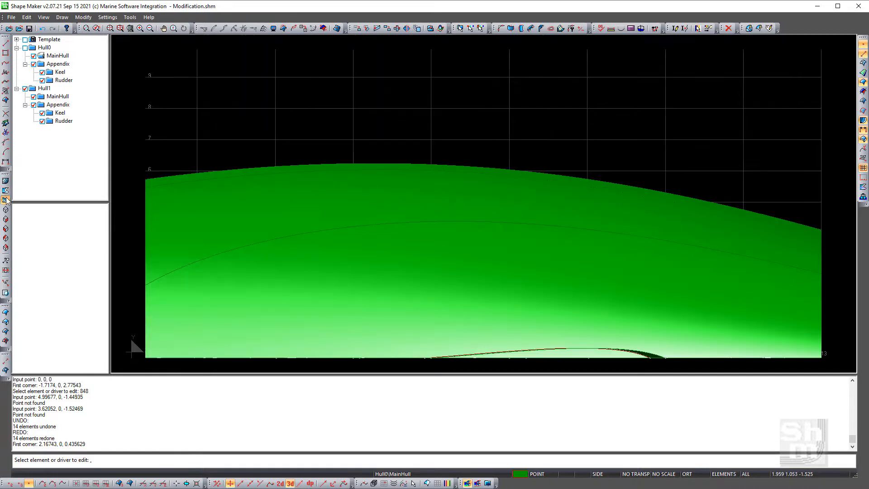
middle_click_drag(531, 205, 520, 109)
scroll(580, 185, "up", 1)
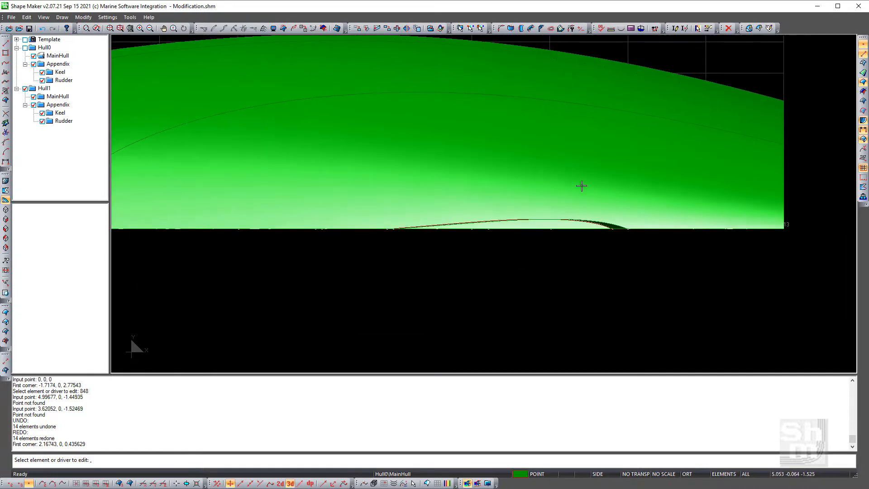
scroll(676, 273, "up", 1)
left_click(679, 282)
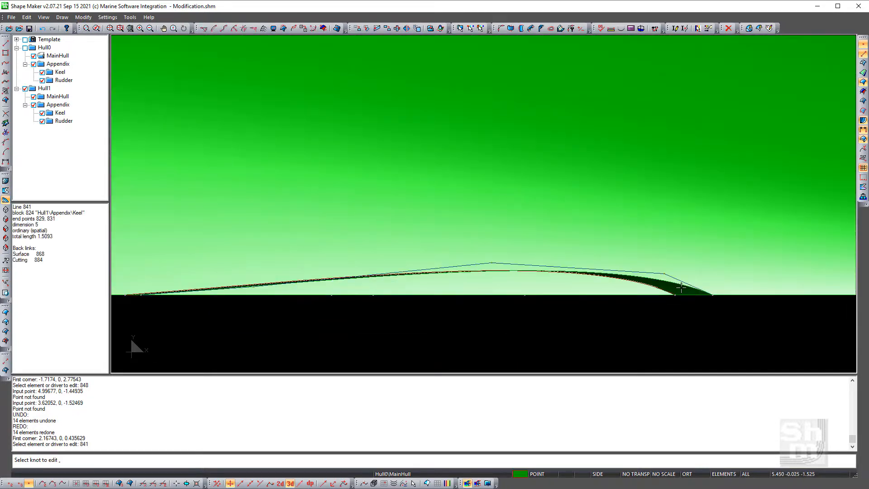
left_click(663, 274)
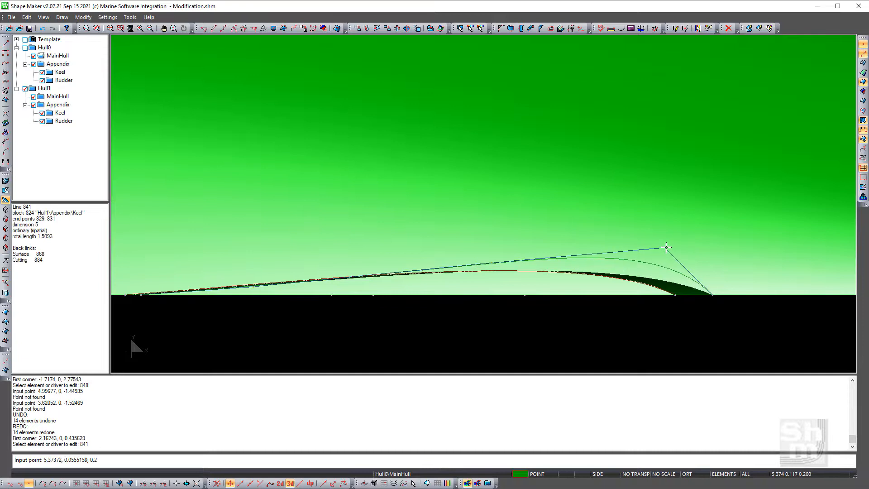
left_click(664, 248)
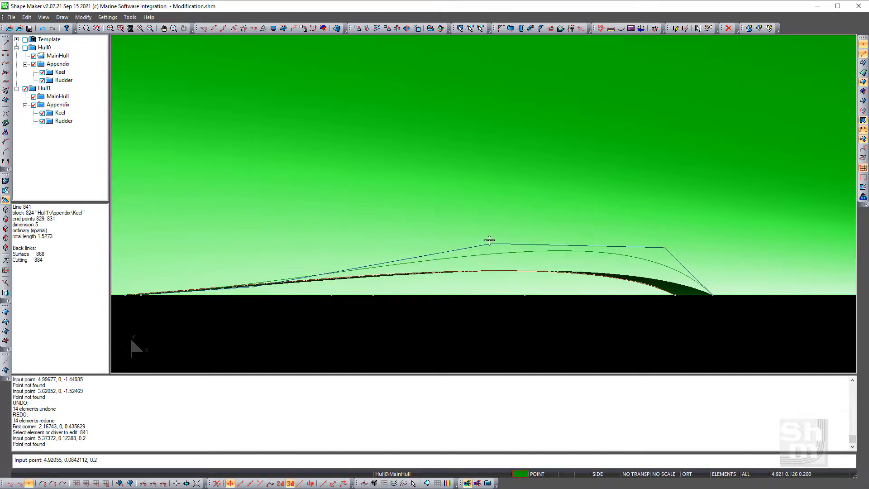
left_click(487, 238)
left_click(249, 285)
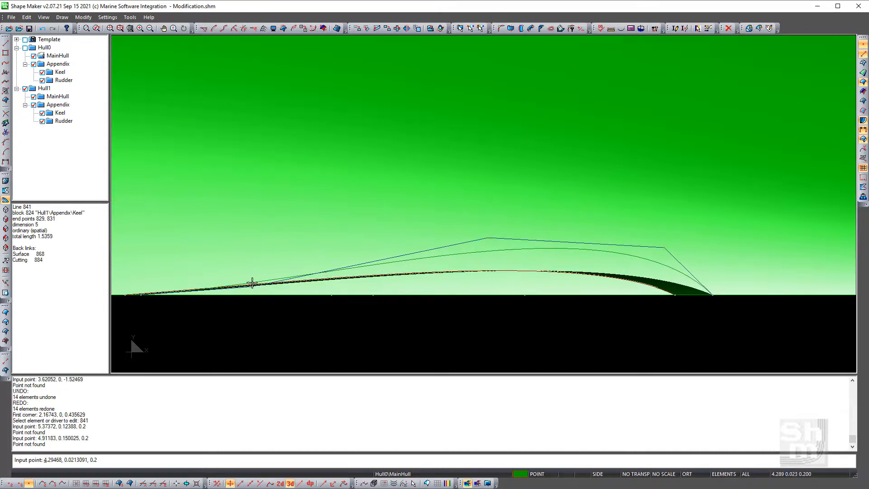
left_click(252, 270)
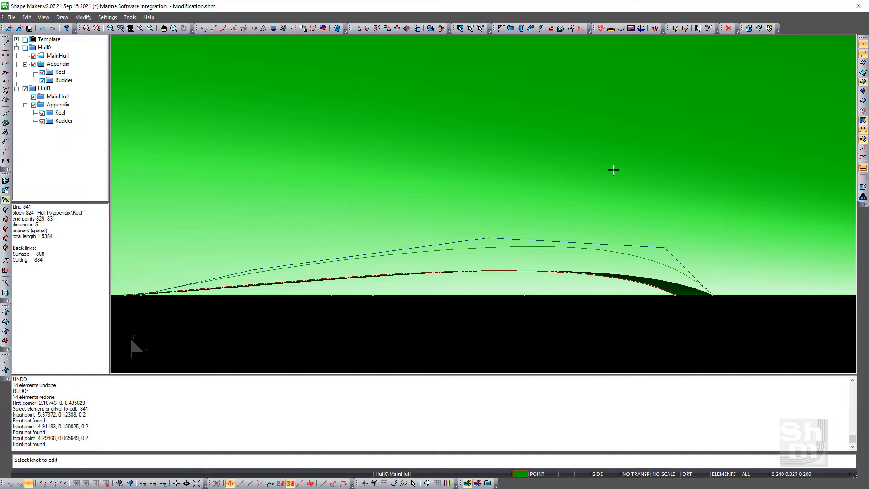
right_click(613, 170)
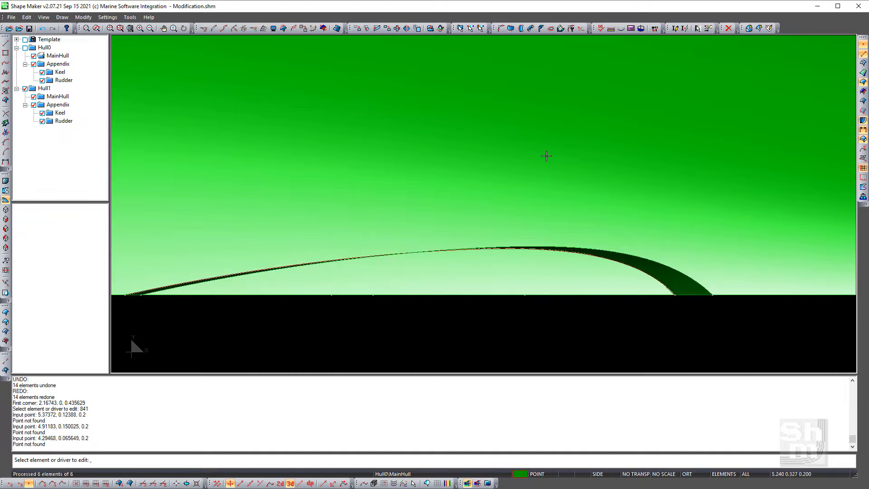
Compare the keel shape before and after the widening in plan and 3D views using undo and redo.
left_click(42, 28)
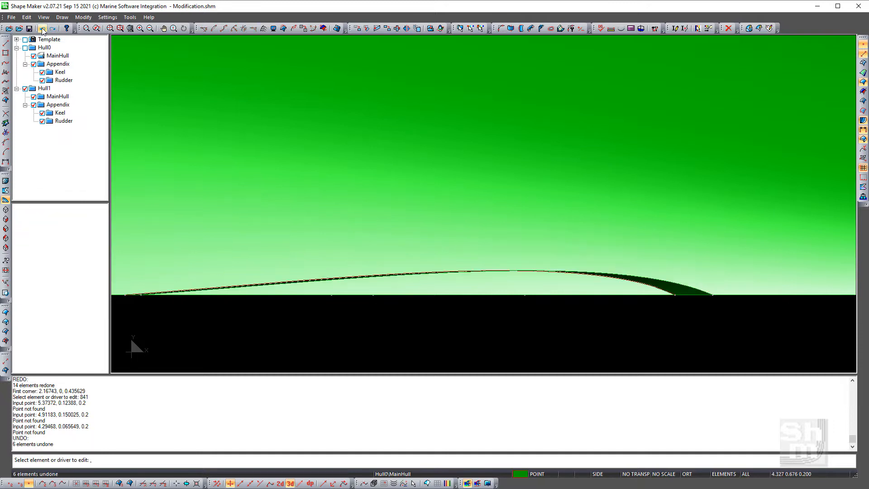
left_click(53, 27)
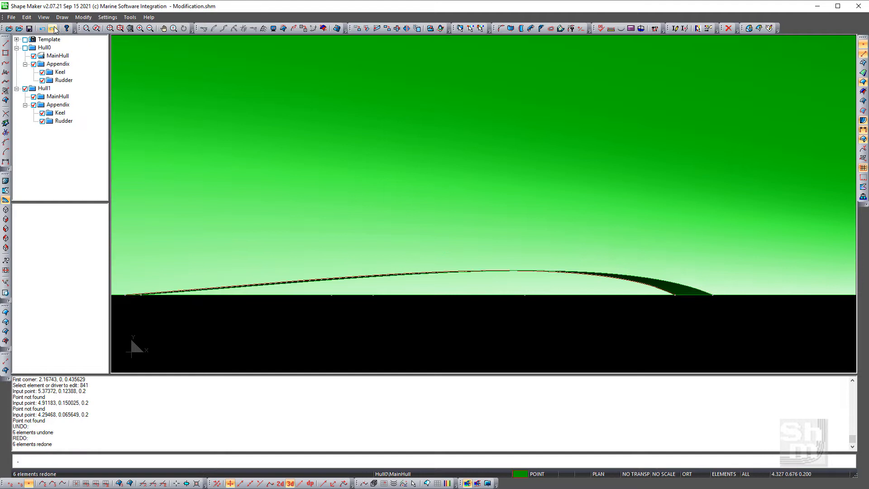
left_click(6, 248)
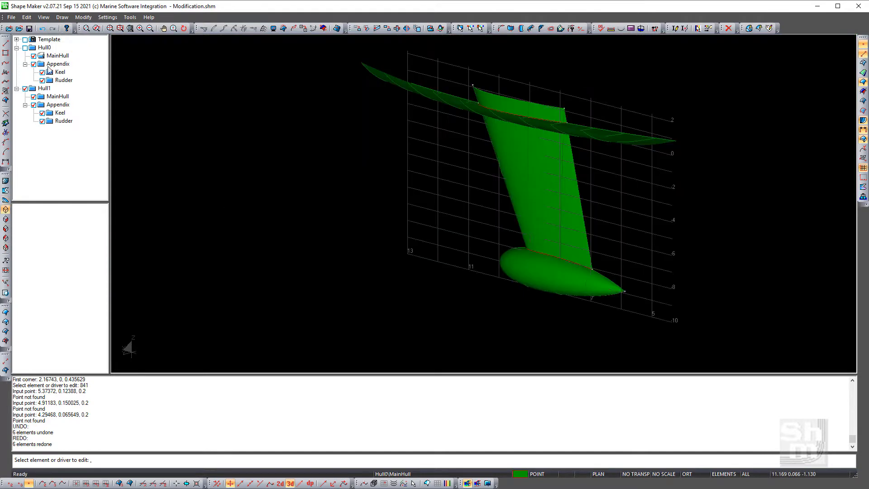
left_click(43, 29)
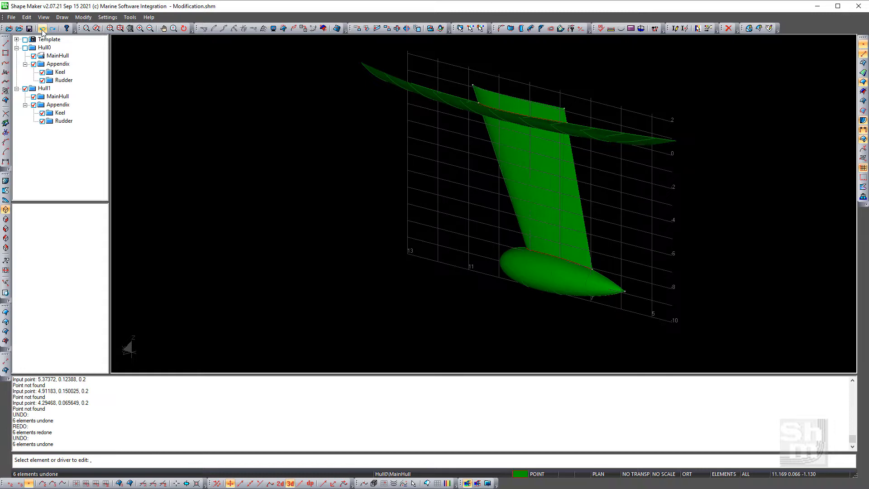
left_click(53, 29)
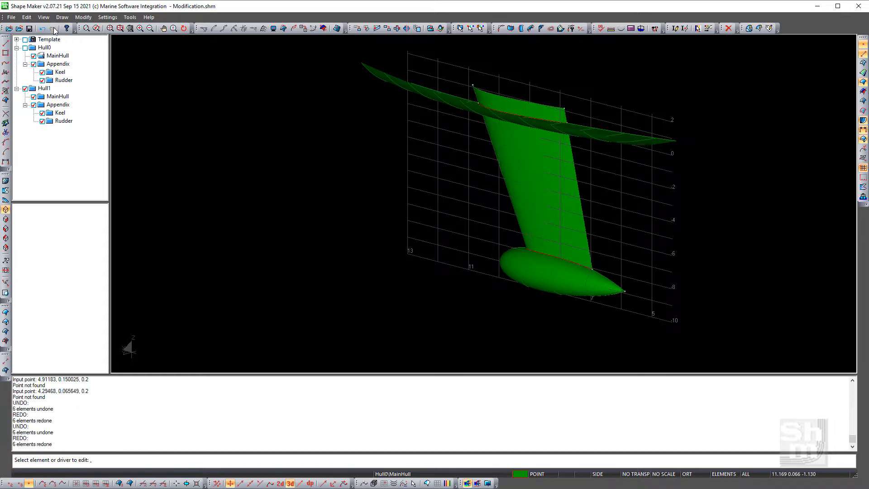
Turn the trimmed surface display back on for the whole Hull1 model in side view.
left_click(5, 190)
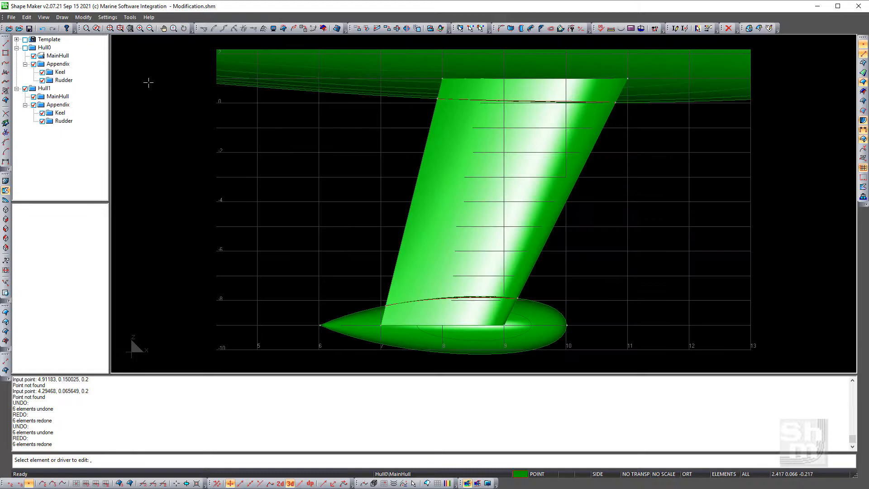
left_click(97, 28)
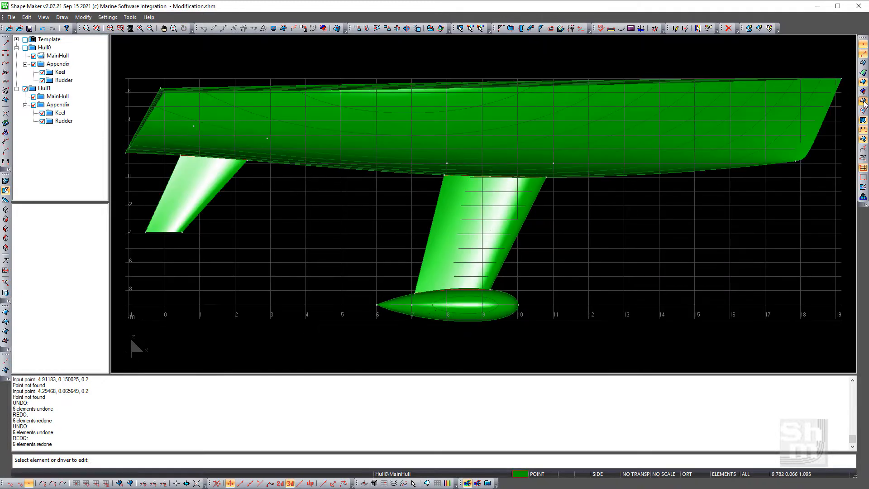
scroll(702, 221, "down", 1)
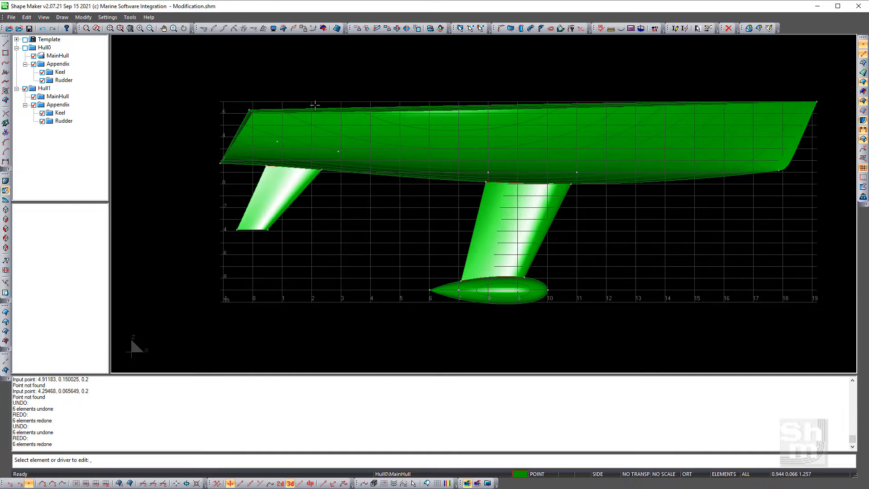
Hide the surface shading and widen Hull1's deck edge line 857, moving its front and aft knots to Y about 2.113 and 2.119.
left_click(367, 111)
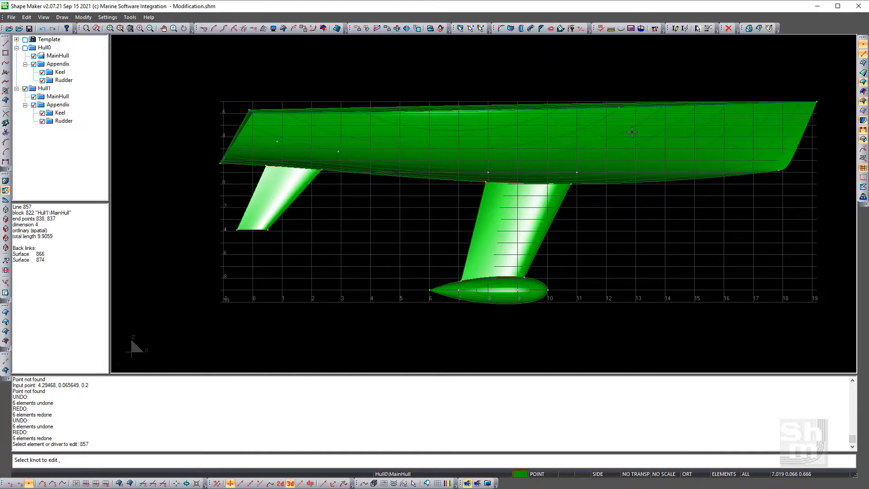
left_click(5, 200)
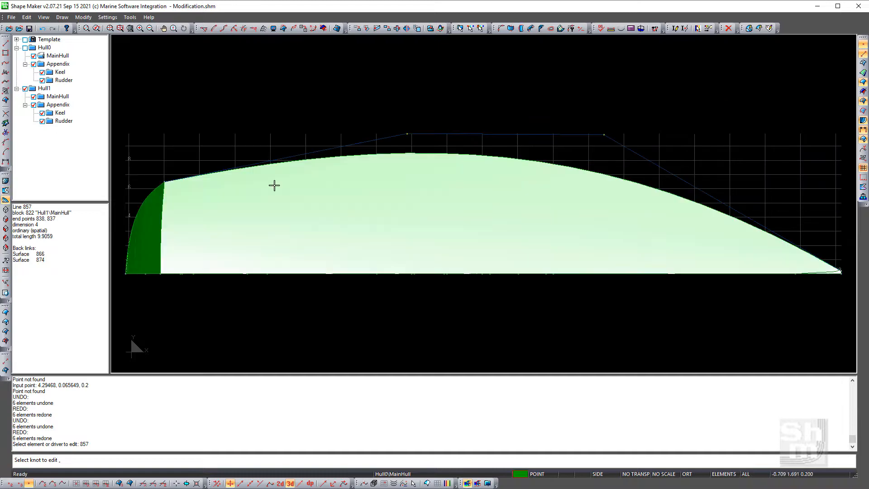
left_click(863, 85)
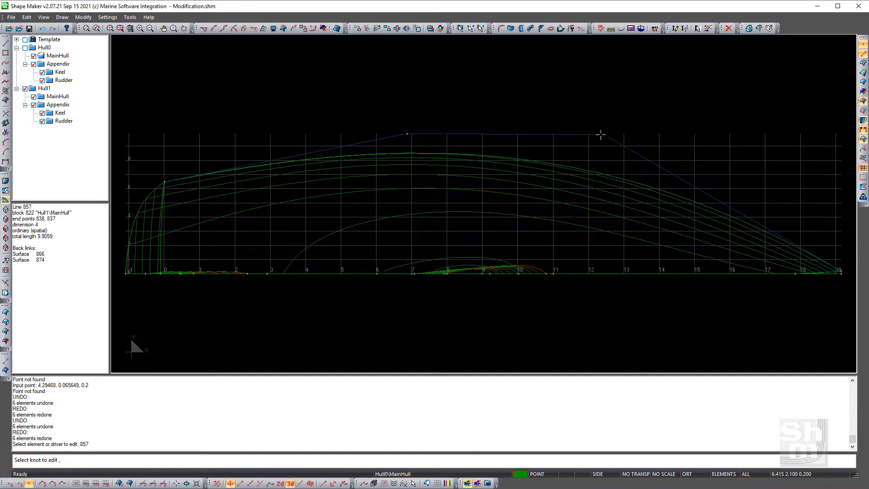
left_click(604, 133)
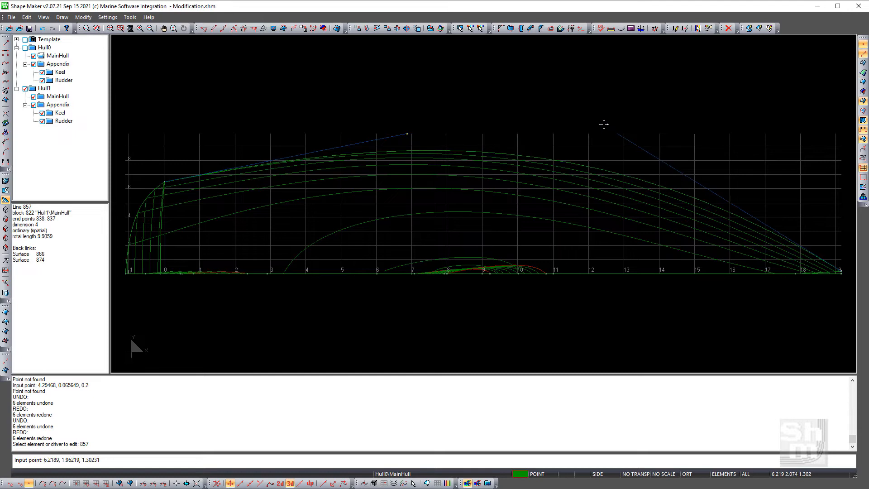
left_click(604, 123)
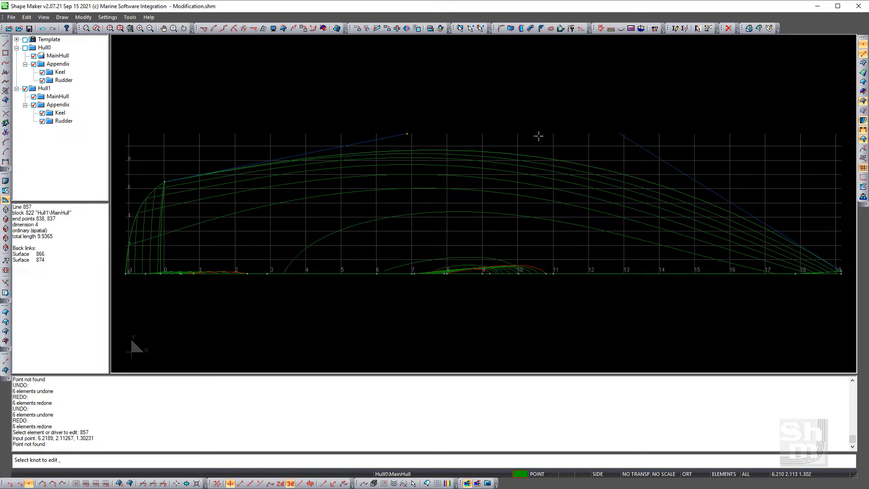
left_click(407, 133)
left_click(407, 123)
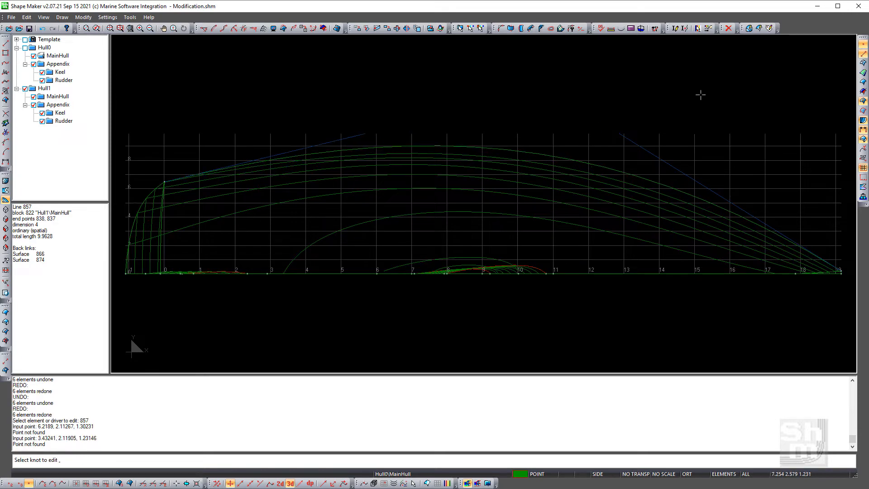
key("Escape")
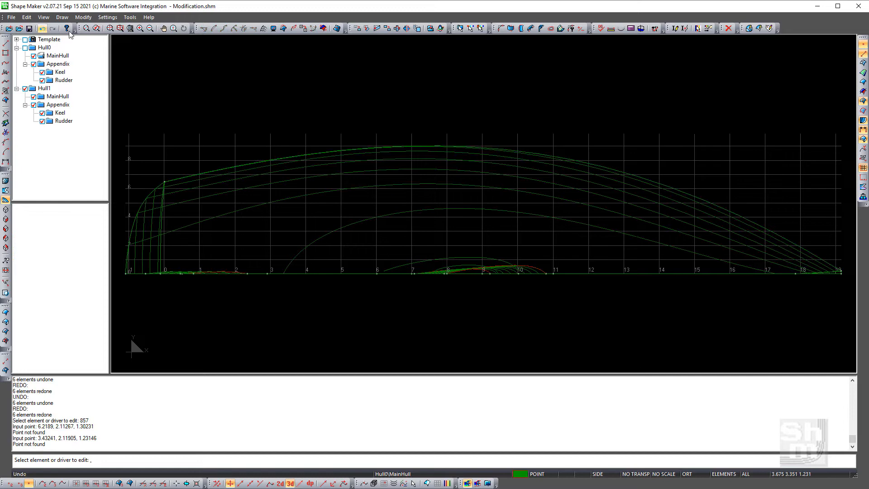
Compare the hull lines before and after the deck edge change in plan view using undo and redo.
left_click(86, 29)
left_click(119, 75)
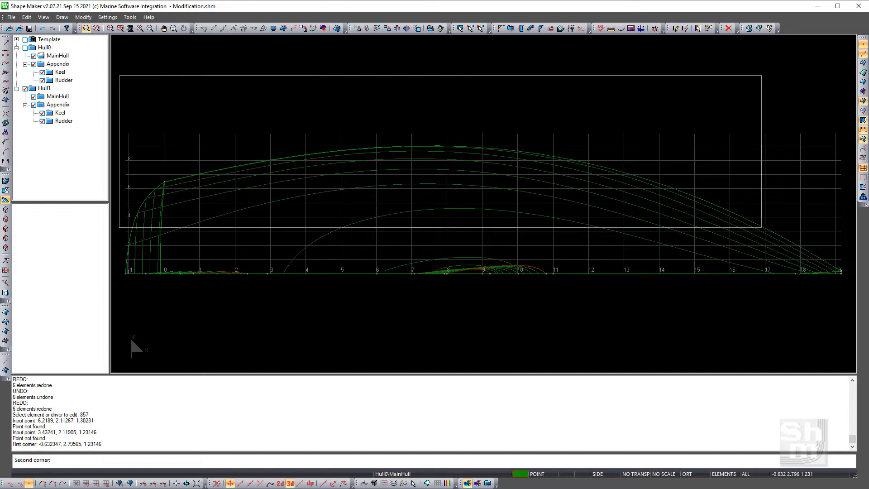
left_click(844, 297)
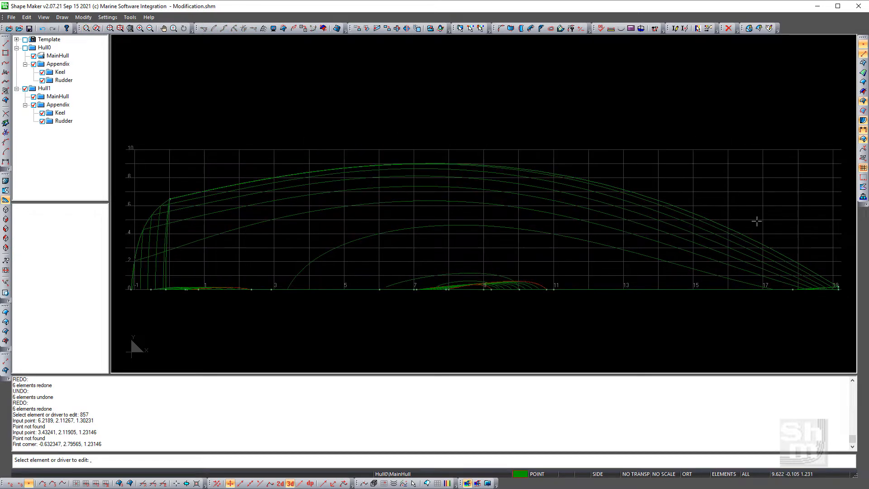
left_click(42, 29)
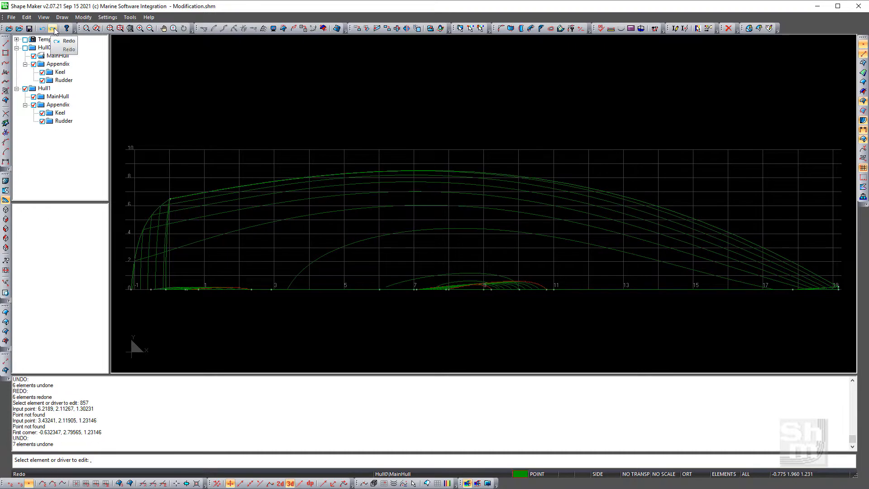
left_click(54, 29)
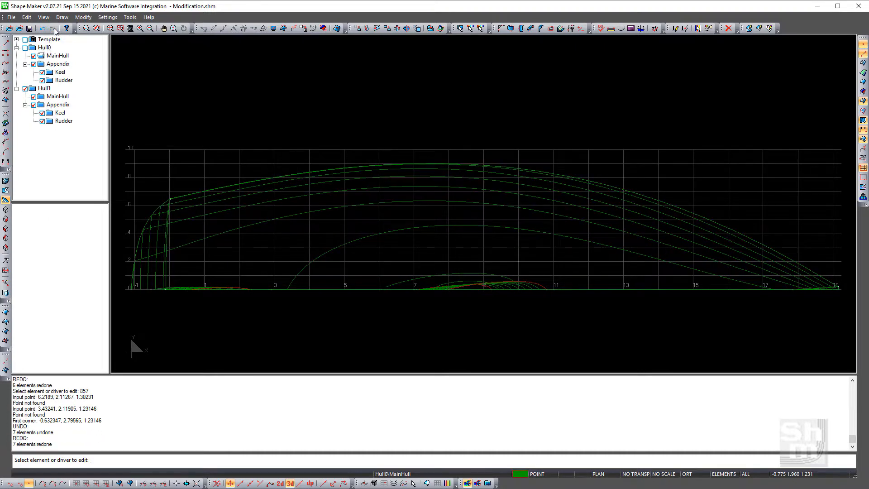
left_click(42, 29)
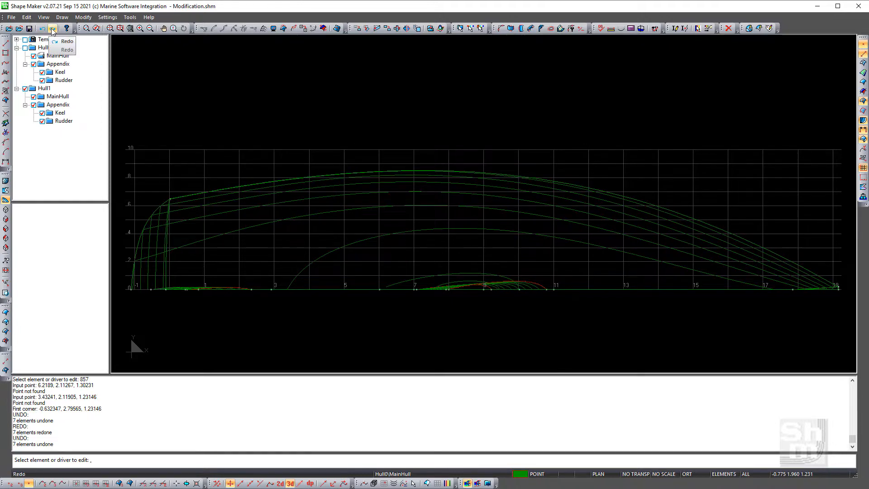
left_click(54, 30)
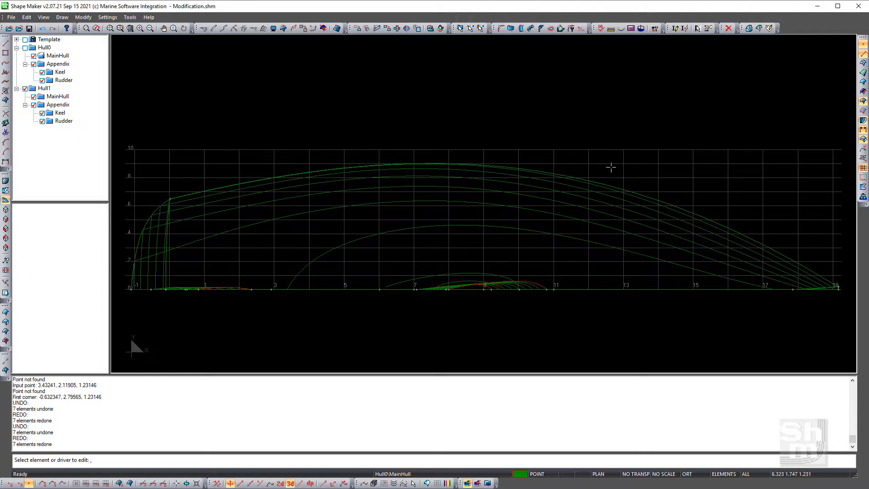
Lower point 837 at the aft corner of Hull1's deck edge to Z about 1.158 in the body view.
left_click(5, 181)
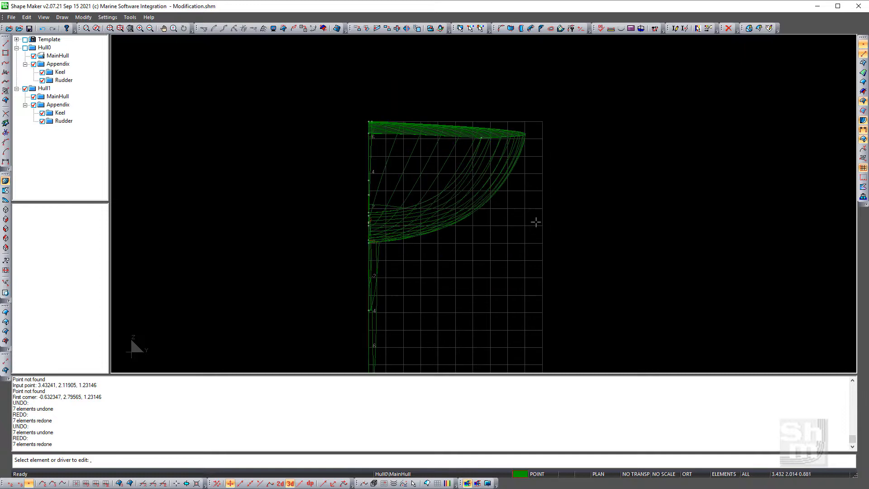
scroll(492, 171, "up", 5)
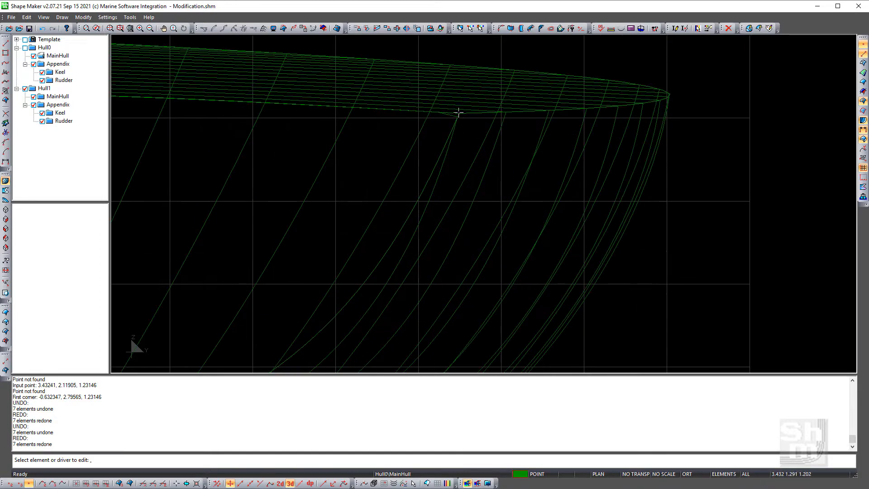
left_click(458, 112)
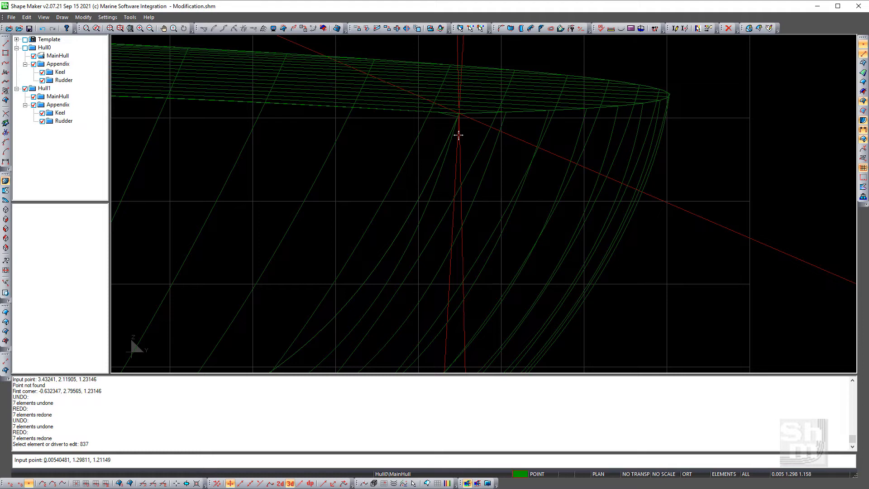
left_click(458, 135)
scroll(719, 134, "down", 2)
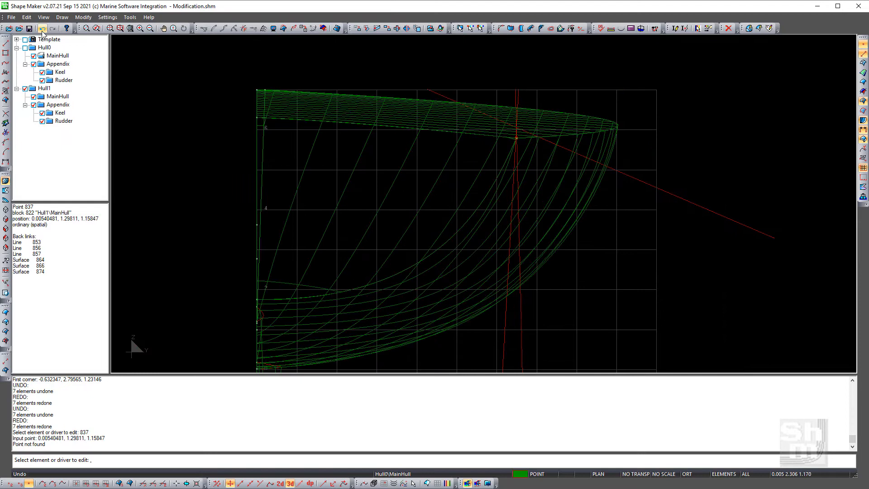
Undo the recent edits to point 837 and the deck edge of Hull1, checking the hull in perspective view.
left_click(42, 30)
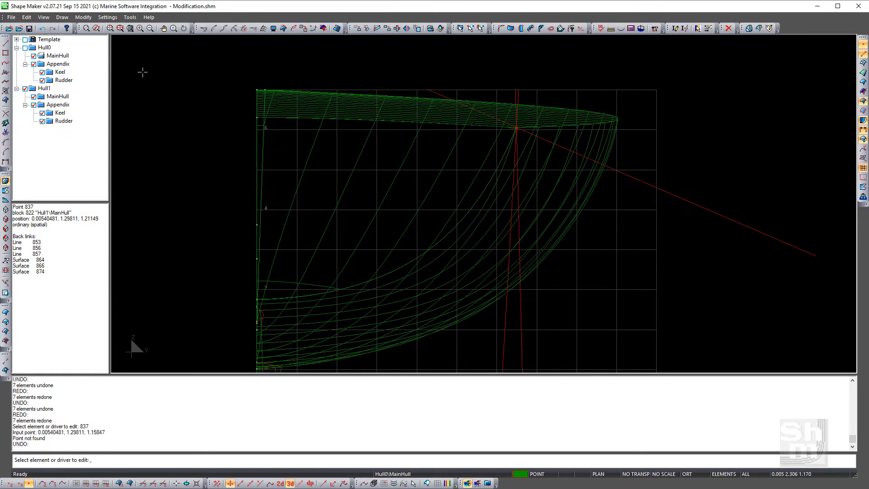
left_click(5, 248)
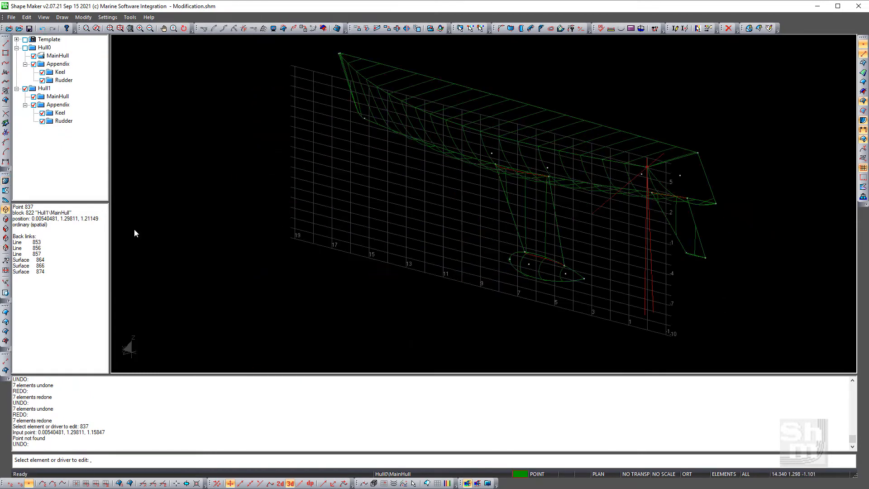
left_click(43, 30)
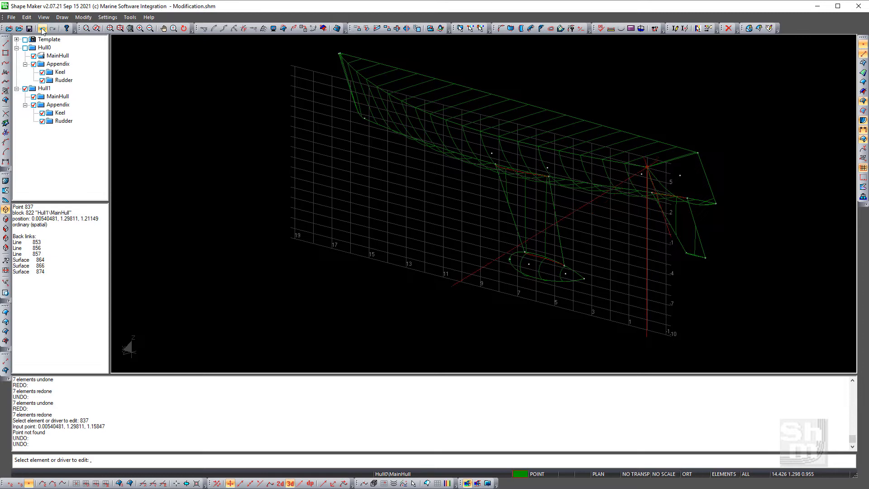
left_click(43, 30)
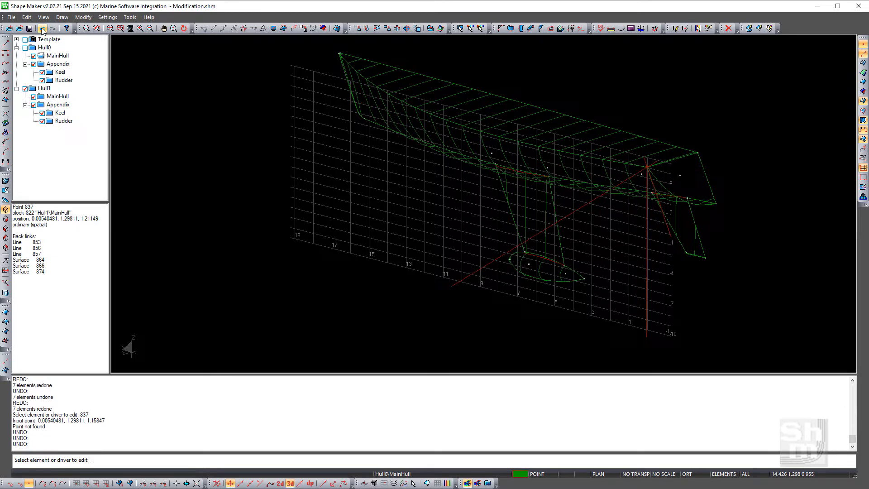
left_click(220, 107)
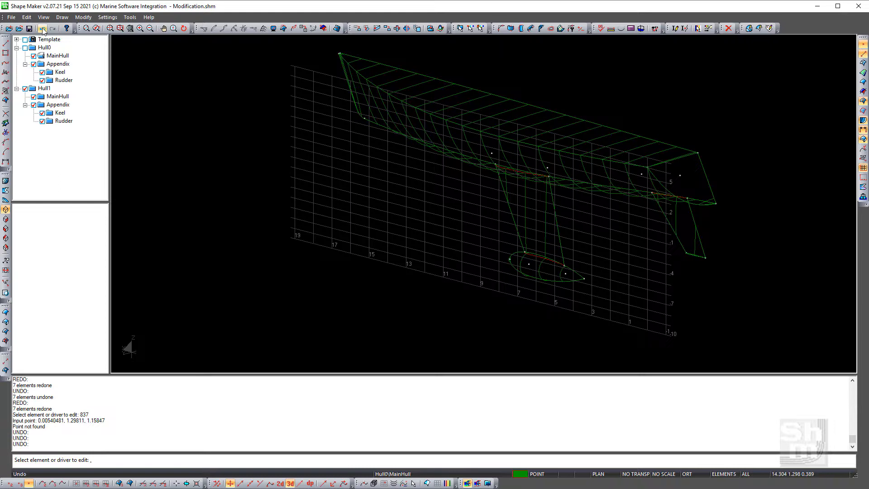
left_click(42, 30)
left_click(42, 30)
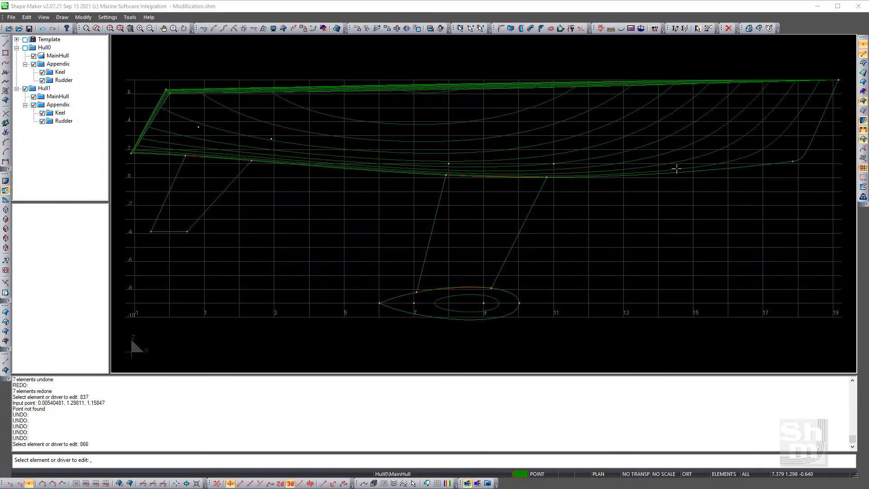
Open Hull1's main hull surface 866 for knot editing and examine its control net from several 3D angles and in plan view.
left_click(670, 135)
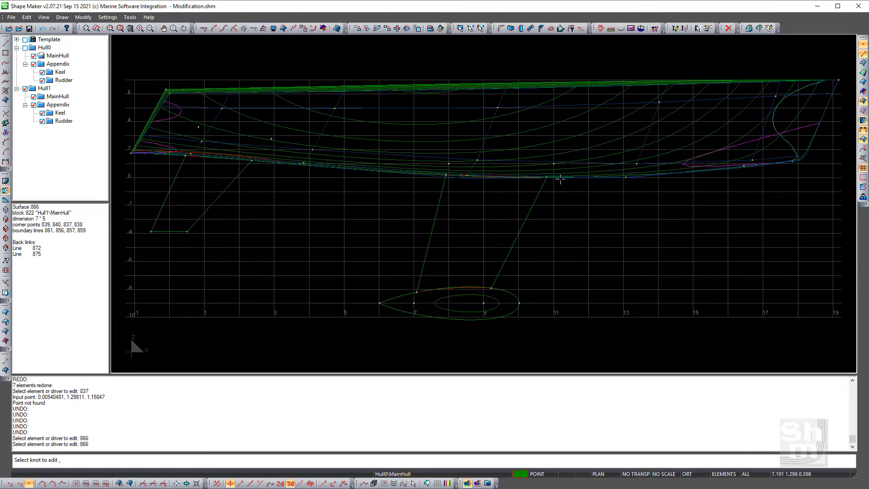
left_click(5, 251)
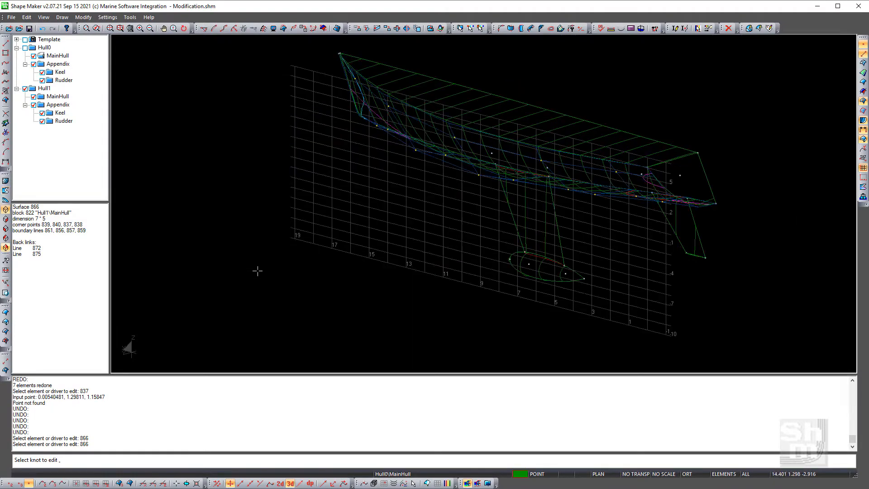
middle_click_drag(360, 266, 686, 144)
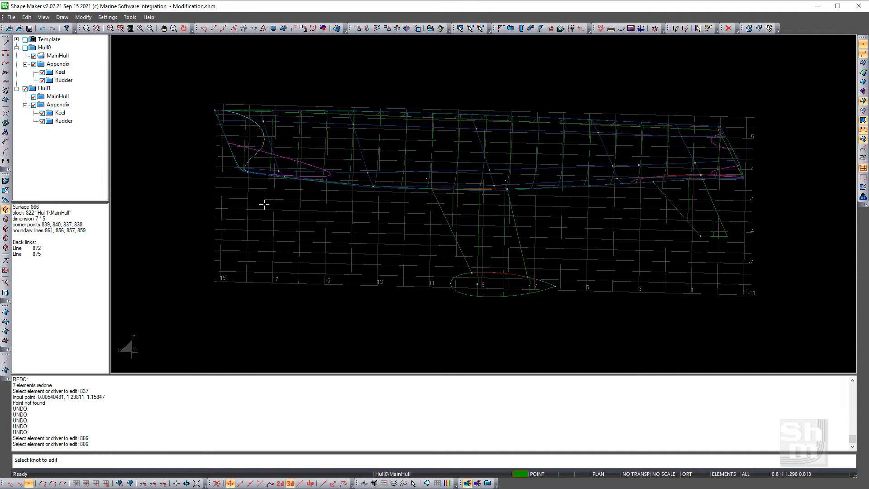
middle_click_drag(298, 192, 584, 155)
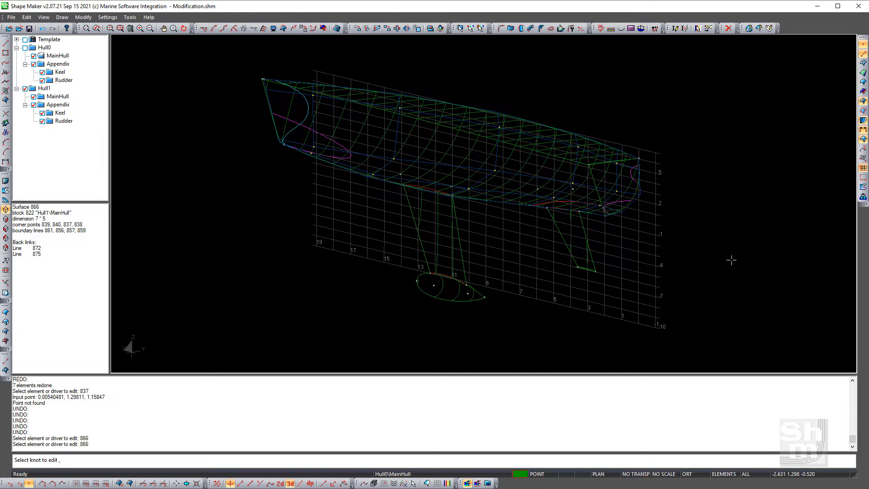
left_click(5, 200)
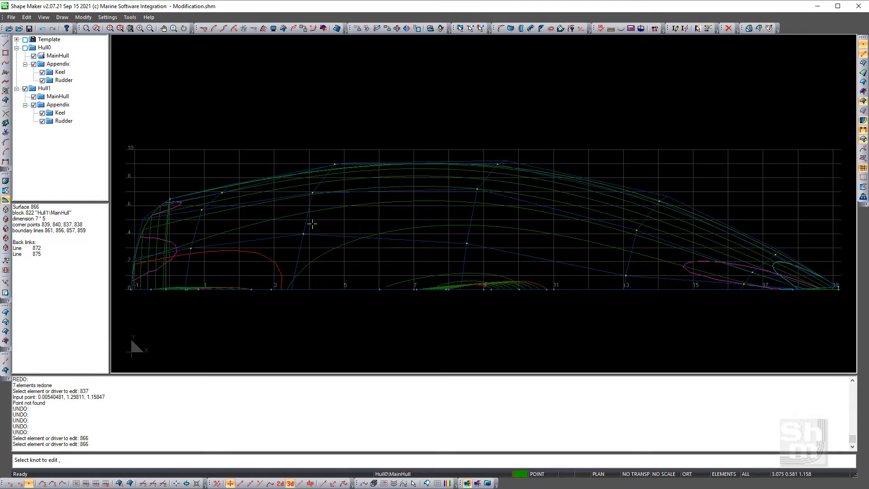
middle_click_drag(312, 224, 581, 205)
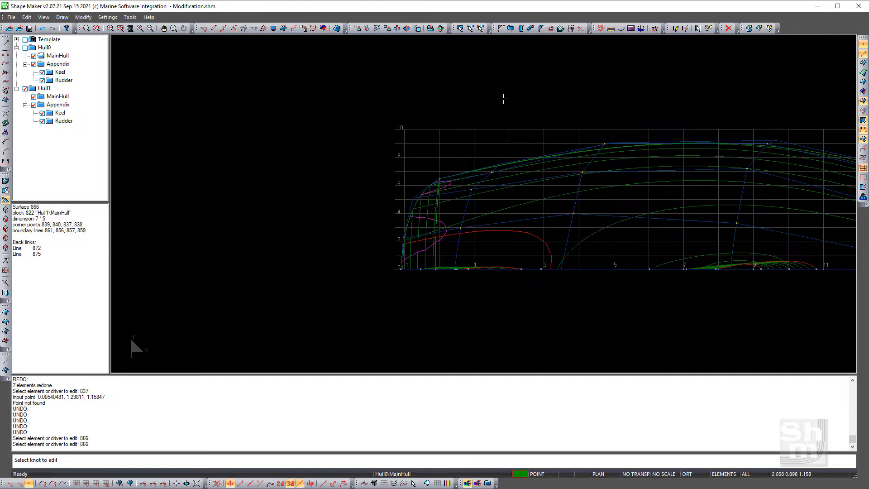
Nudge surface 866's aft knot near the deck edge outward in plan view in small increments to Y about 1.387.
left_click(491, 171)
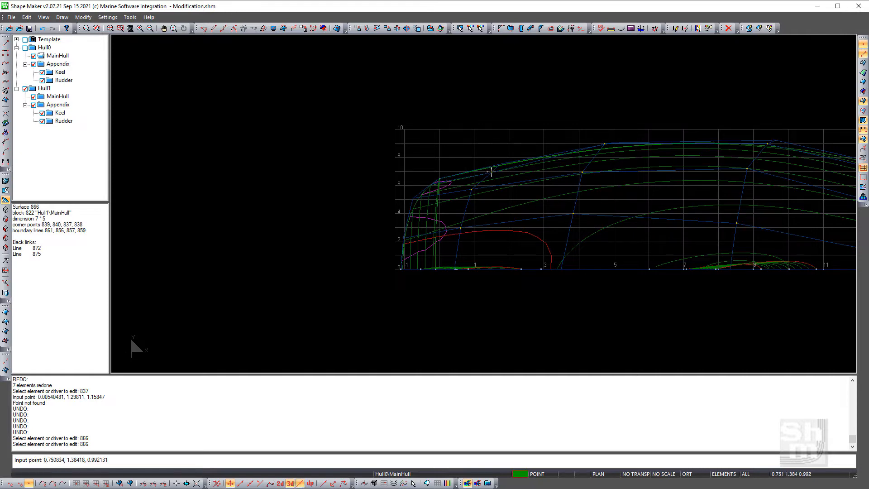
left_click(492, 157)
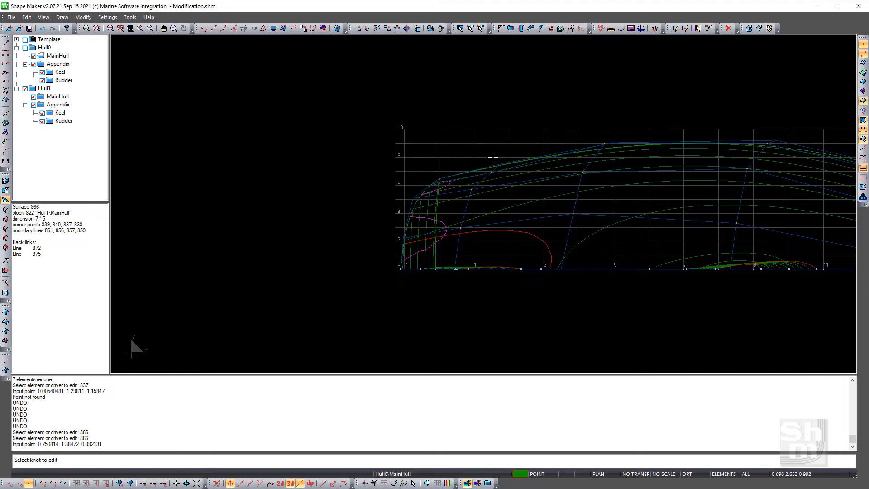
left_click(492, 172)
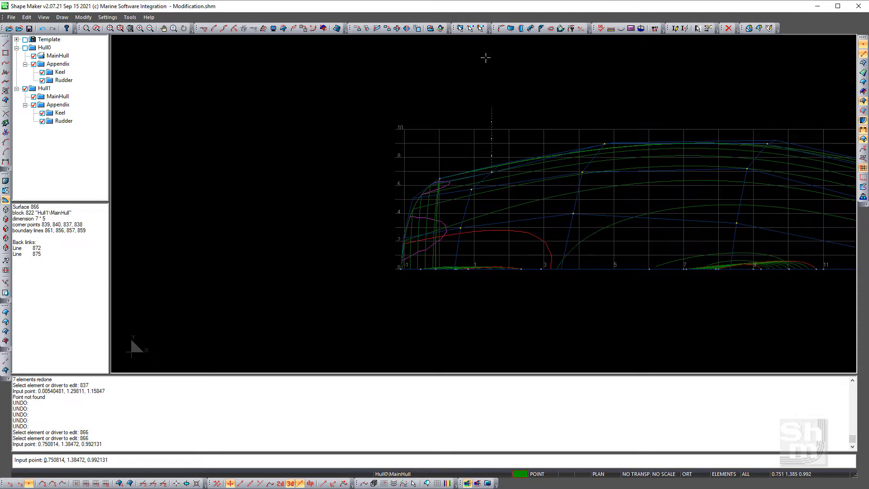
left_click(491, 171)
scroll(491, 163, "up", 2)
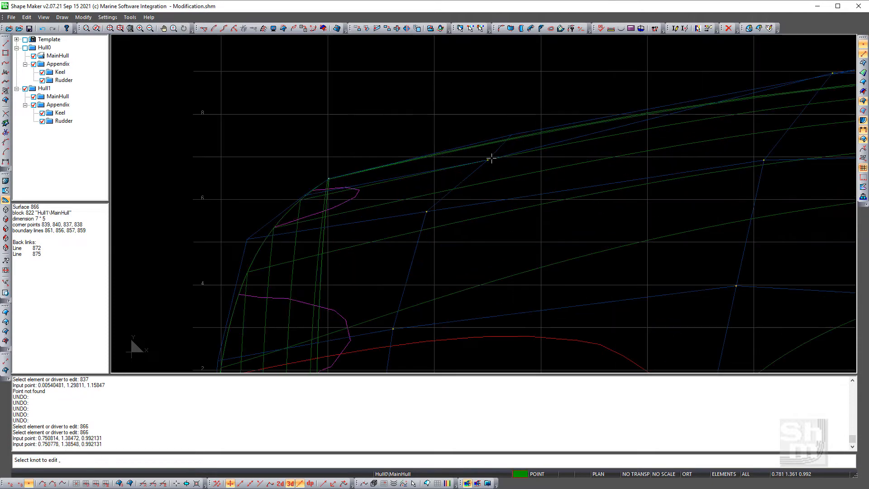
left_click(485, 160)
left_click(488, 98)
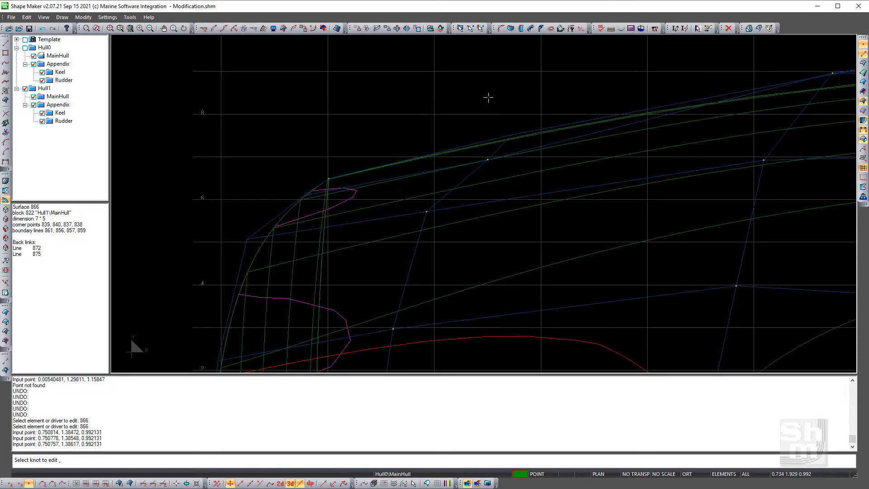
left_click(489, 161)
left_click(484, 55)
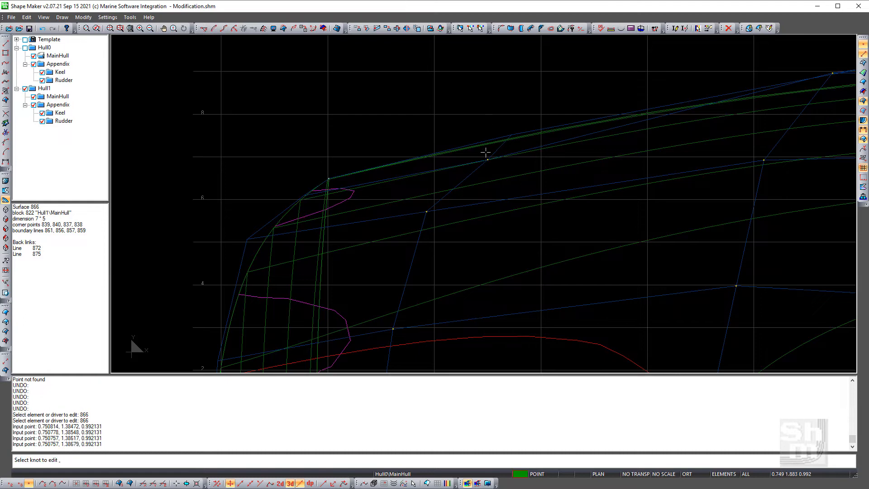
Fine-tune surface 866 just aft of that knot with repeated small outward pulls, finishing at about X 0.555, Y 1.320, Z 0.936.
left_click(454, 173)
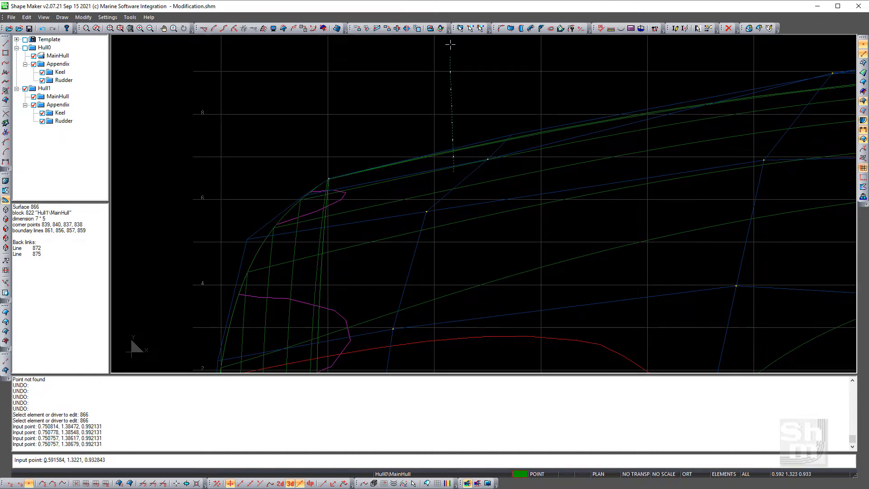
left_click(449, 153)
left_click(447, 175)
left_click(458, 160)
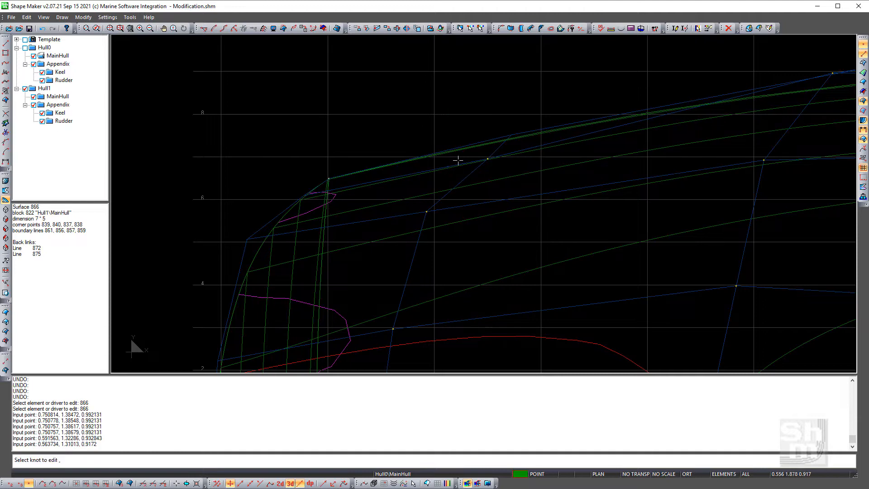
left_click(451, 173)
left_click(444, 150)
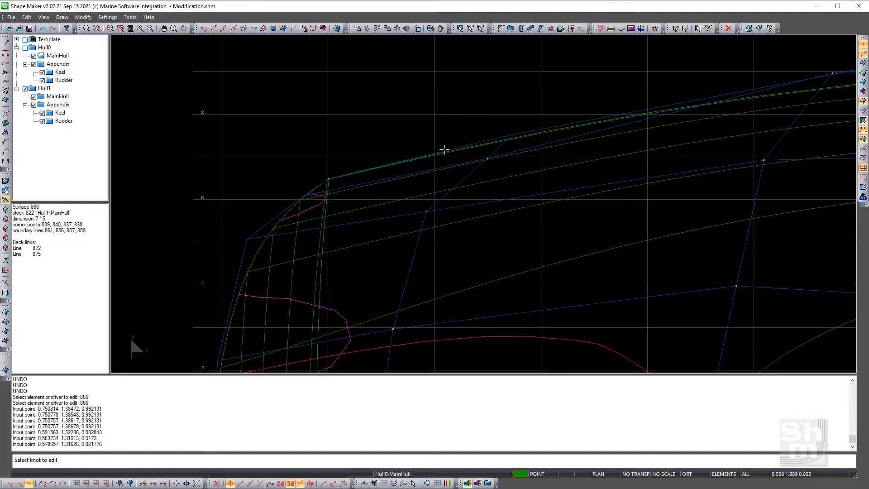
left_click(451, 174)
left_click(438, 46)
left_click(446, 175)
left_click(439, 48)
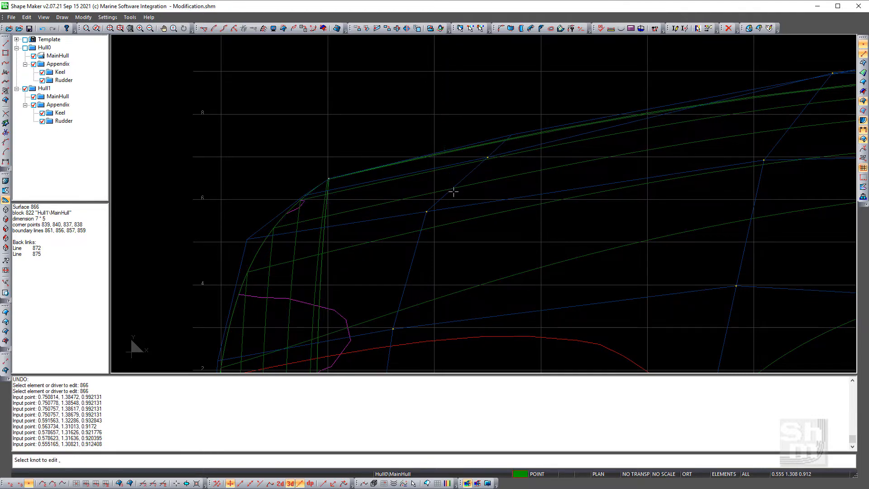
left_click(446, 168)
left_click(439, 46)
Nudge surface 866's forward knot beside the centreline, at X about 8.2, outward in plan view to Y about 0.096.
scroll(456, 184, "down", 2)
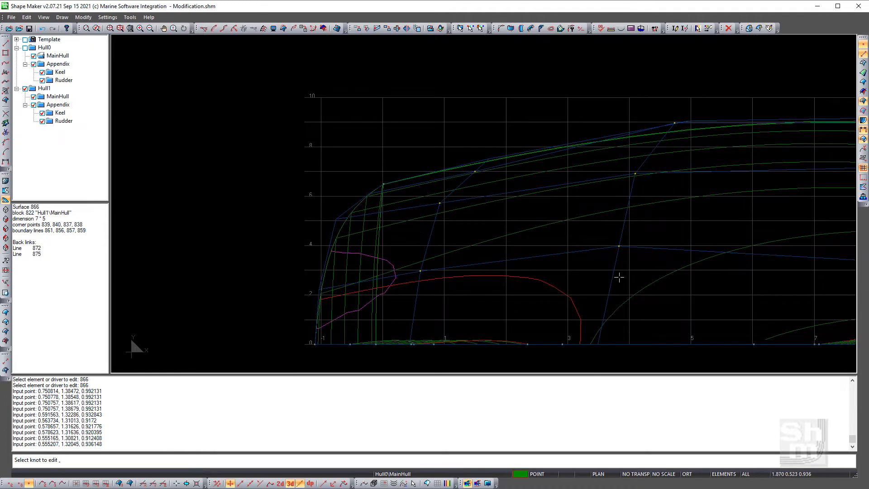
scroll(466, 258, "down", 3)
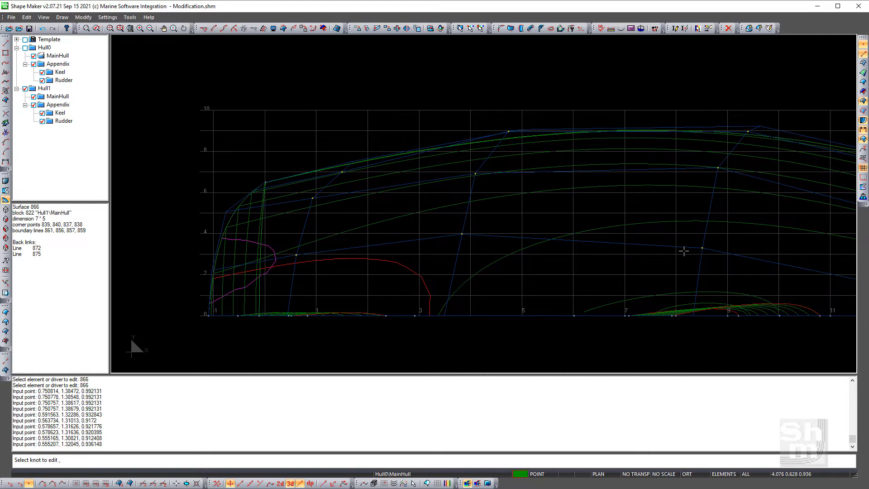
mouse_move(683, 250)
middle_mouse_down()
mouse_move(498, 237)
mouse_move(194, 179)
middle_mouse_up()
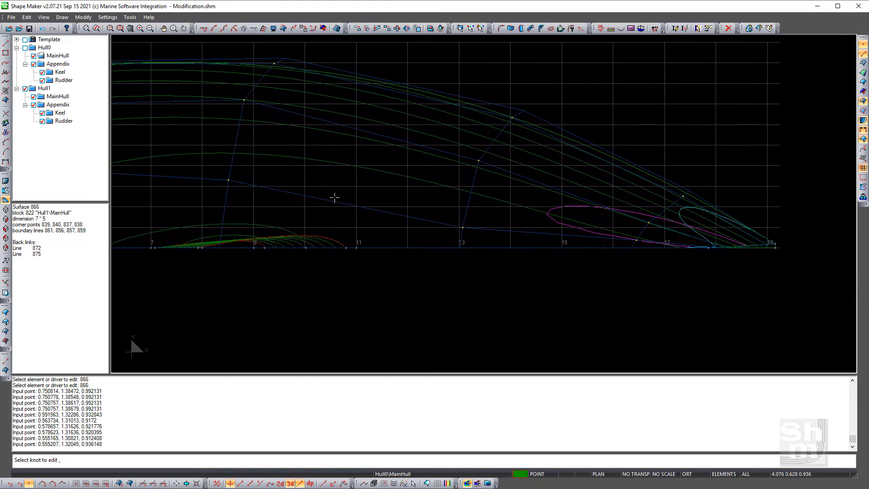
scroll(630, 244, "up", 2)
left_click(638, 243)
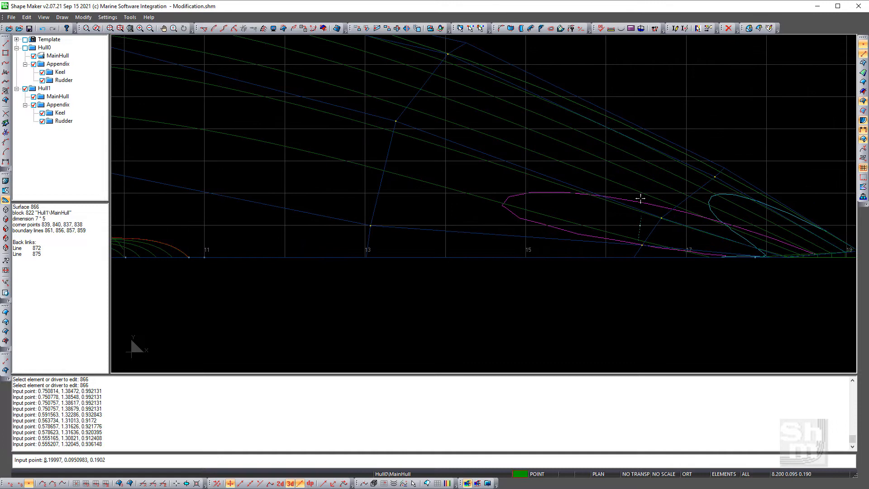
left_click(636, 173)
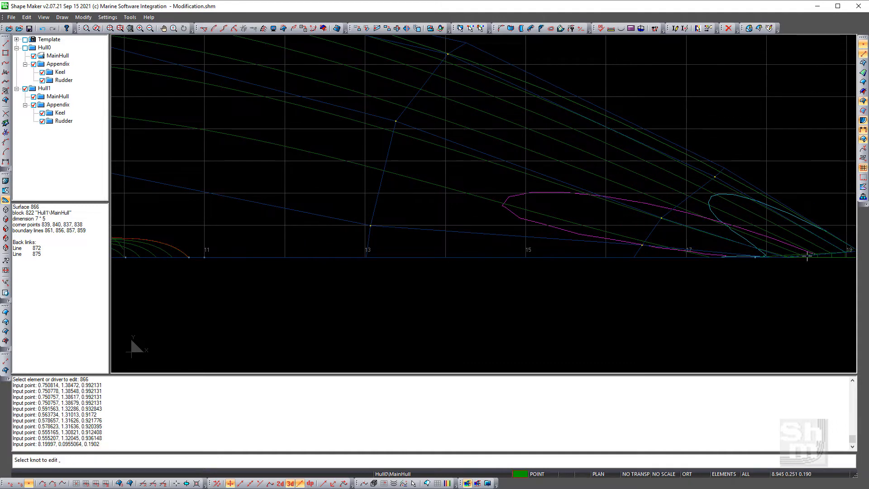
Adjust surface 866's upper bow knot, at X about 8.68, in the body view to Y about 0.501.
middle_click_drag(733, 247, 638, 251)
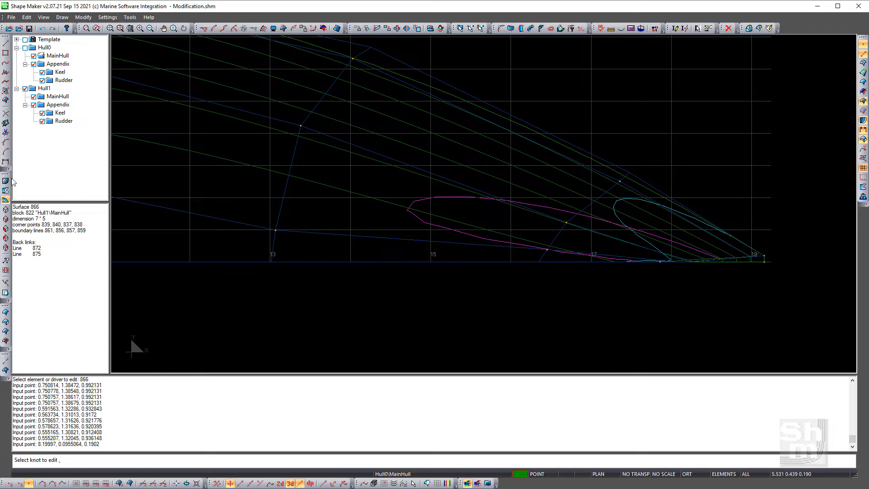
scroll(230, 203, "down", 3)
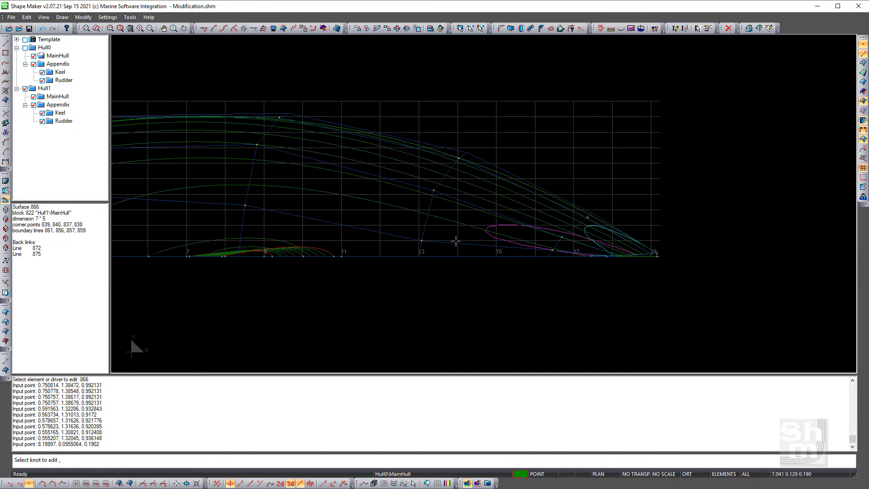
left_click(86, 28)
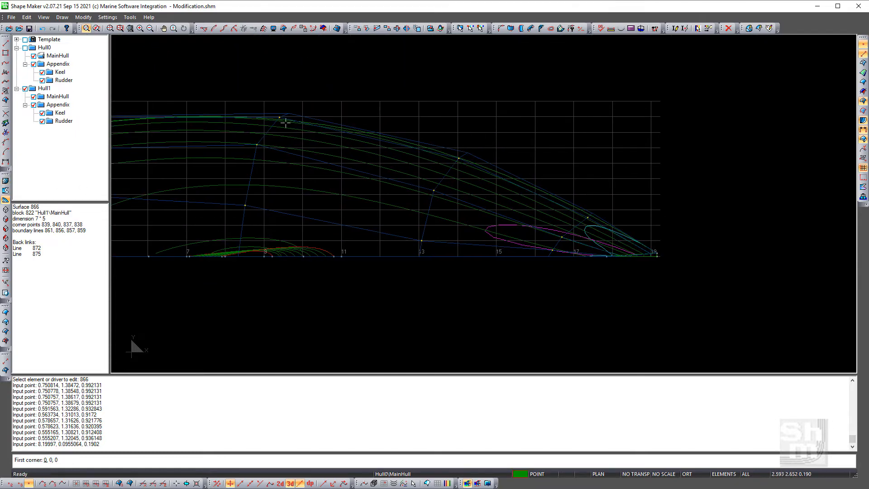
left_click(232, 104)
left_click(669, 271)
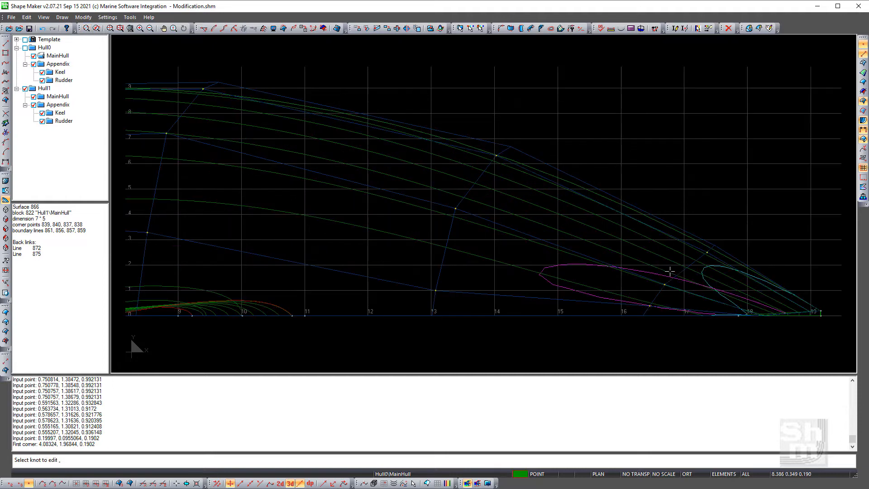
left_click(6, 181)
scroll(436, 122, "up", 5)
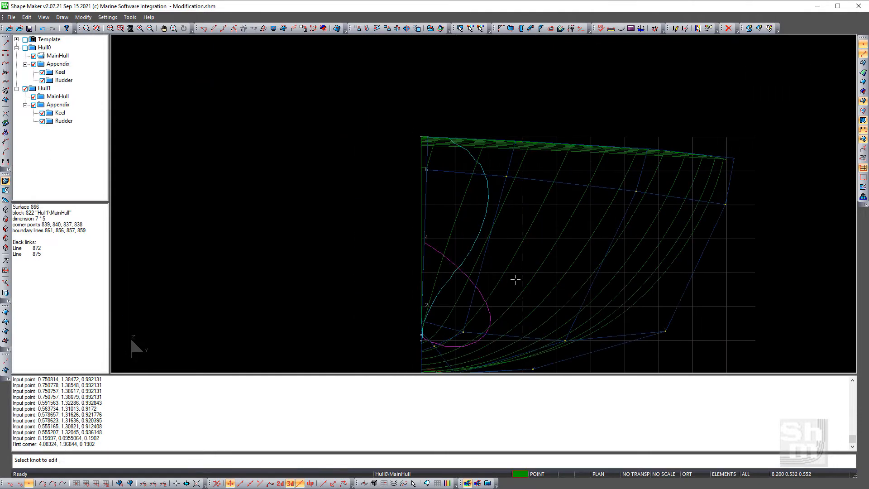
scroll(484, 201, "up", 1)
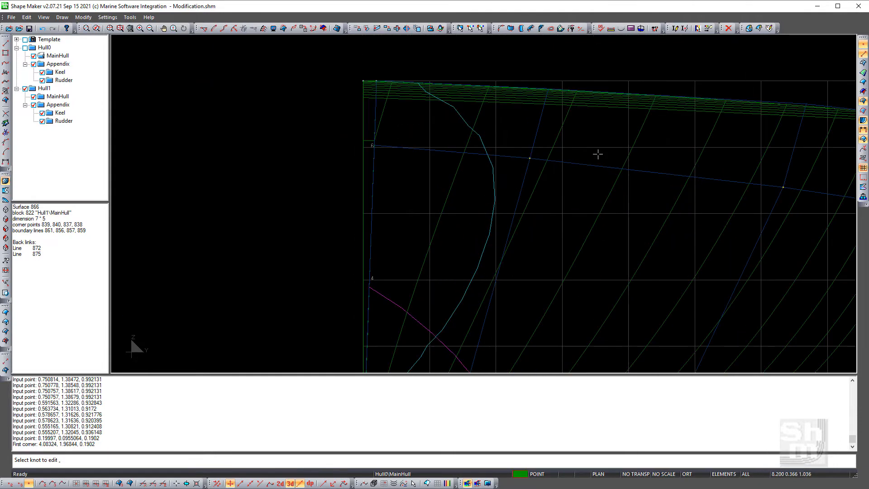
left_click(529, 158)
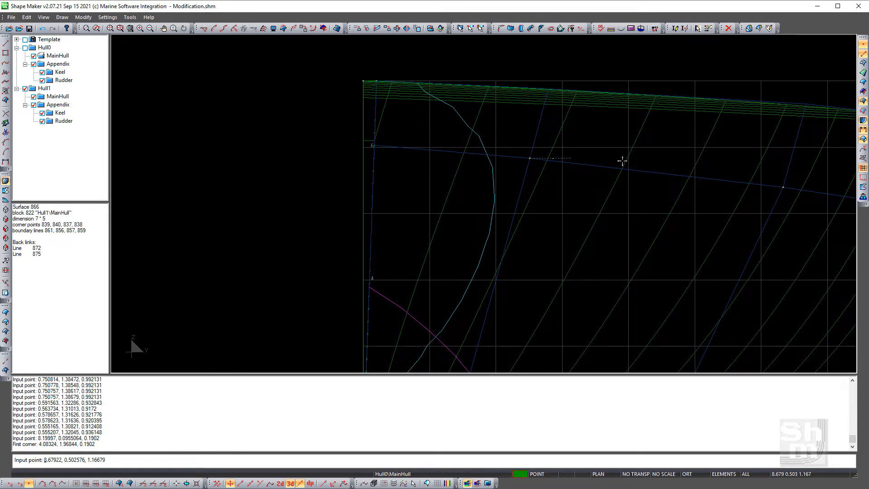
left_click(601, 158)
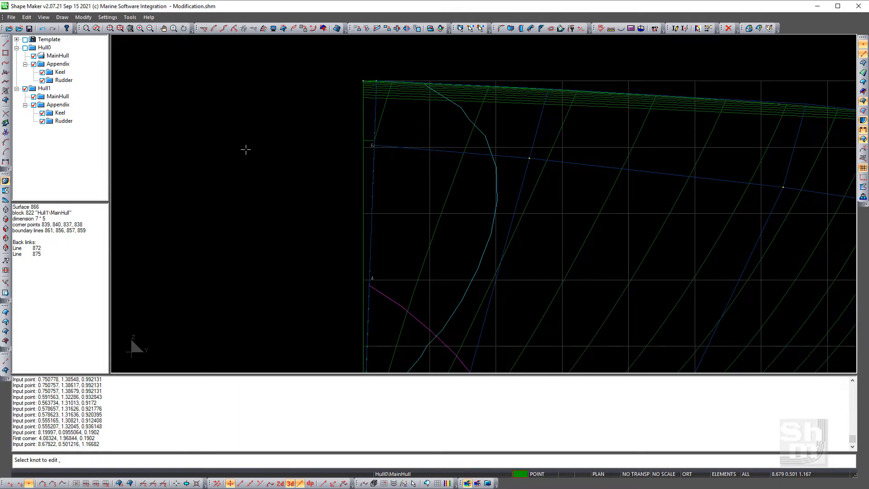
Nudge surface 866's upper bow knot slightly inboard in the body view with repeated small pulls along its control line.
left_click(514, 156)
left_click(214, 134)
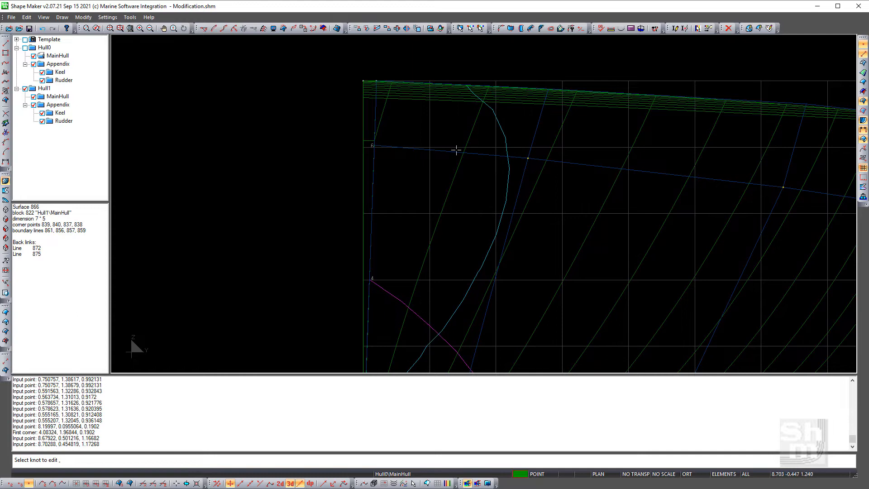
left_click(508, 154)
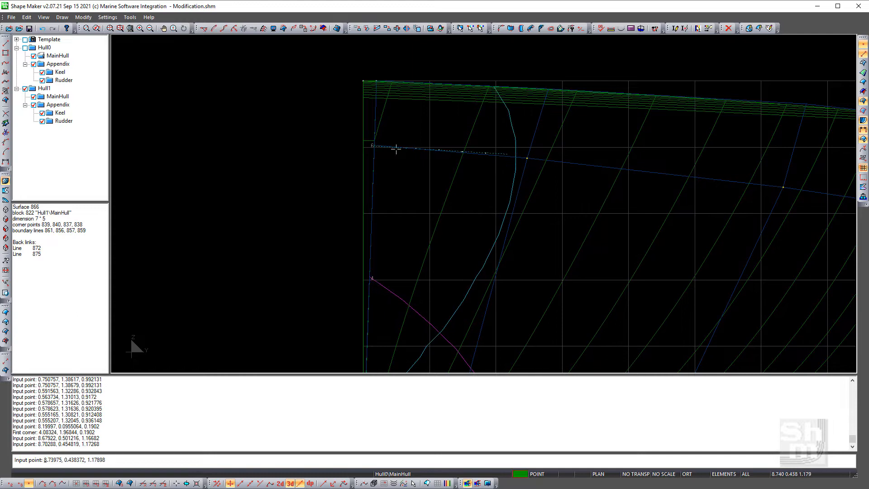
left_click(497, 154)
Nudge surface 866's next upper knot aft, at X about 6.8, inboard in the body view in three small increments.
left_click(773, 181)
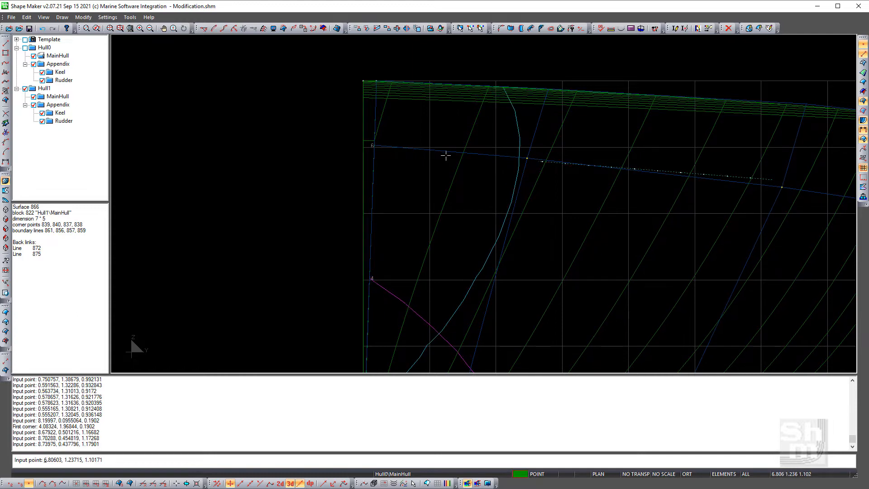
left_click(283, 142)
left_click(771, 179)
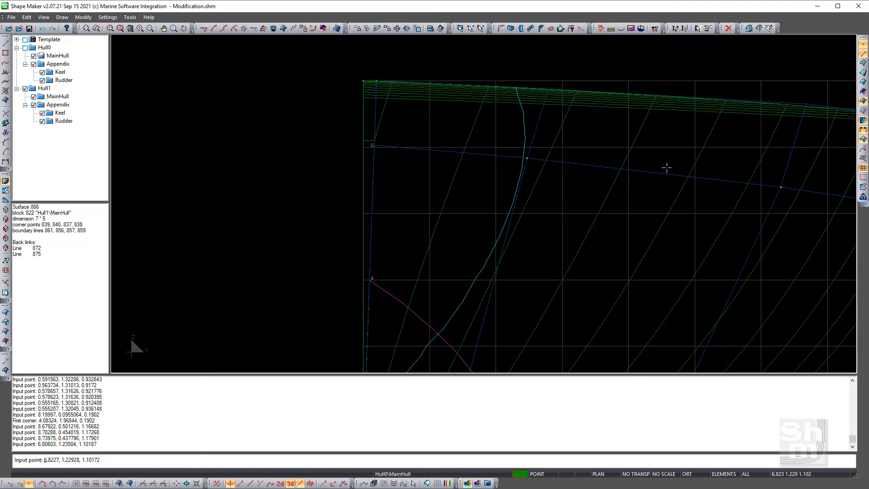
left_click(261, 141)
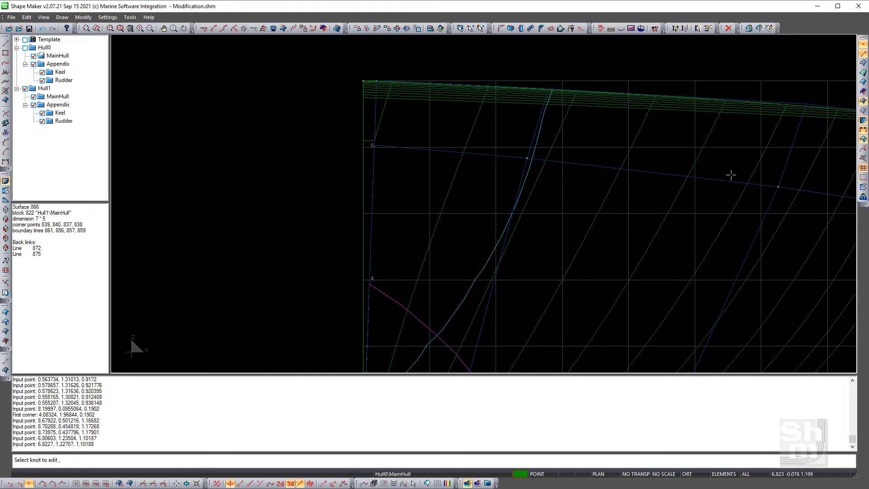
left_click(768, 180)
left_click(640, 187)
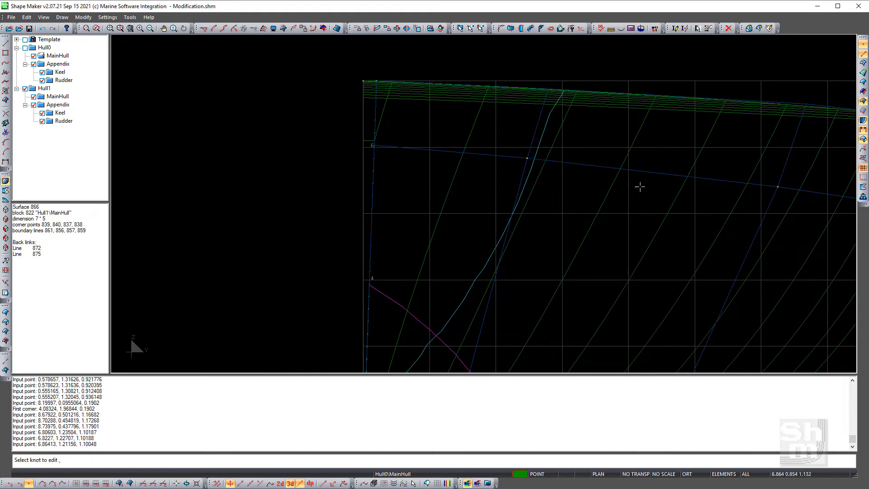
Pull surface 866's lower bow knot beside the stem foot inboard in the body view in several small increments.
scroll(627, 199, "down", 2)
middle_click_drag(627, 226, 629, 125)
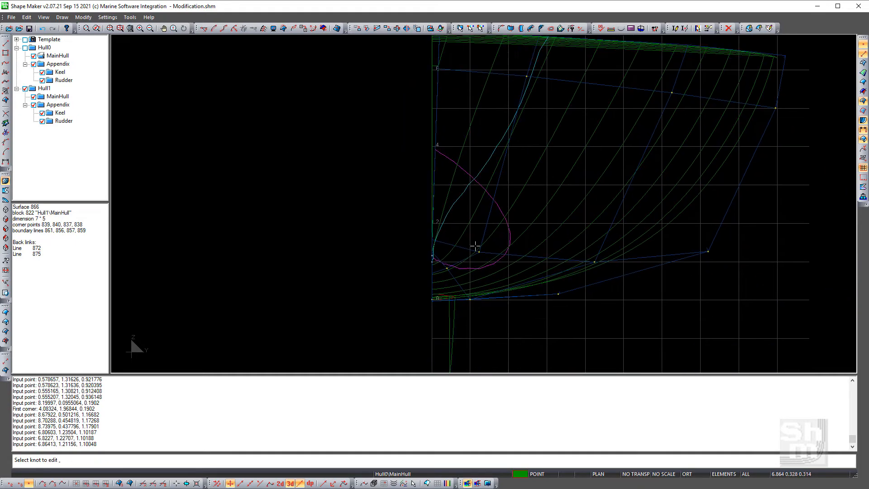
left_click(344, 240)
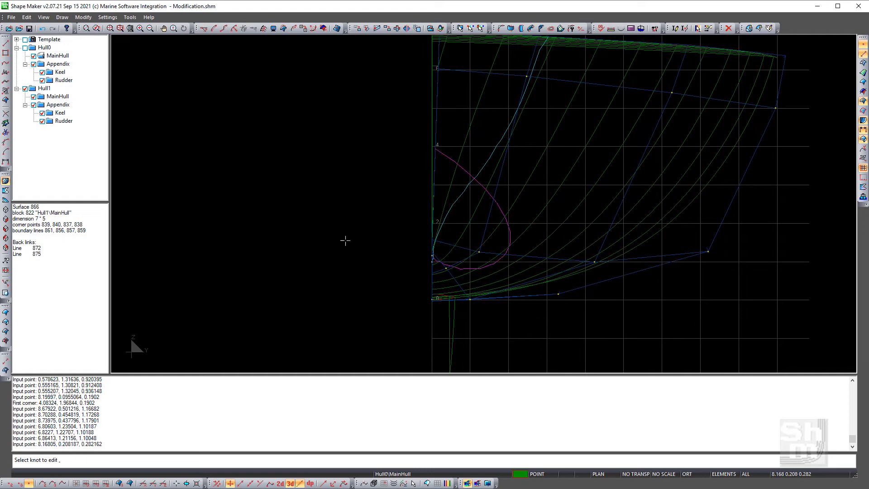
left_click(450, 244)
left_click(398, 238)
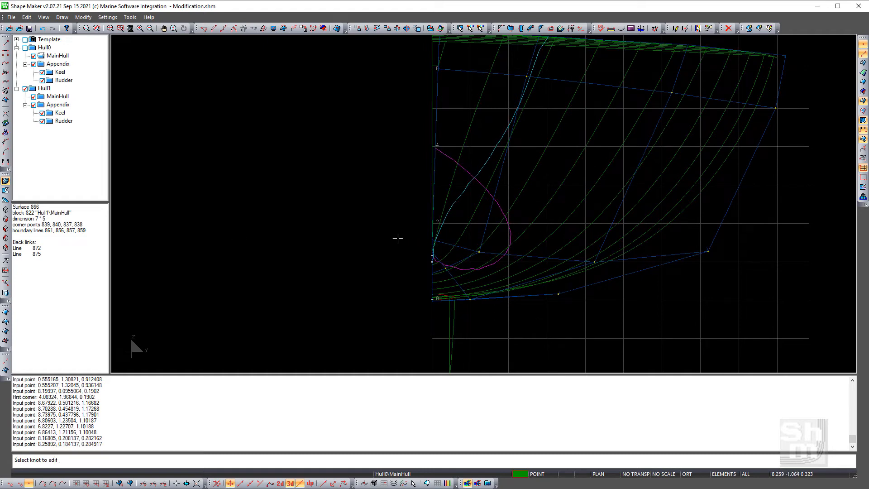
left_click(469, 247)
left_click(315, 232)
left_click(461, 246)
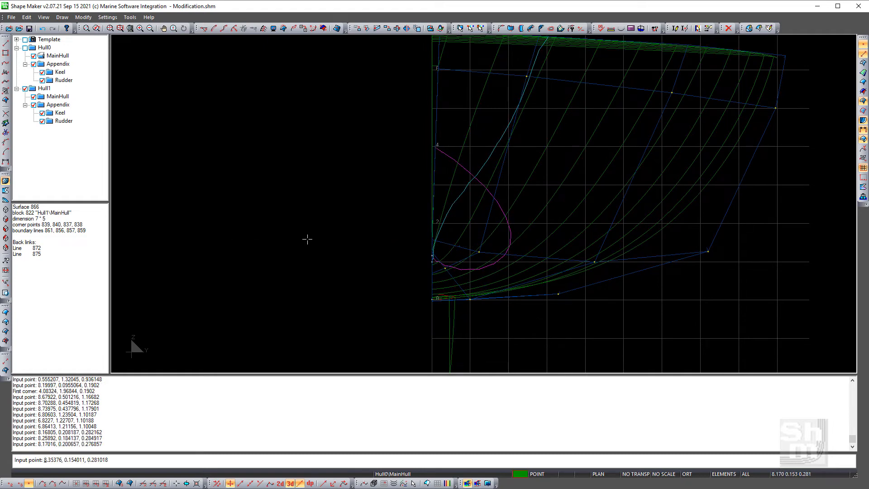
left_click(330, 240)
scroll(422, 284, "up", 2)
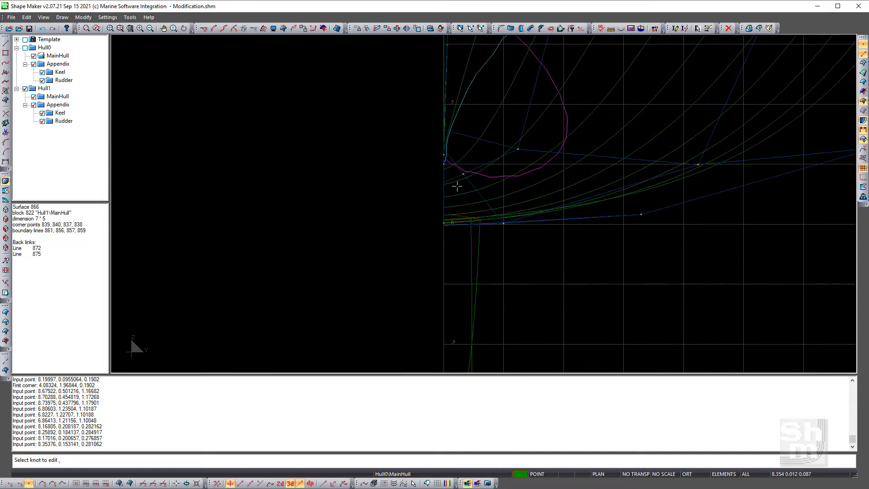
Lower the knot beside the stem foot slightly, and fine-tune it with three more small inboard pulls.
left_click(453, 174)
left_click(449, 337)
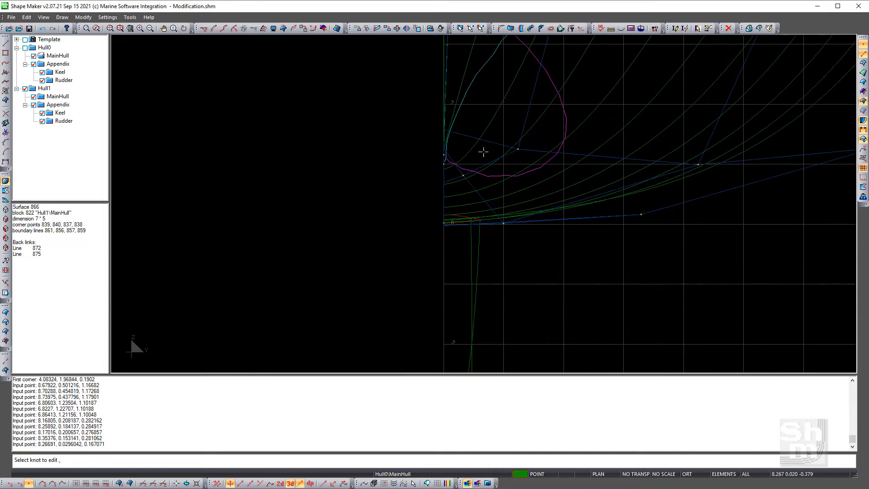
left_click(500, 147)
left_click(195, 105)
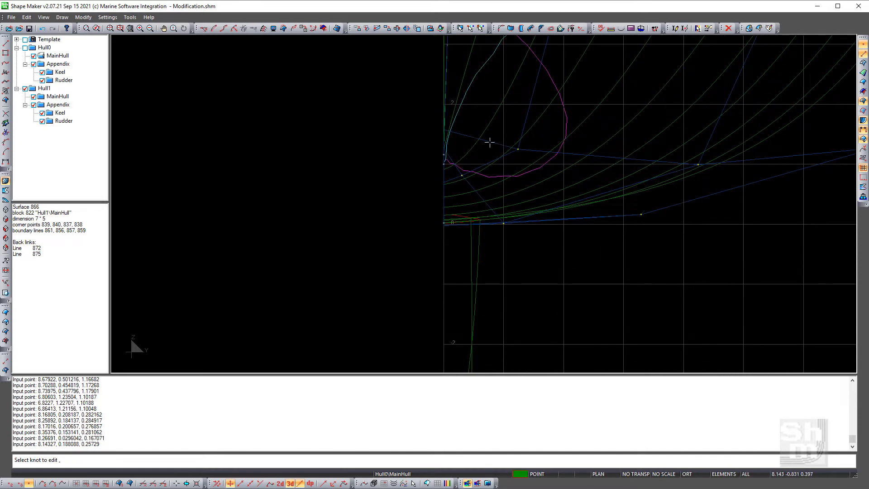
left_click(469, 140)
left_click(182, 105)
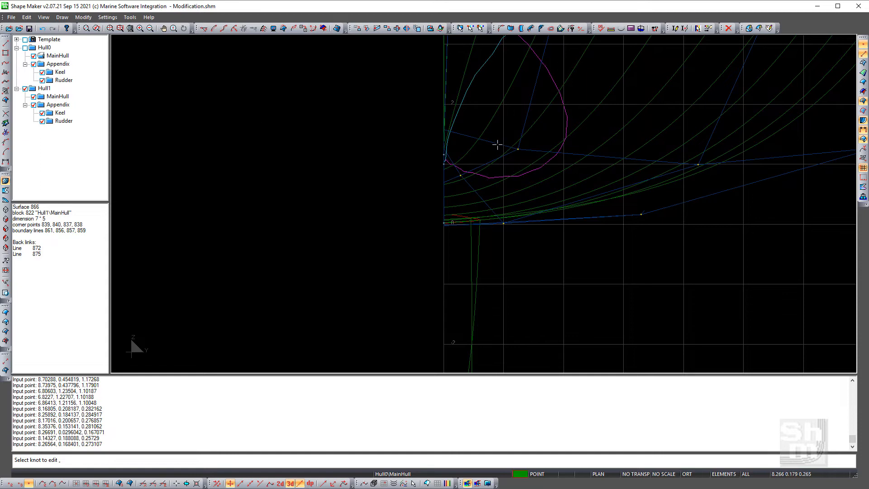
left_click(497, 144)
left_click(178, 112)
Fair the two lower bow knots of surface 866 near the centreline with three further slight inboard and upward pulls.
left_click(520, 123)
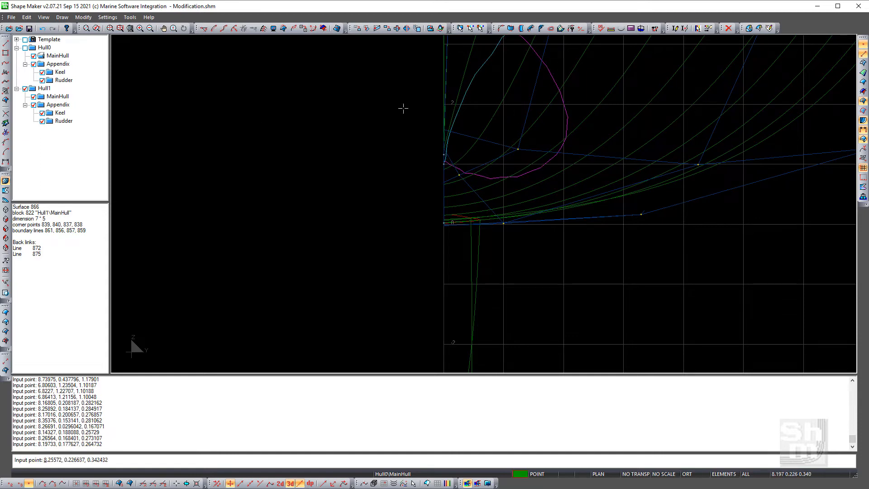
left_click(235, 90)
left_click(512, 132)
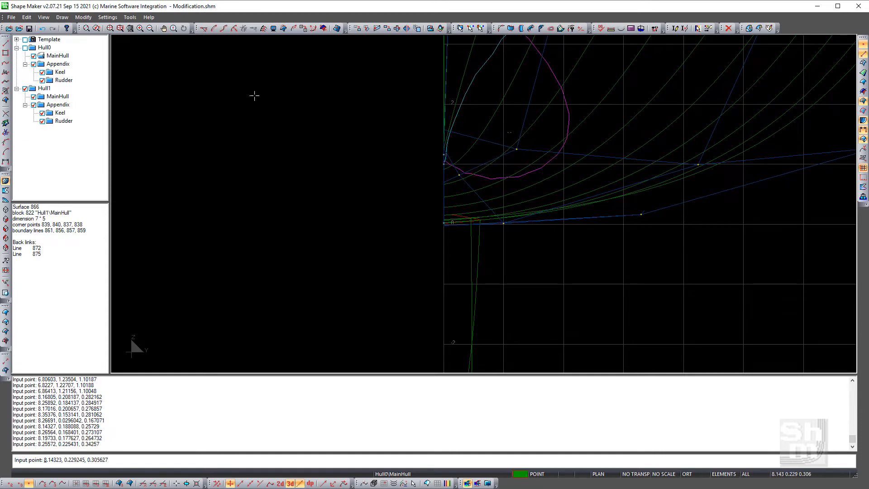
left_click(199, 89)
left_click(497, 129)
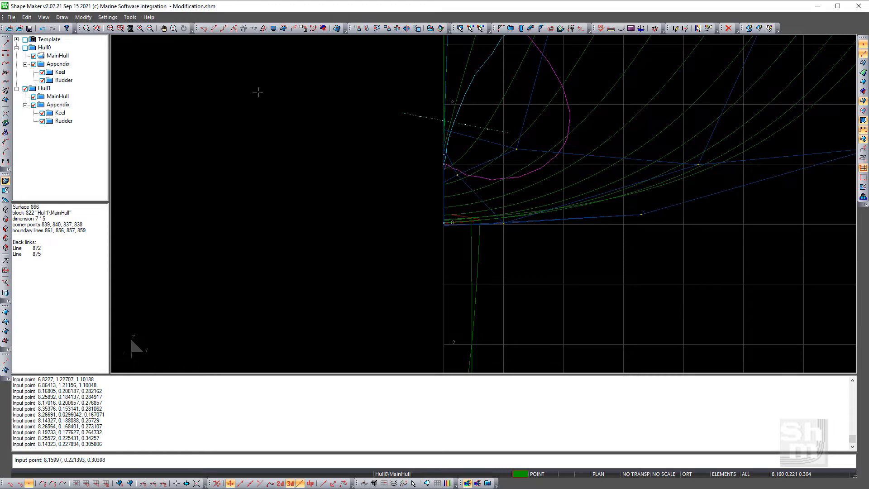
left_click(175, 96)
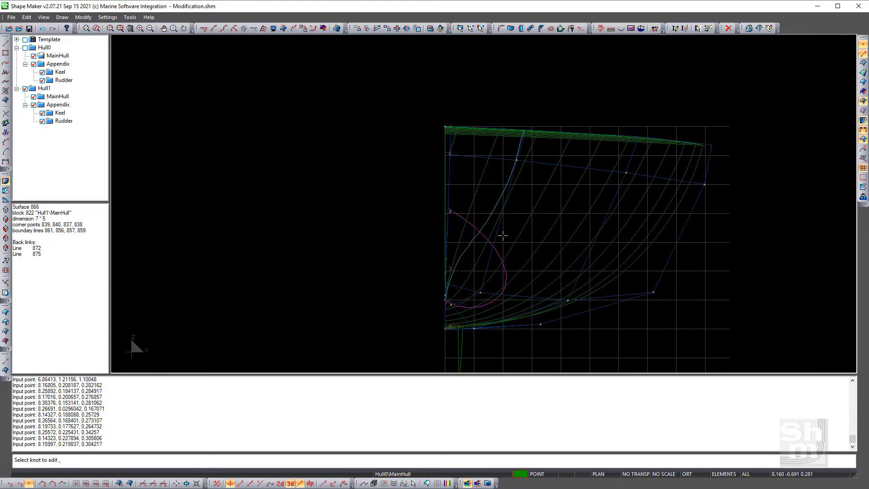
Readjust surface 866's upper bow knot and the next upper knot aft in the body view, and finish the surface edit.
left_click(530, 157)
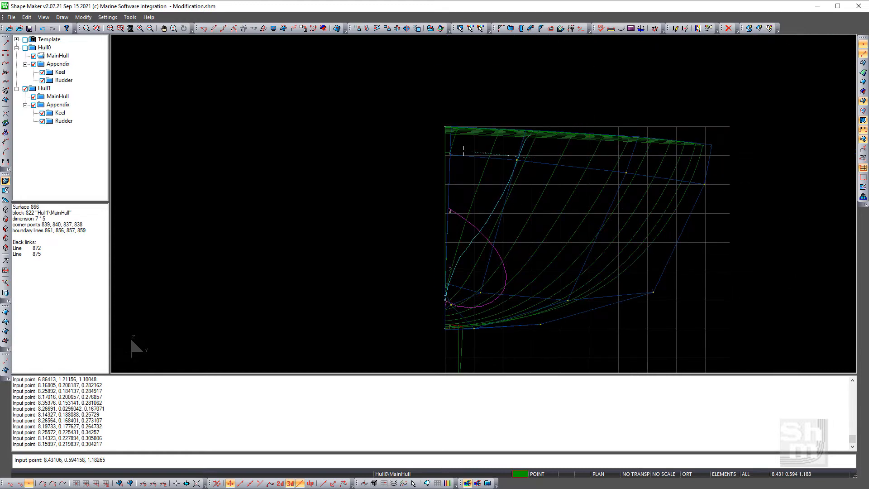
left_click(501, 151)
left_click(582, 166)
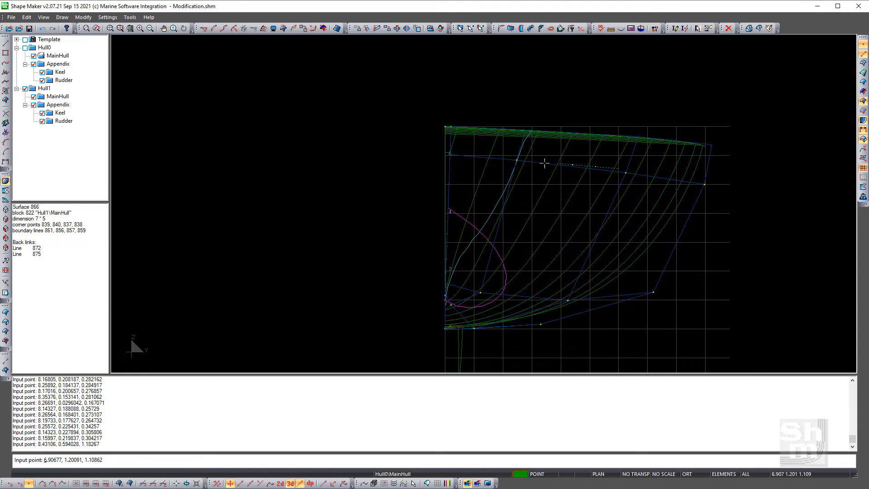
left_click(544, 163)
left_click(521, 161)
left_click(556, 177)
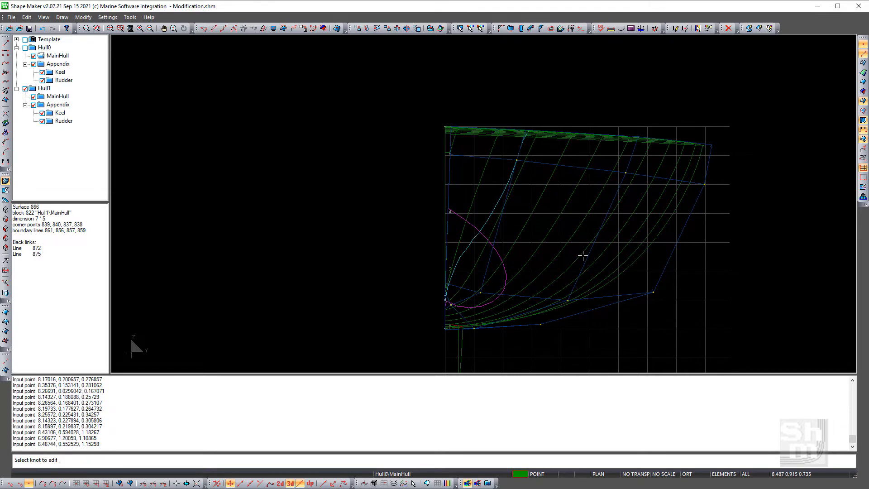
middle_click_drag(582, 254, 559, 184)
right_click(698, 203)
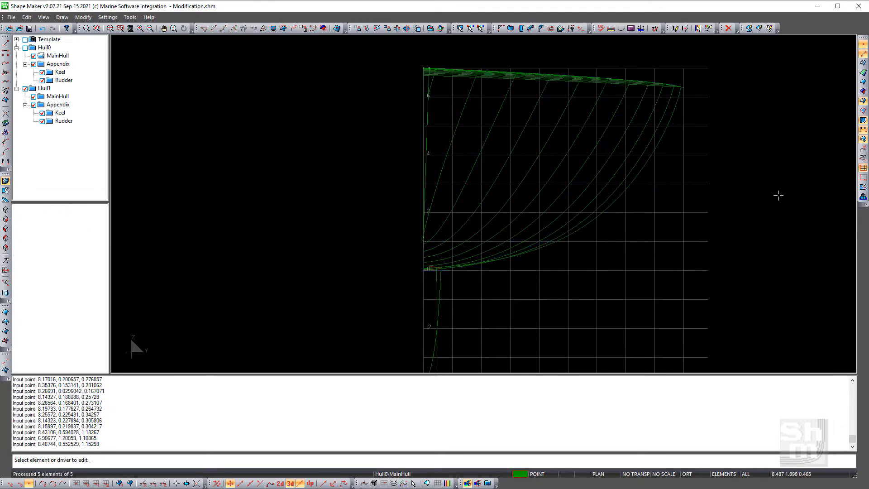
Examine the whole hull and surface 866's control net in a rotated isometric view without editing any knot.
left_click(6, 248)
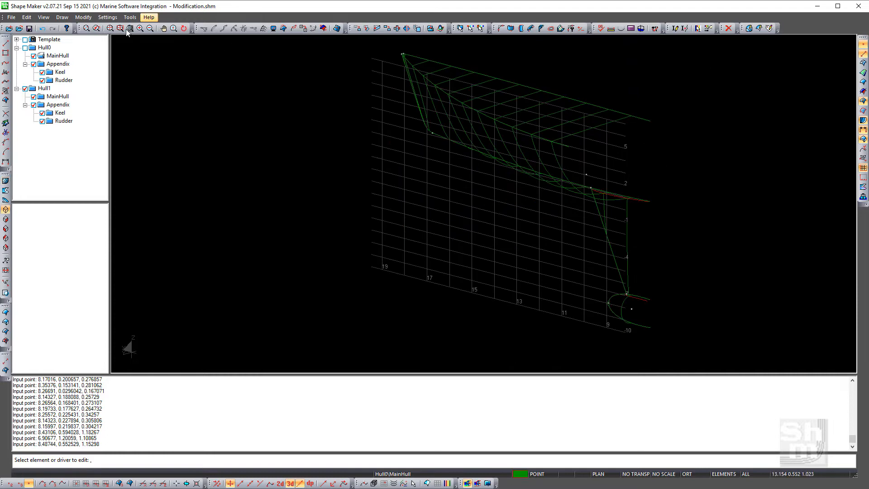
left_click(109, 30)
middle_click_drag(382, 198, 642, 92)
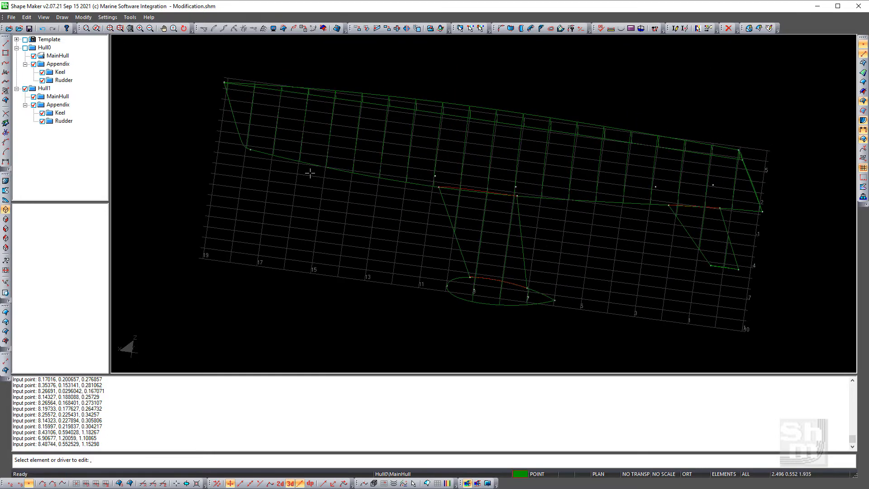
middle_click_drag(309, 174, 635, 147)
middle_click_drag(715, 201, 597, 179)
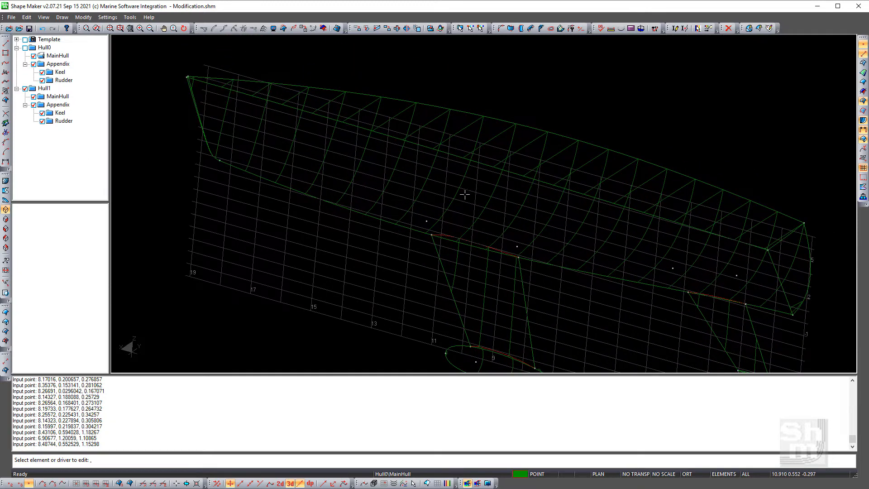
left_click(498, 231)
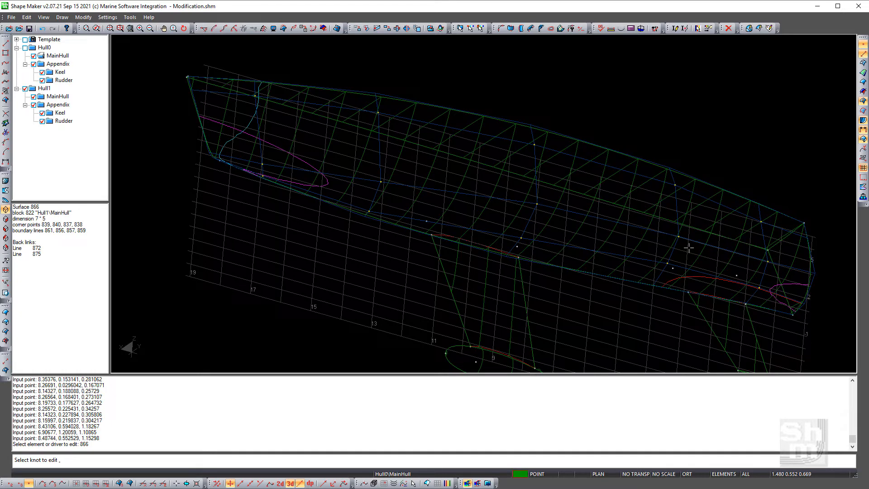
key("Escape")
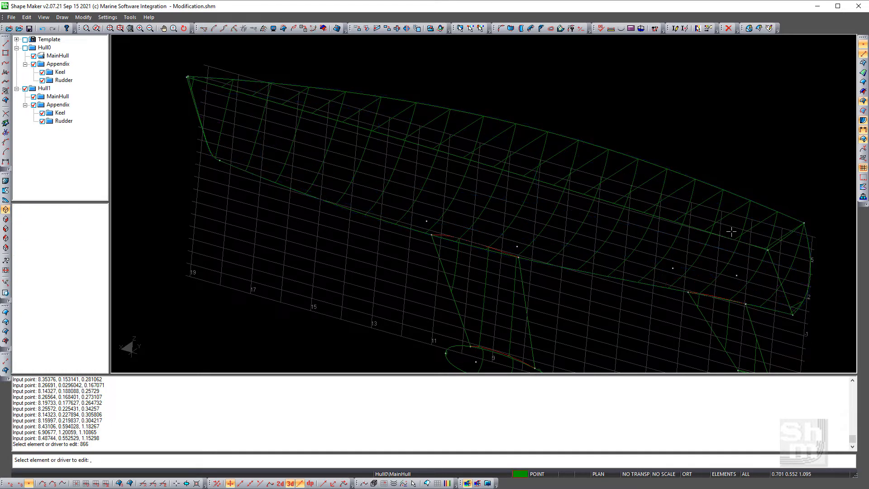
Inspect the hull in profile, plan and isometric views with section lines hidden and cutouts on lines and surfaces displayed.
left_click(6, 190)
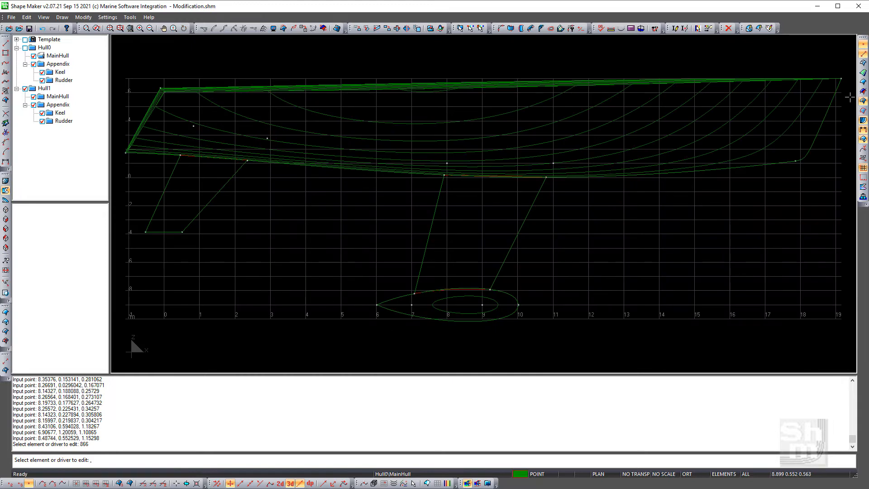
left_click(863, 121)
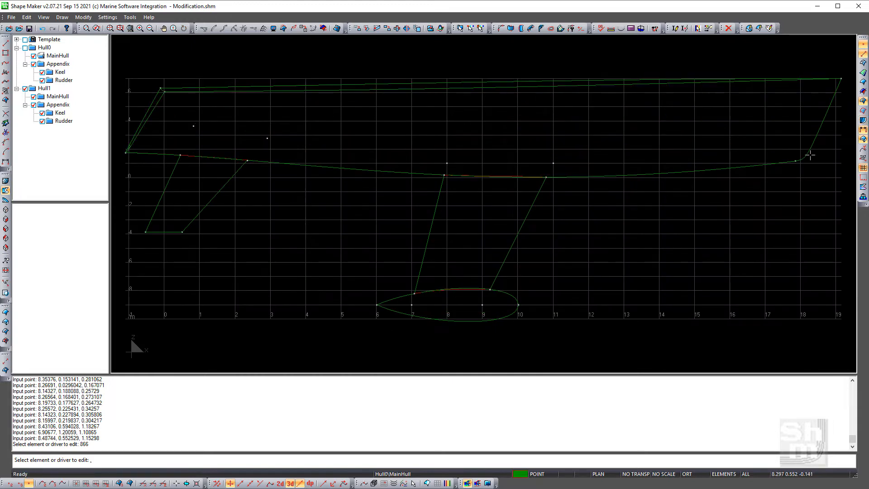
left_click(863, 112)
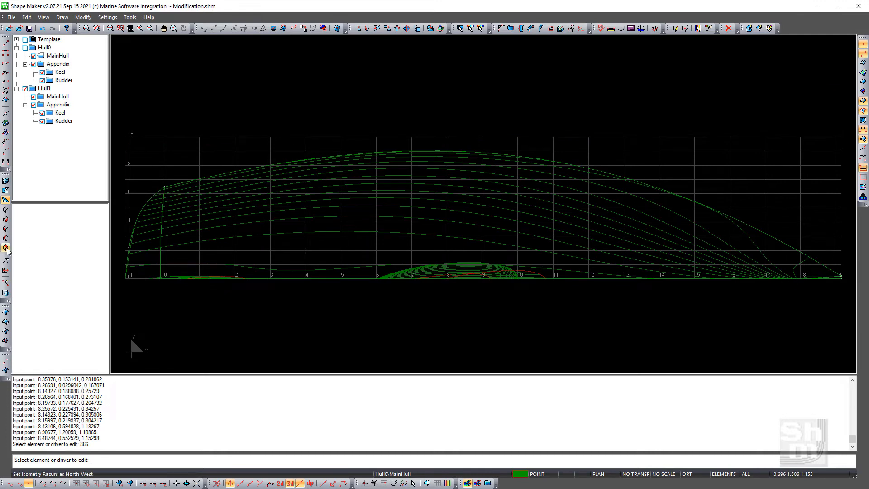
left_click(6, 209)
middle_click_drag(343, 272, 507, 100)
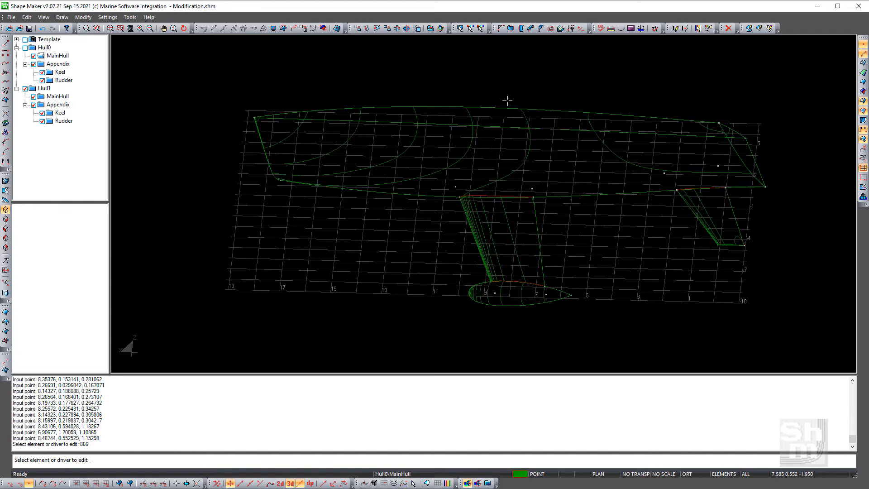
Show the hull's section lines in the isometric view and switch off the display of cutouts on lines and surfaces.
left_click(863, 120)
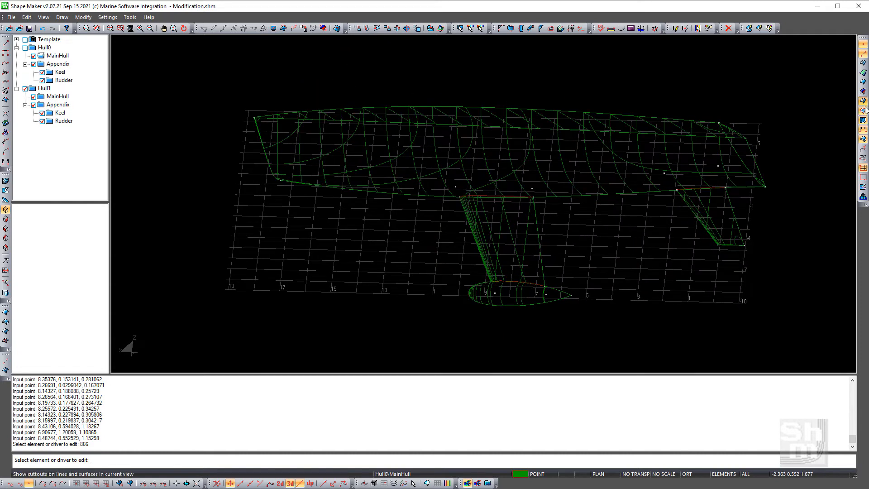
left_click(863, 111)
middle_click_drag(395, 158, 714, 136)
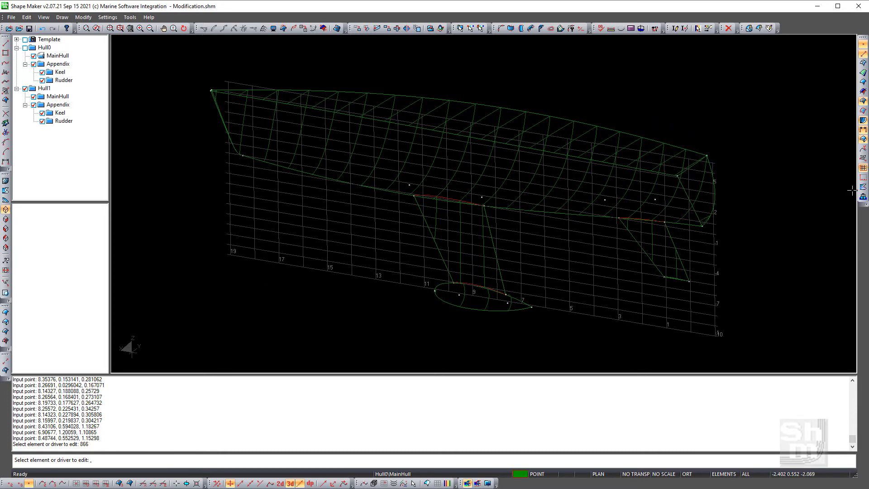
Display the surfaces shaded and inspect the modified hull, keel and rudder from the side and astern.
left_click(863, 83)
middle_click_drag(658, 210, 217, 234)
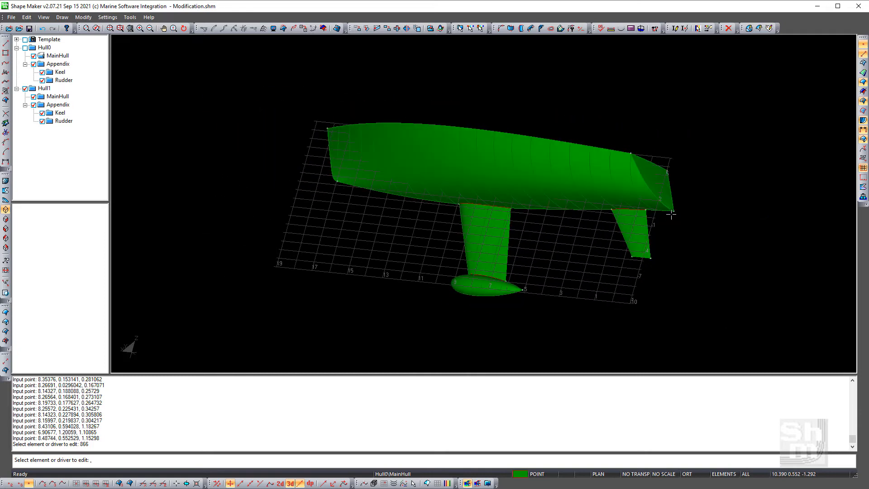
middle_click_drag(692, 199, 362, 242)
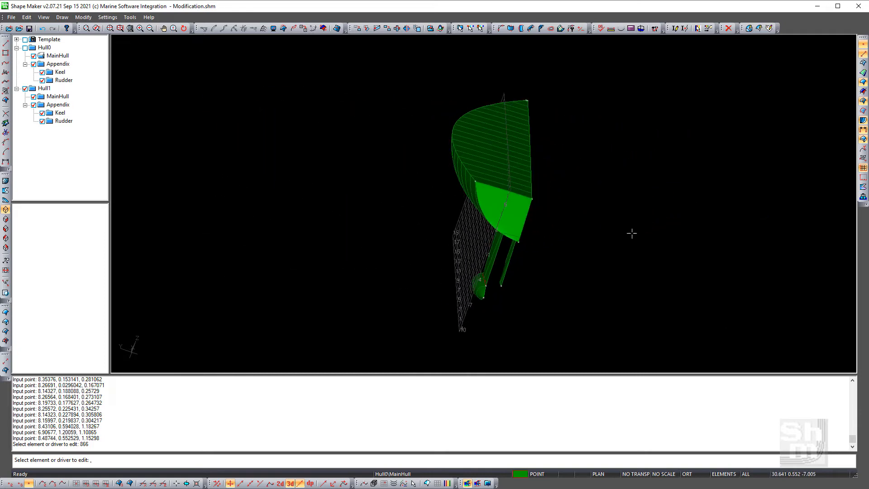
Switch to the profile view, turn off surface shading and show the Hull0 block together with Hull1.
middle_click_drag(601, 234, 403, 225)
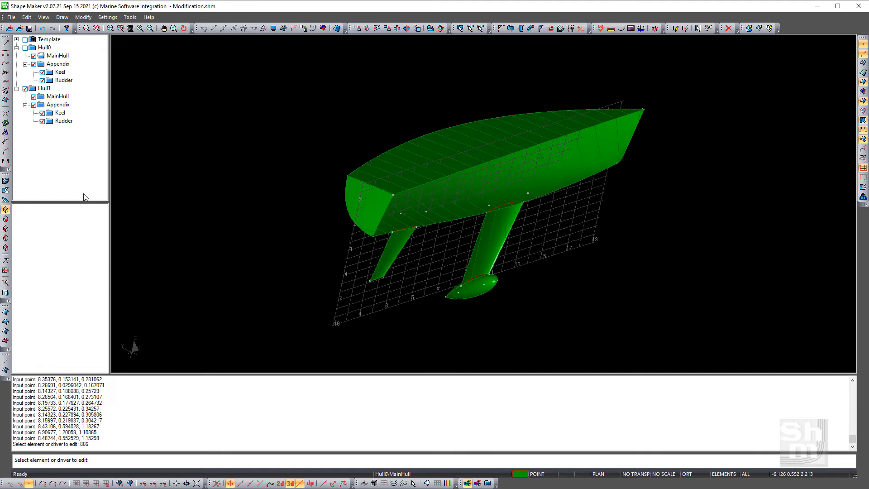
left_click(5, 190)
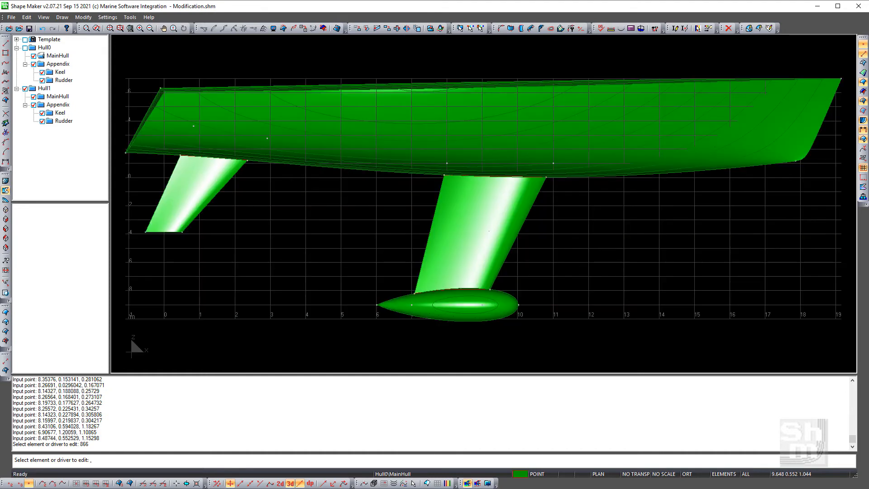
left_click(863, 83)
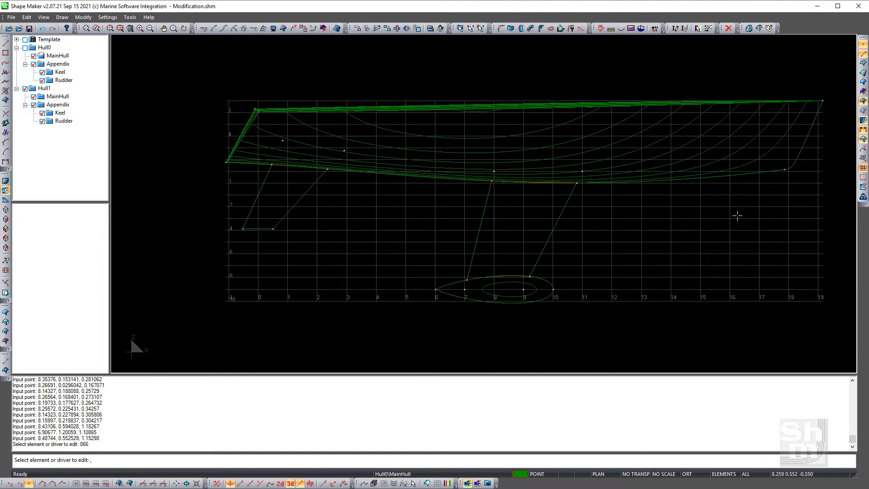
left_click(25, 48)
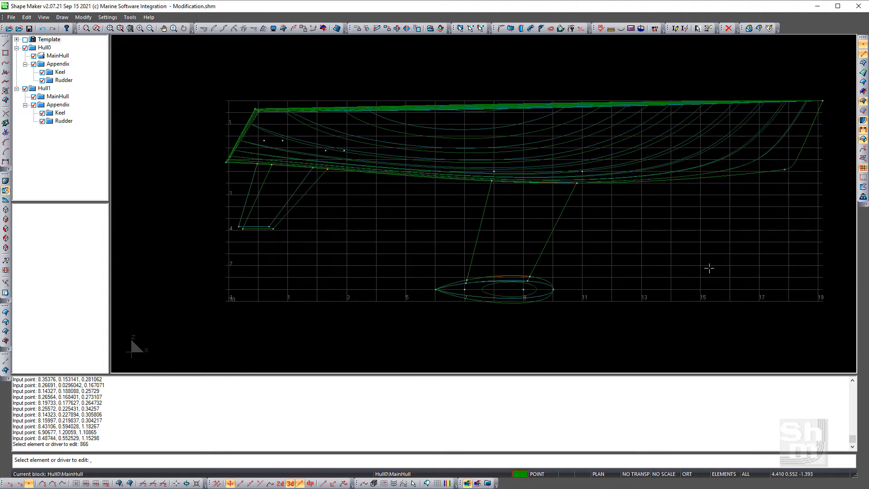
Compare the overlaid Hull0 and Hull1 lines, including keel, bulb and rudder, from several rotated isometric angles.
scroll(680, 246, "down", 2)
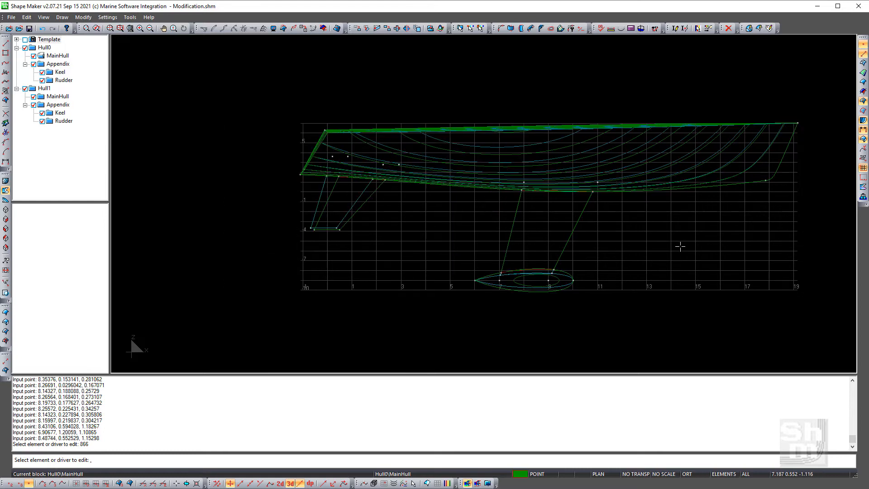
left_click(6, 248)
middle_click_drag(419, 270, 674, 196)
middle_click_drag(314, 144, 561, 178)
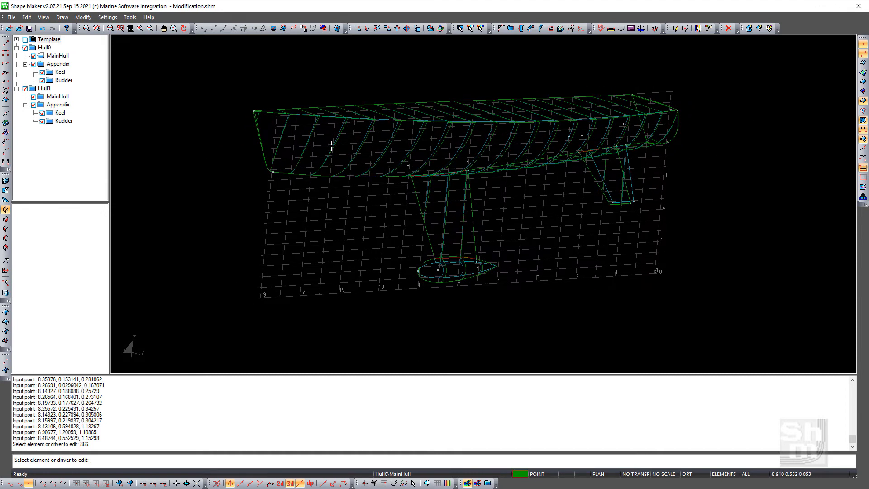
middle_click_drag(331, 145, 368, 206)
scroll(390, 168, "up", 2)
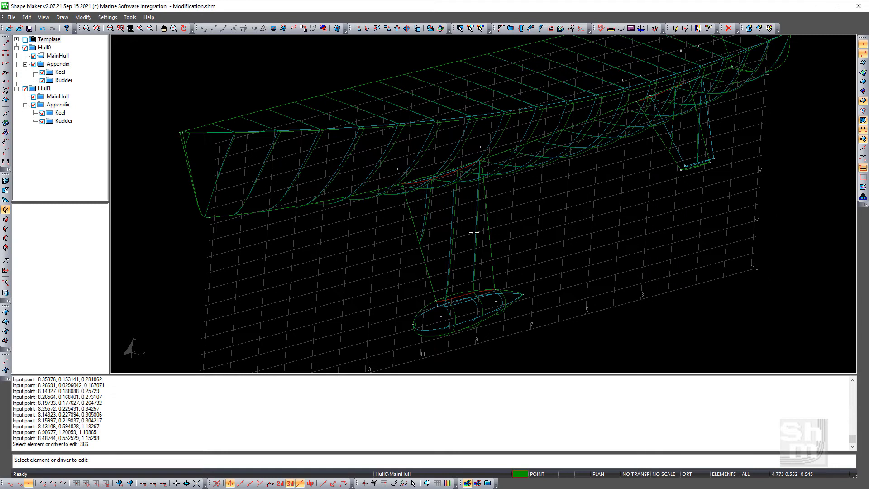
middle_click_drag(473, 238, 427, 209)
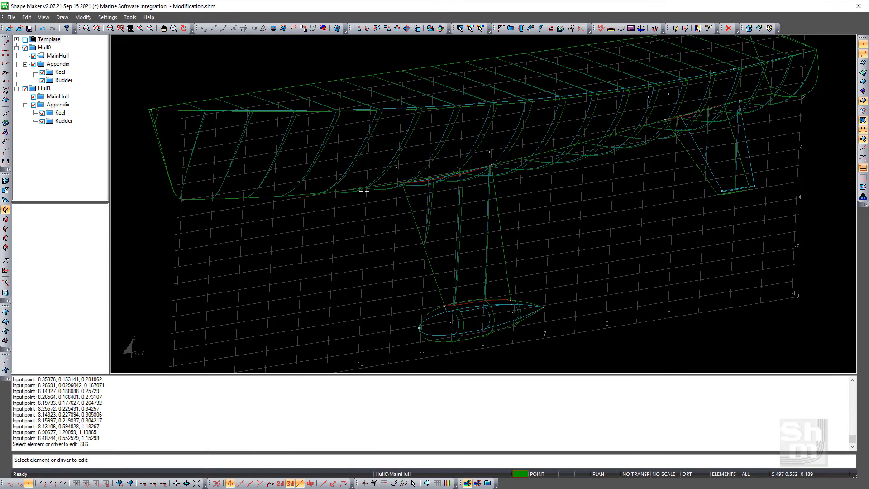
middle_click_drag(364, 191, 450, 168)
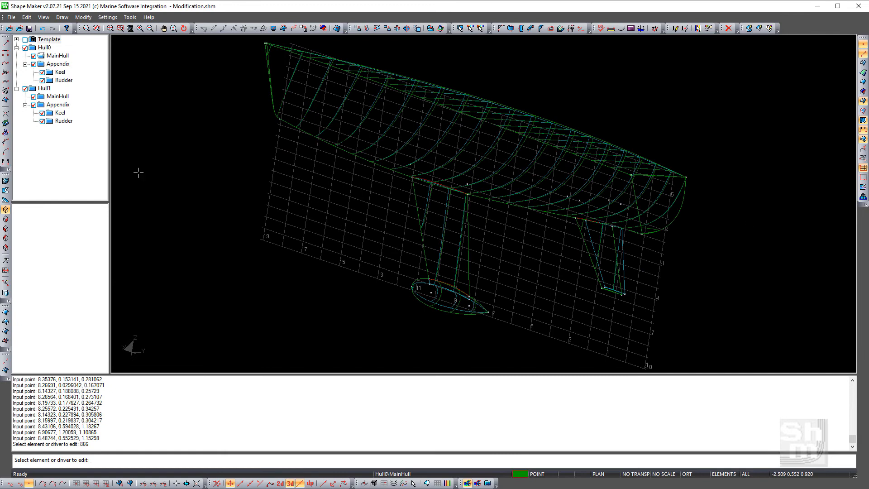
Return to the profile view, hide the Hull0 block and display Hull1's surfaces shaded.
left_click(5, 190)
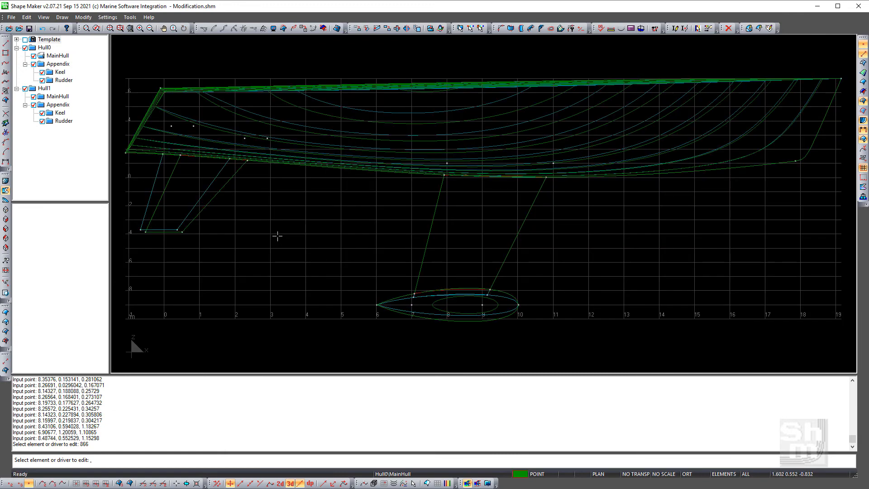
left_click(25, 47)
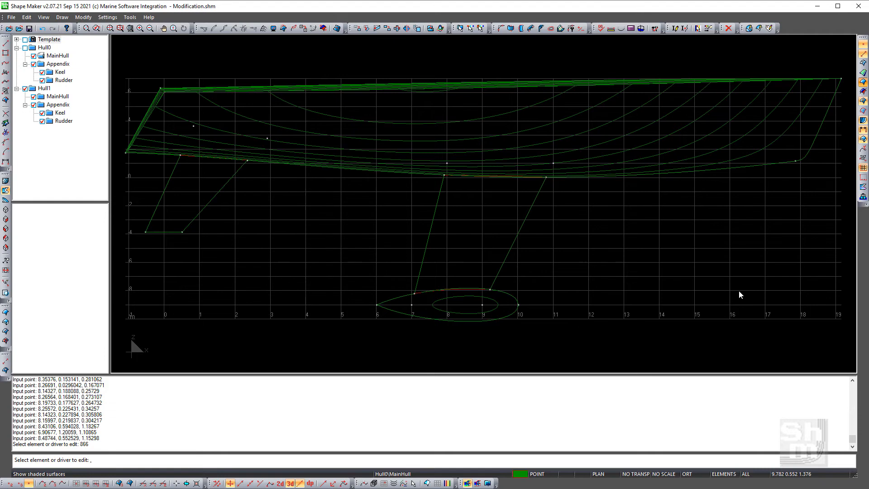
left_click(863, 82)
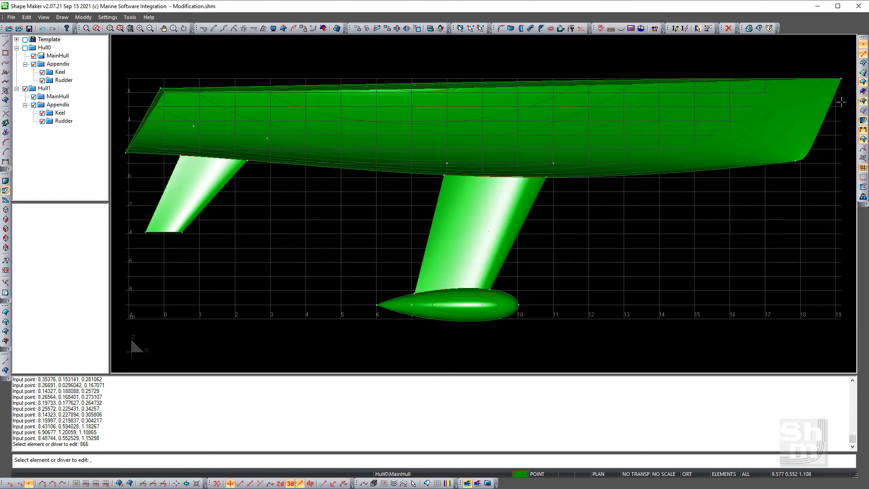